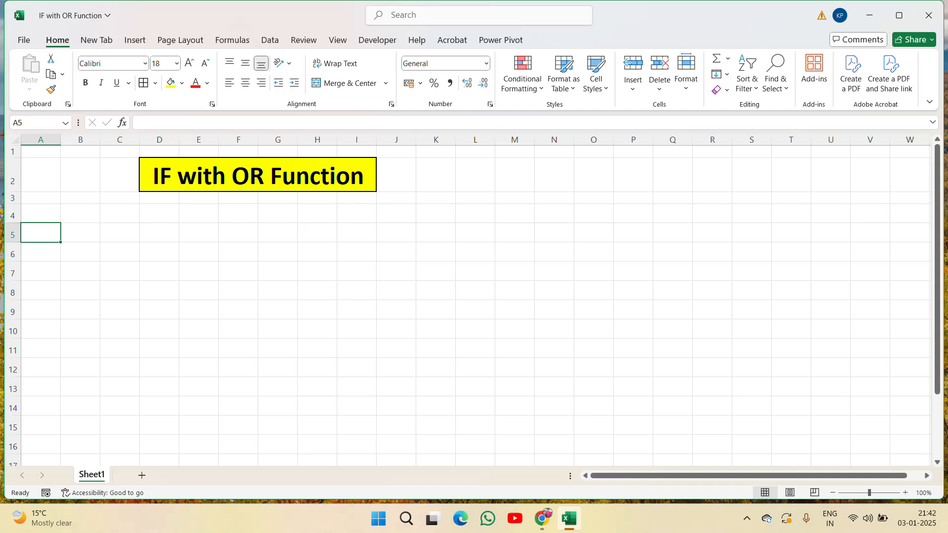
click(167, 227)
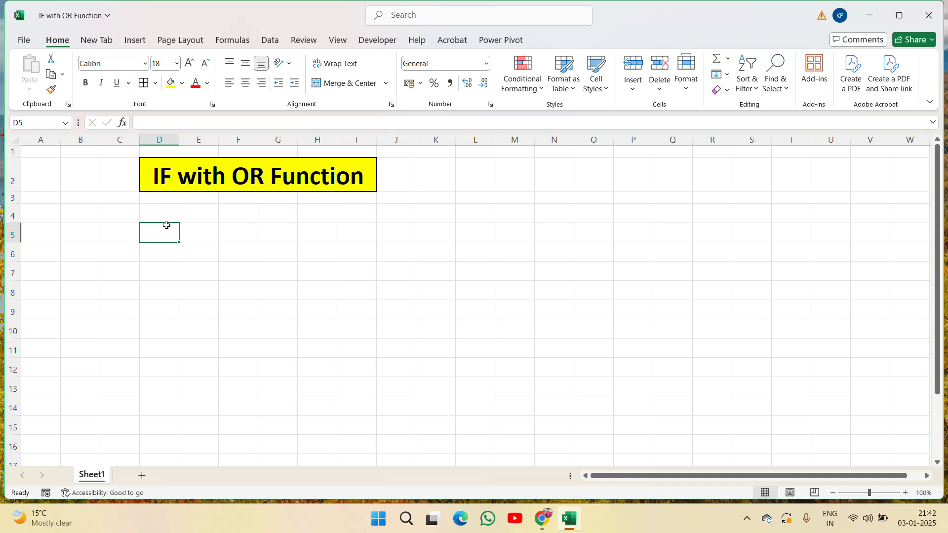
click(245, 178)
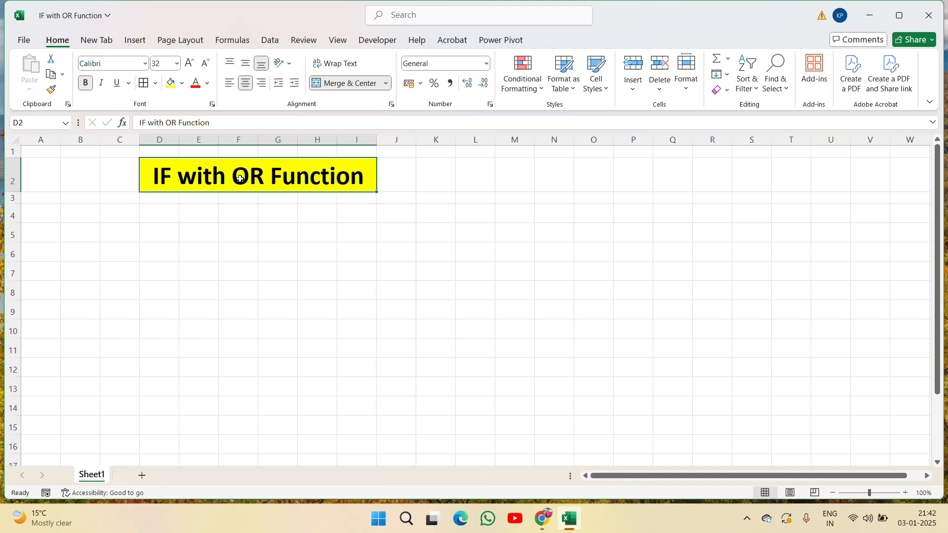
- Enter the header Salesman in D4 and autofit column D to it
click(161, 208)
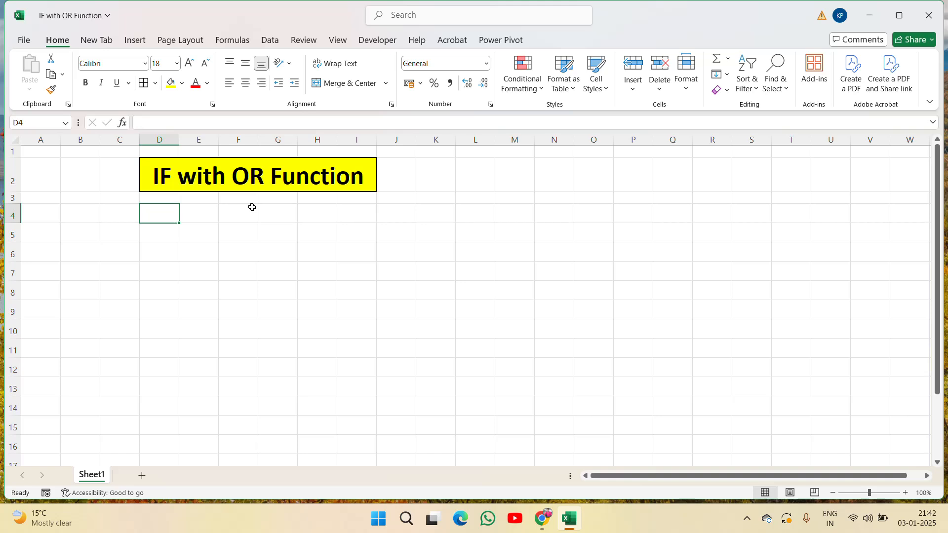
text(Sa)
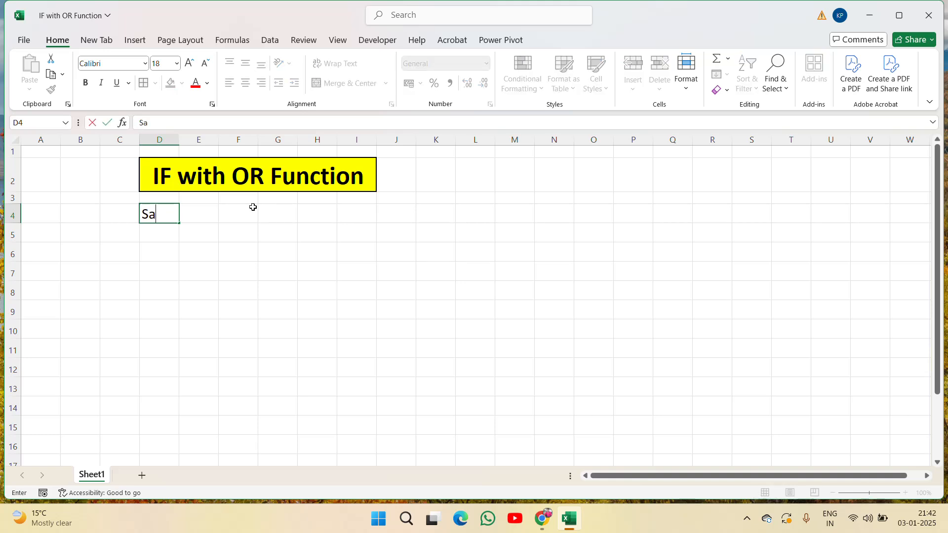
text(lesman)
key(ctrl+Return)
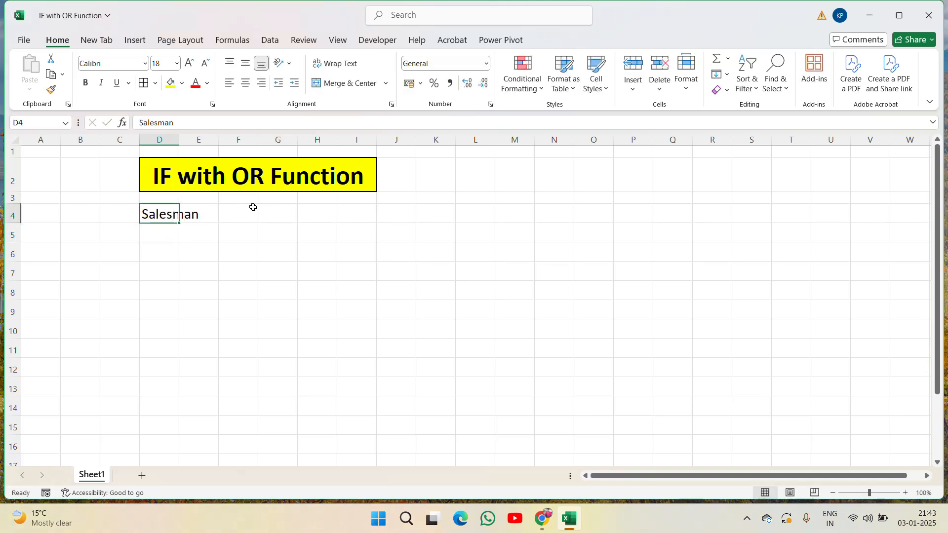
double_click(179, 140)
- Enter Jan in E4 and Feb in F4, and extend the month series across row 4 to Dec in P4
click(223, 208)
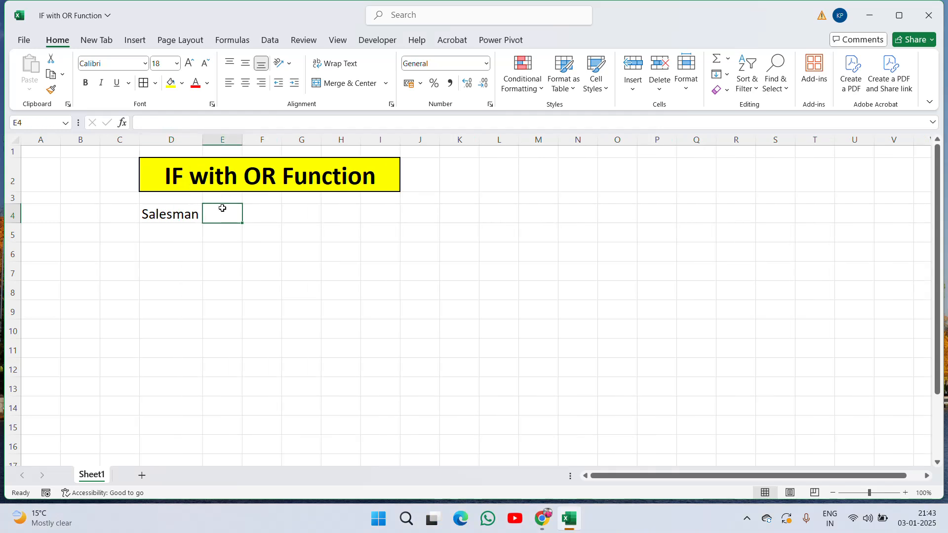
text(Jan)
key(Tab)
text(Feb)
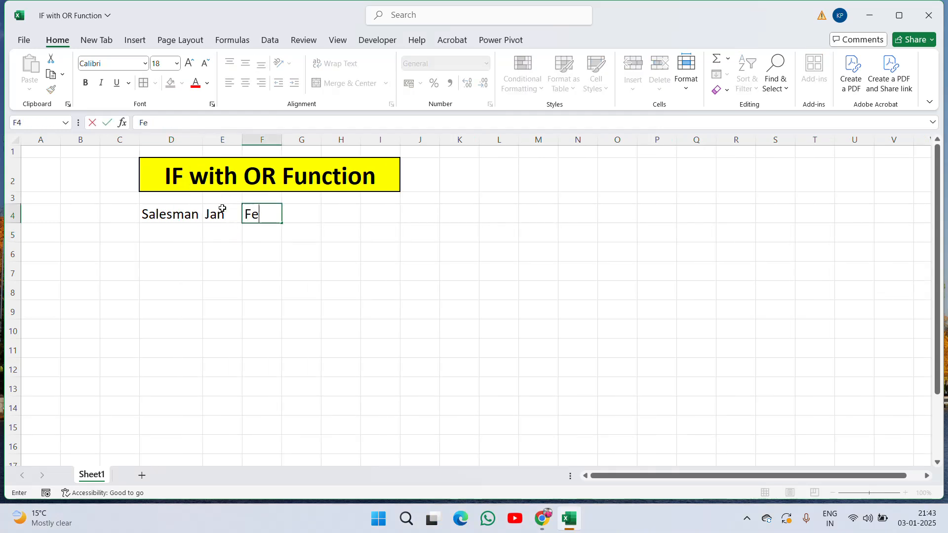
key(ctrl+Return)
click(222, 208)
key(shift+Right)
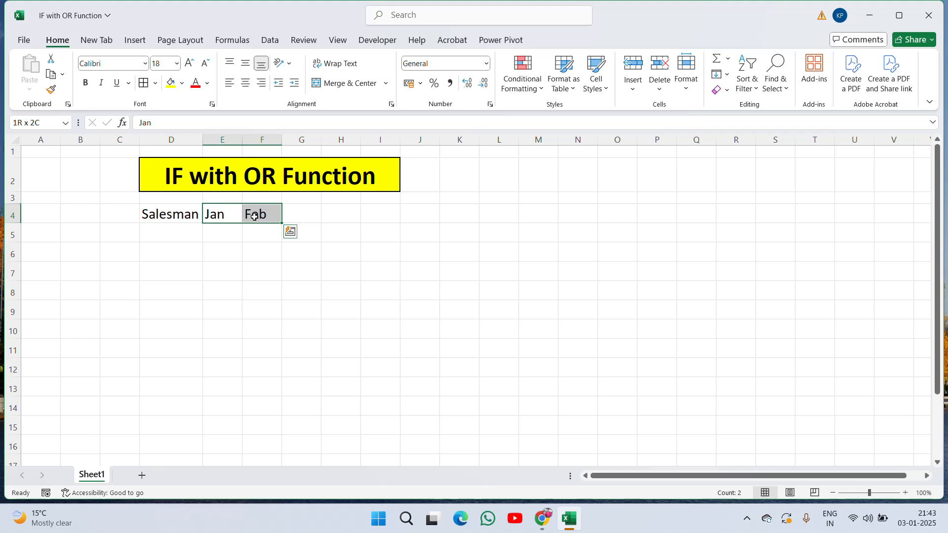
drag(282, 224, 665, 212)
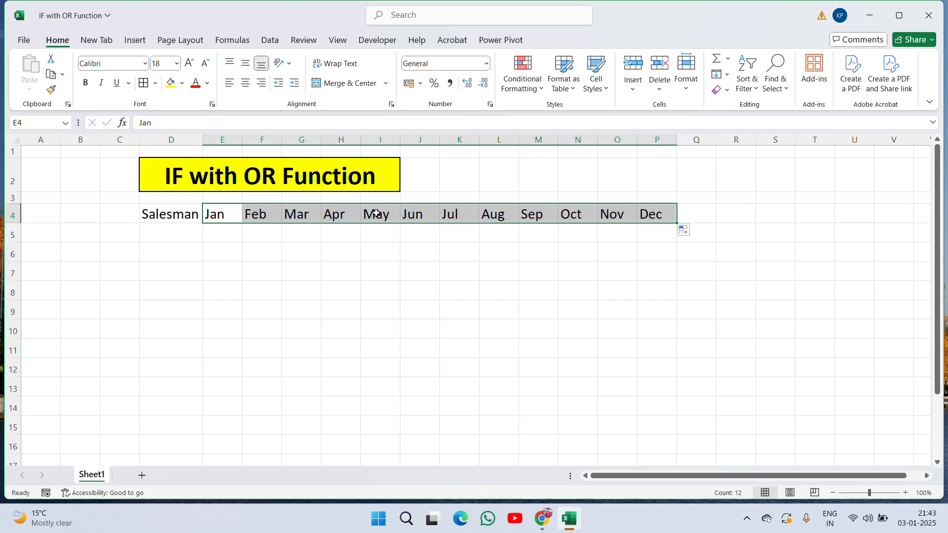
- Fill D5:D12 under the Salesman header with eight salespeople's first names, one per row
click(186, 231)
text(Ramesh)
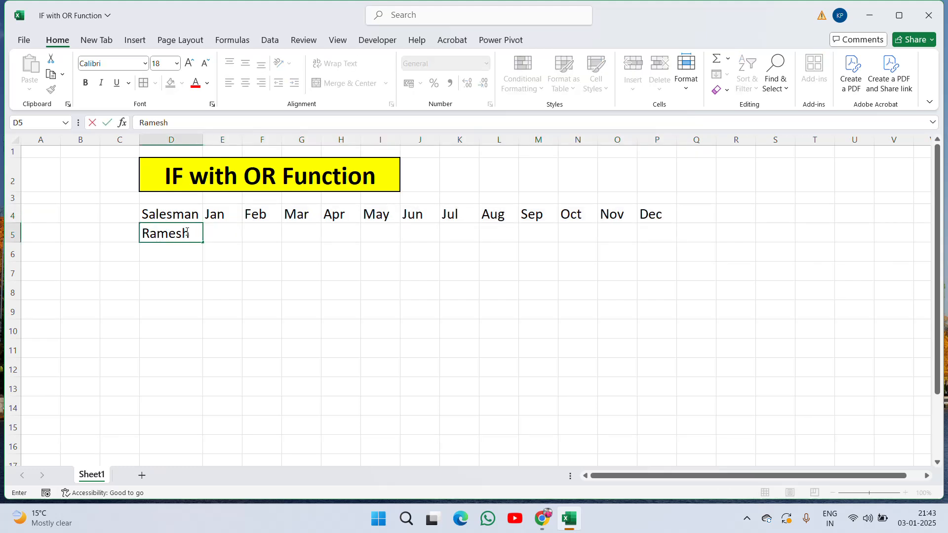
key(Return)
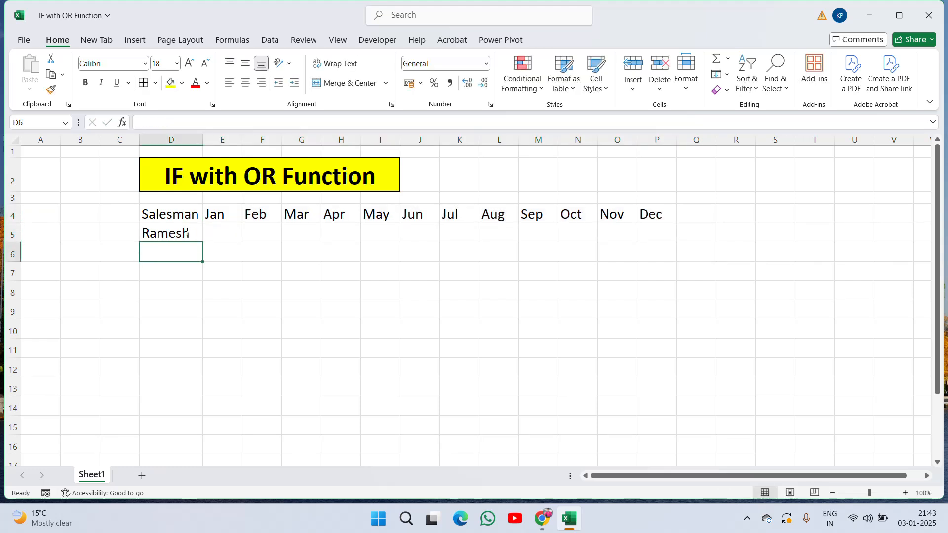
text(Manish)
key(Return)
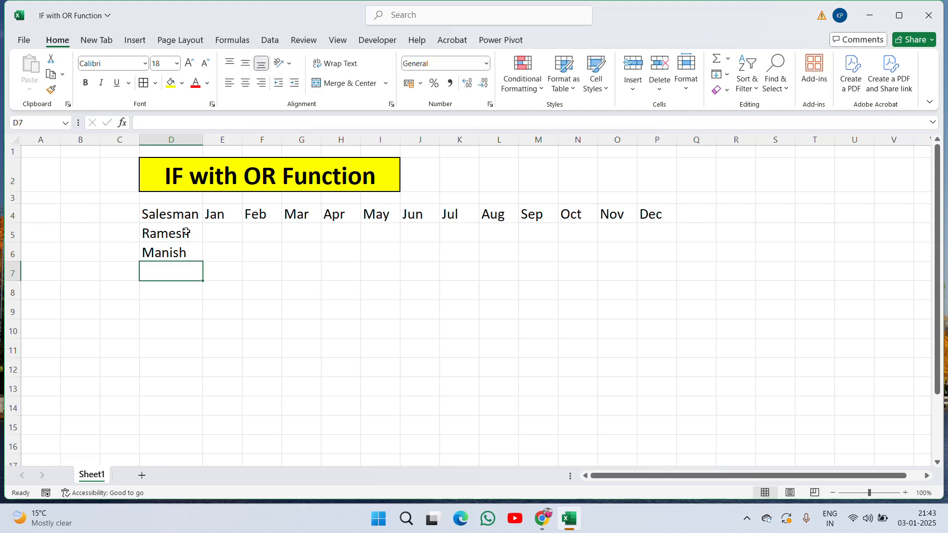
text(Rakesh)
key(Return)
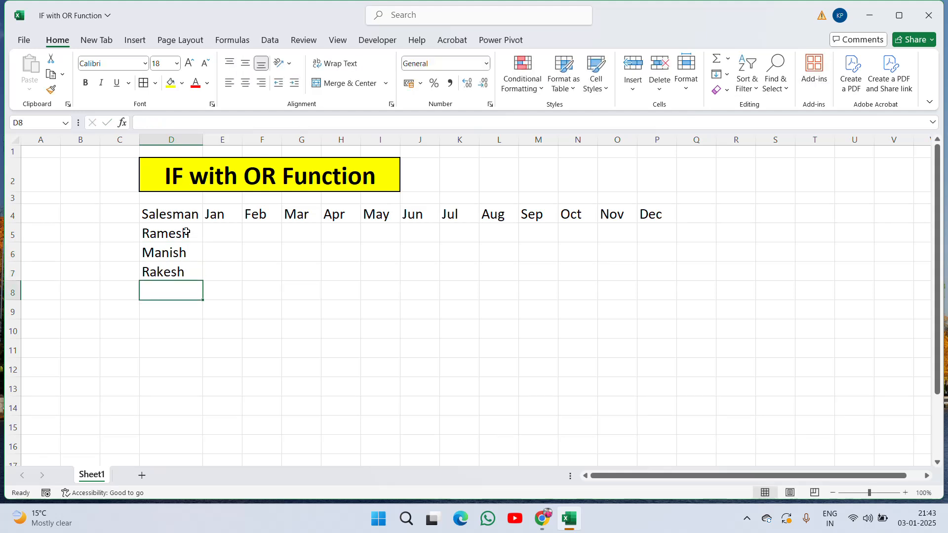
text(Kamlesh)
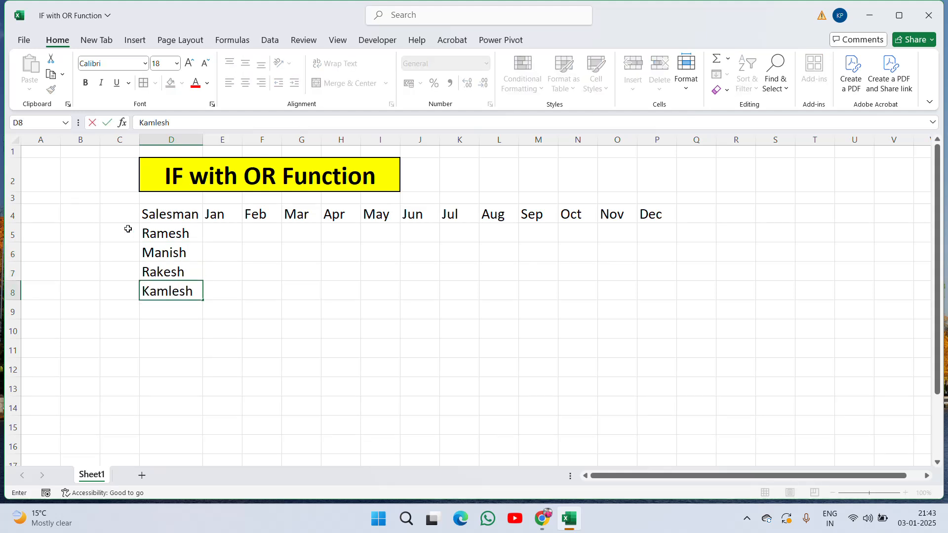
key(Return)
text(Kamal)
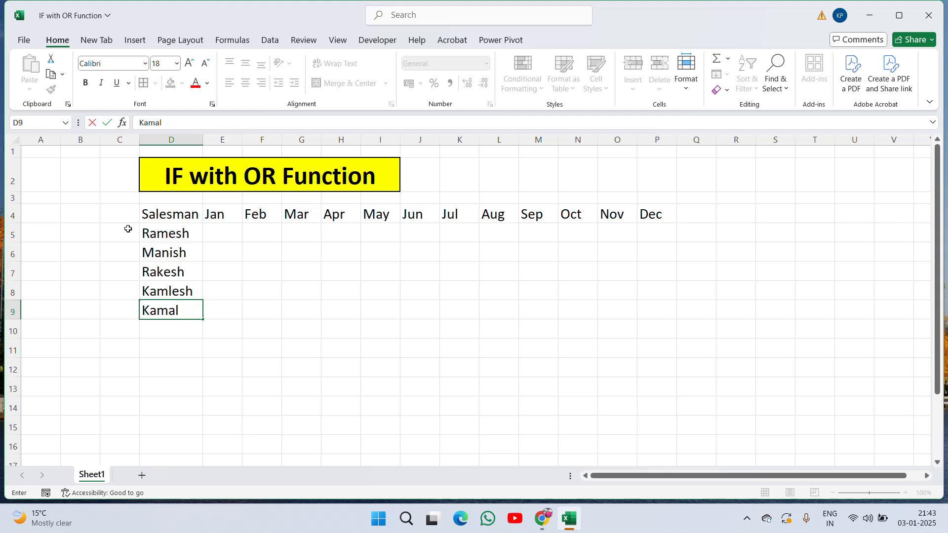
key(Return)
text(Manoj)
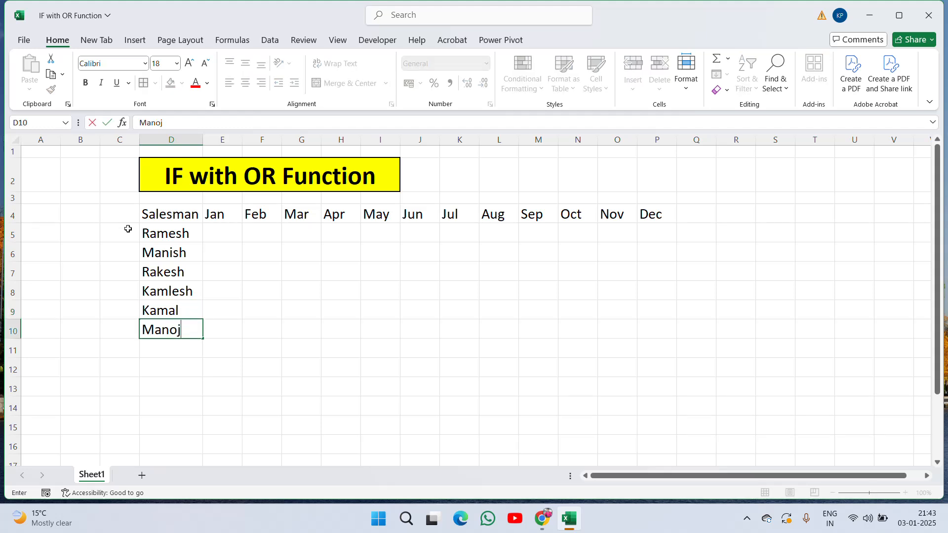
key(Return)
text(Reena)
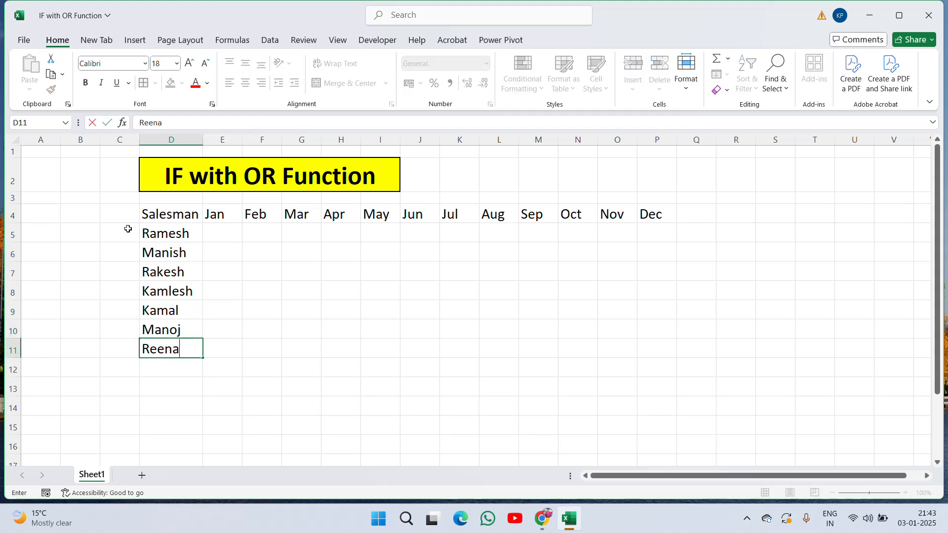
key(Return)
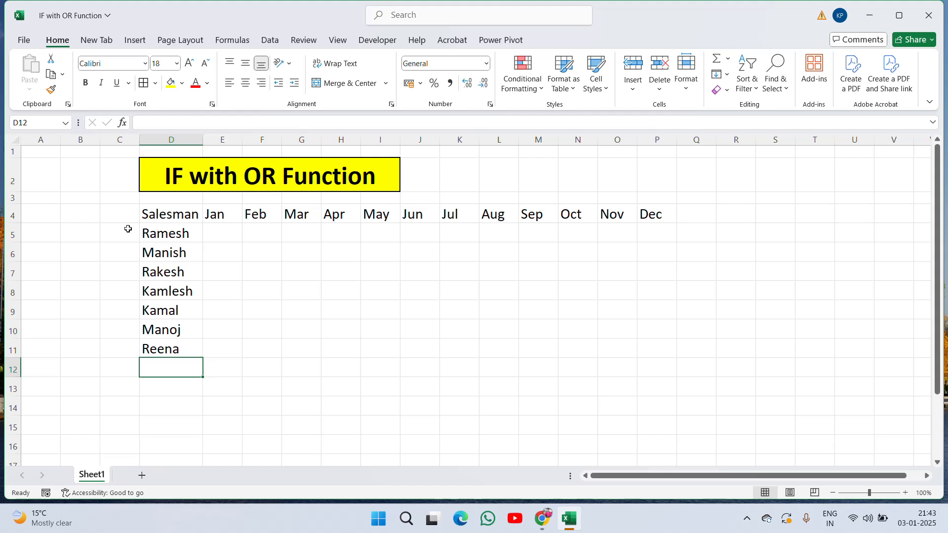
text(Rahul)
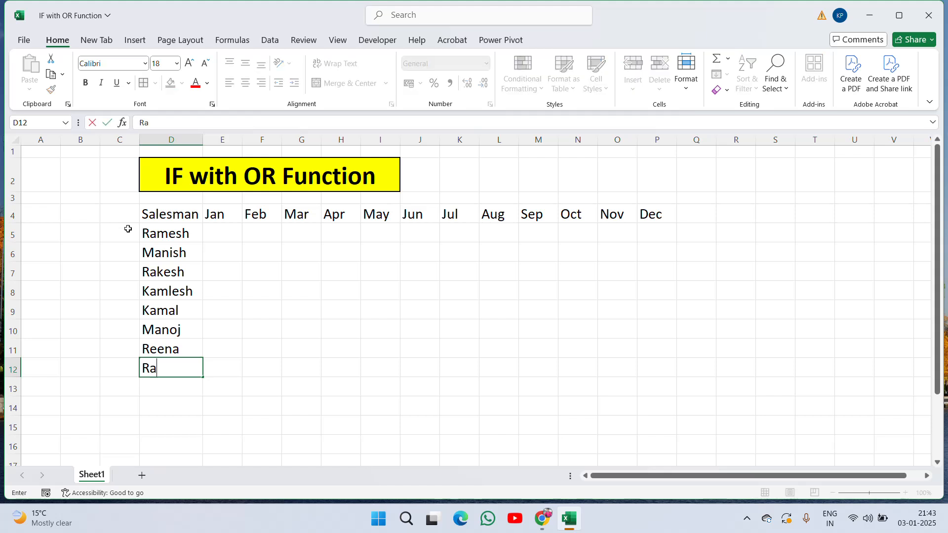
key(Return)
- Enter a RANDBETWEEN formula in E5 that generates a random sales figure between 30000 and 90000
key(Up)
key(Up)
key(Up)
key(Up)
key(Up)
key(Up)
key(Up)
key(Up)
key(Up)
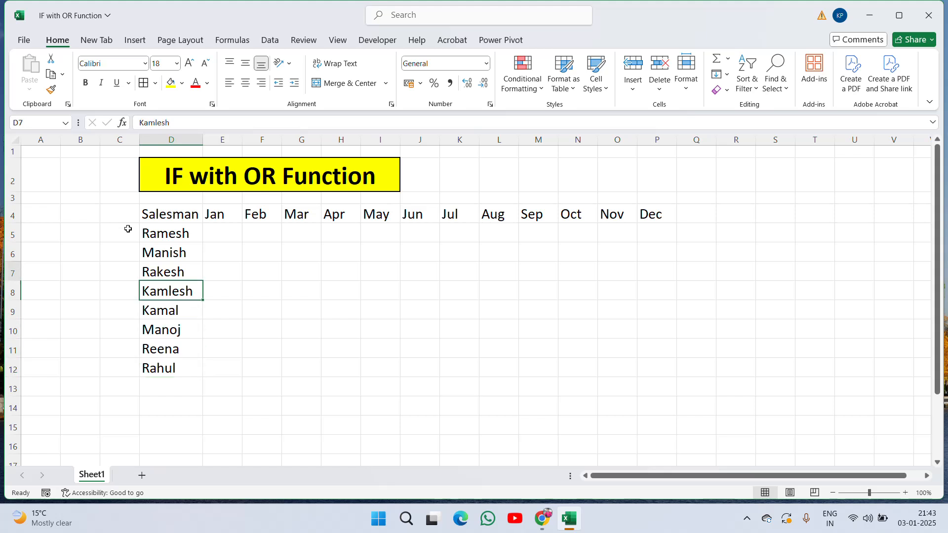
key(Right)
key(Left)
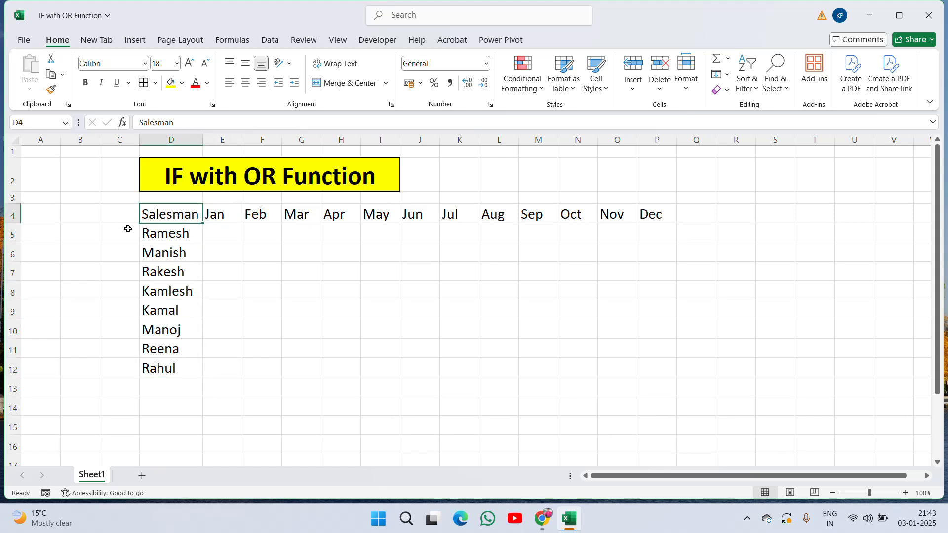
key(Down)
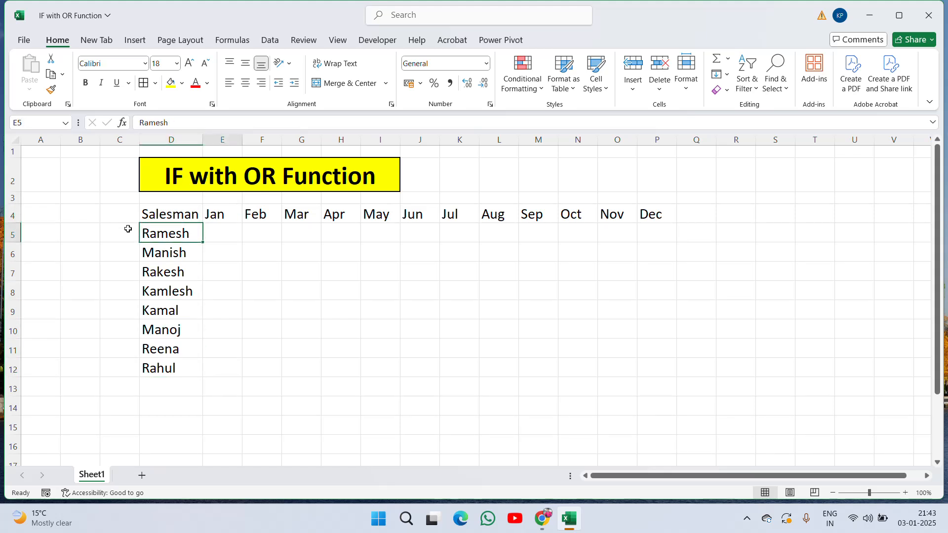
key(Right)
text(=)
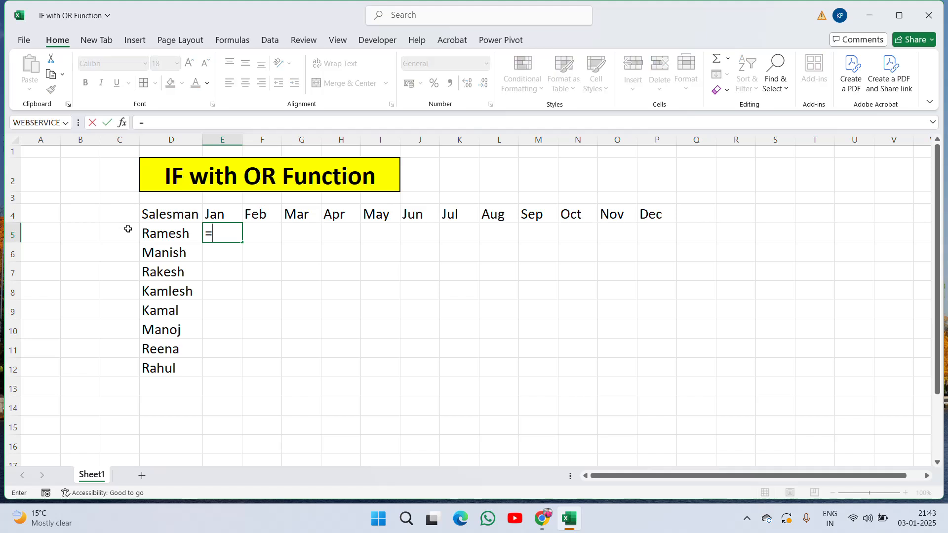
text(ran)
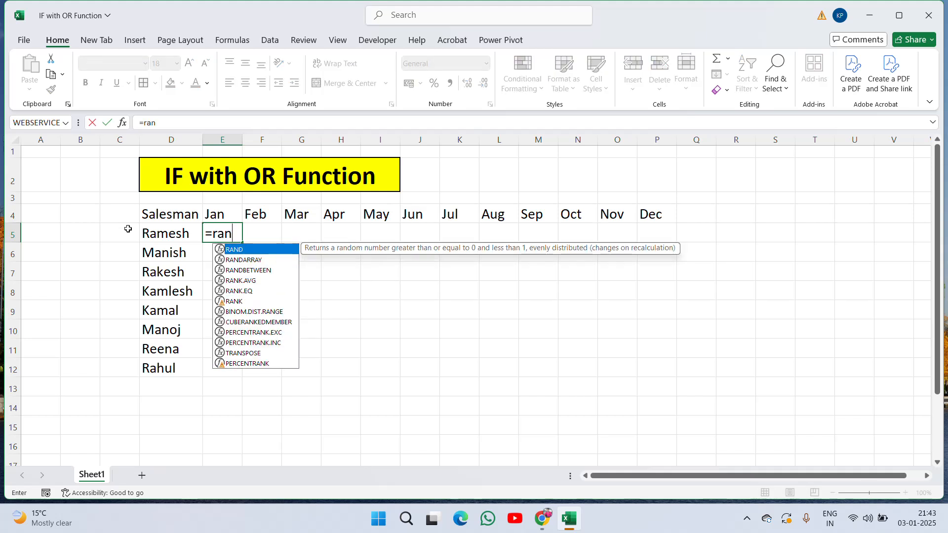
key(Down)
key(Down)
key(Up)
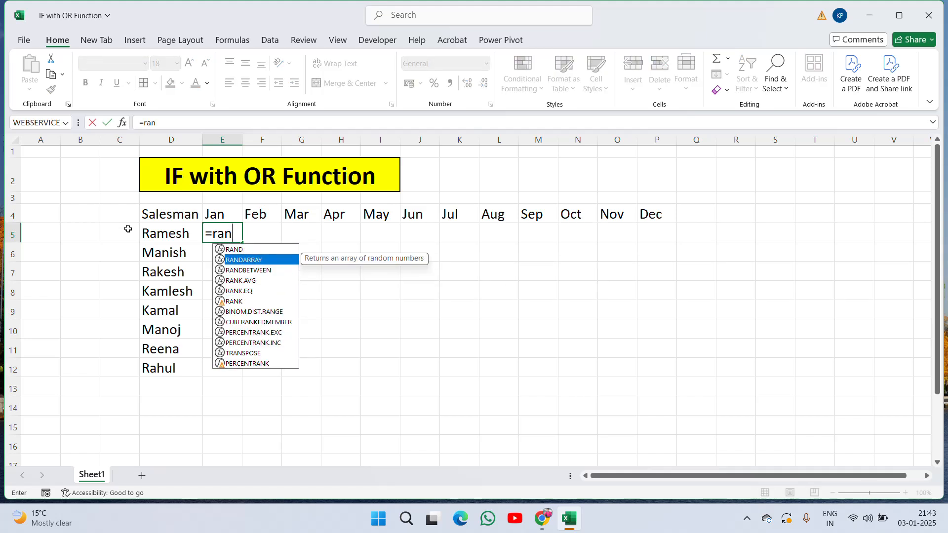
key(Down)
key(Tab)
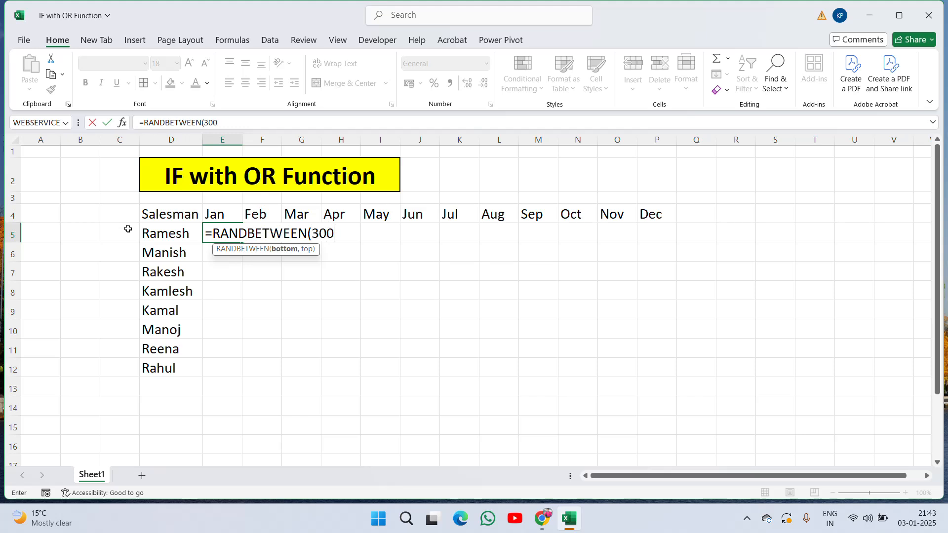
text(30000,90000)
key(ctrl+Return)
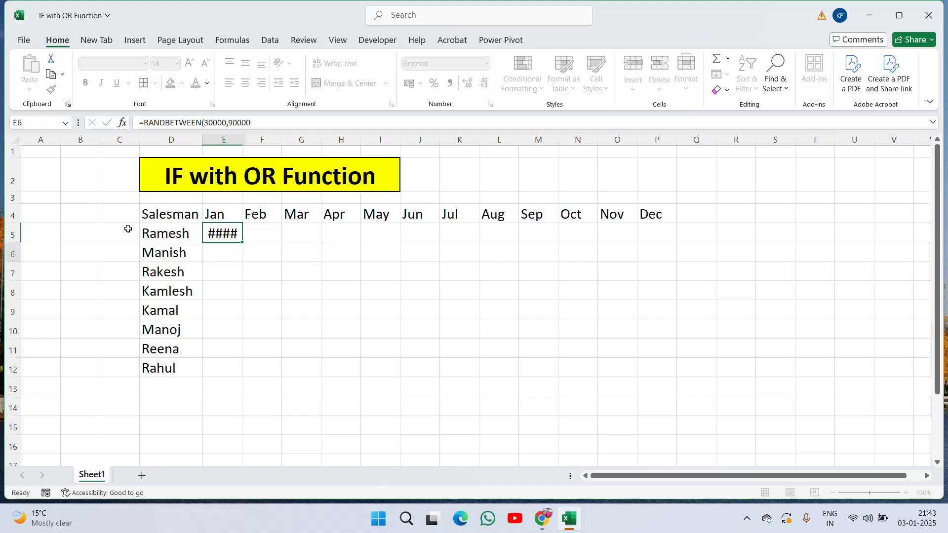
- Copy the random-number formula from E5 to every salesman and month in E5:P12
key(ctrl+c)
key(Left)
key(Down)
key(Down)
key(Down)
key(Down)
key(Down)
key(Down)
key(Down)
key(Right)
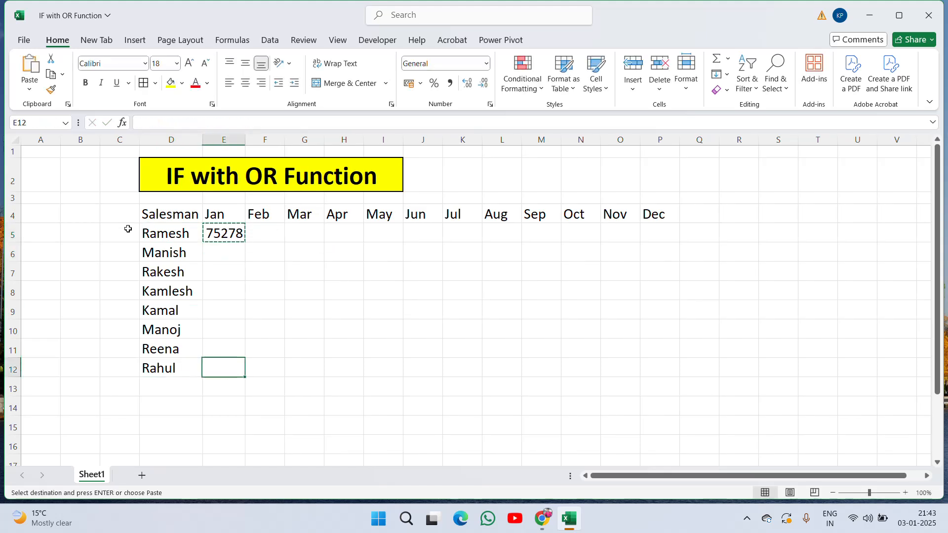
key(Up)
key(Up)
key(Up)
key(Up)
key(Up)
key(Up)
key(Up)
key(Up)
key(Down)
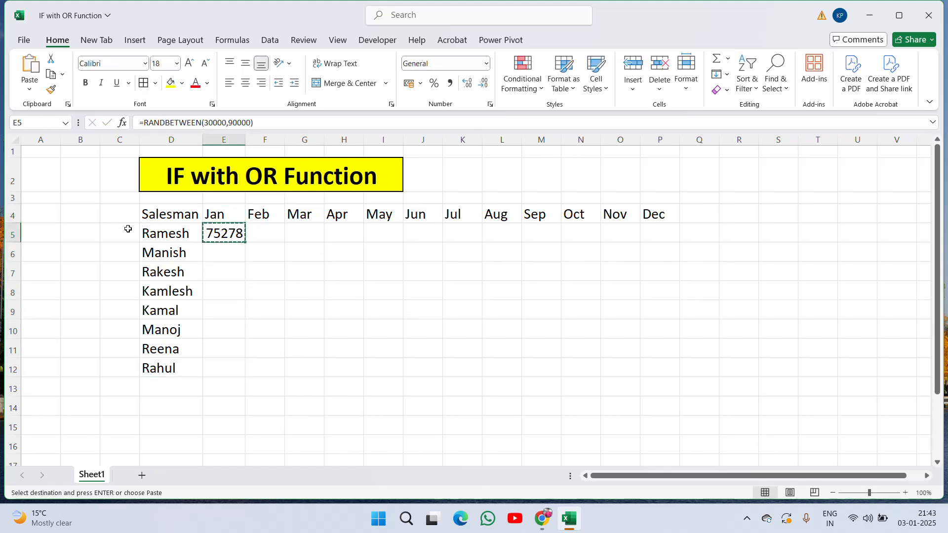
key(shift+Right)
key(shift+Right)
key(shift+Right)
key(shift+Right)
key(shift+Right)
key(shift+Right)
key(shift+Right)
key(shift+Right)
key(shift+Right)
key(shift+Right)
key(shift+Right)
key(shift+Right)
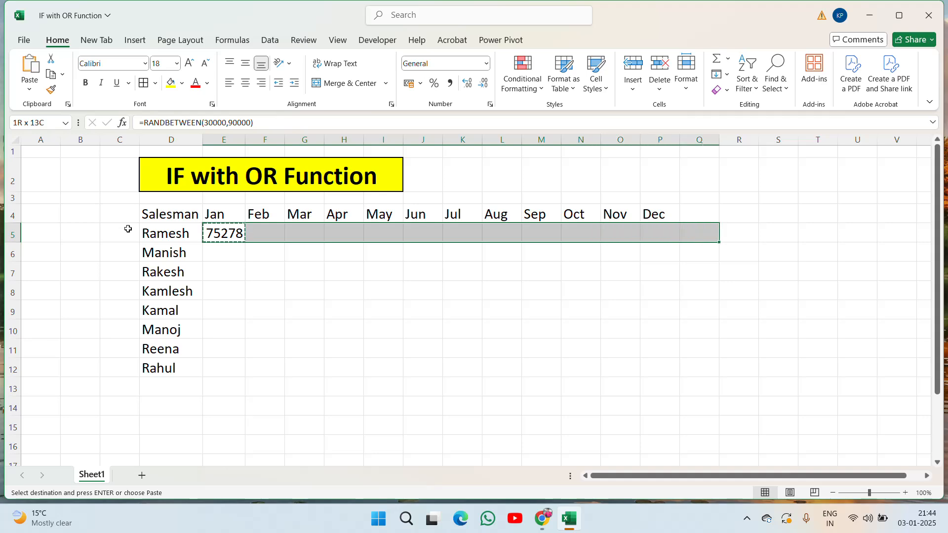
key(shift+Left)
key(shift+Down)
key(shift+Down)
key(shift+Down)
key(shift+Down)
key(shift+Down)
key(shift+Down)
key(shift+Down)
key(ctrl+v)
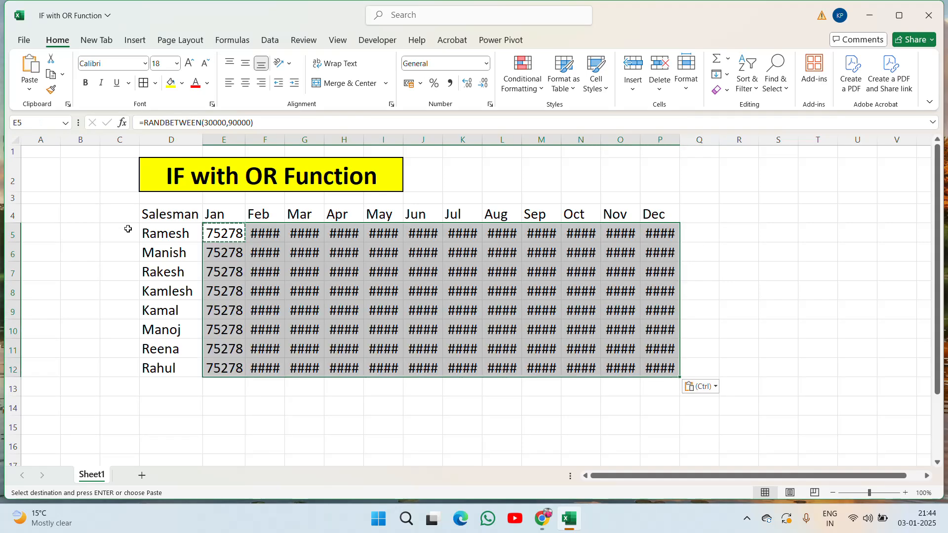
key(Escape)
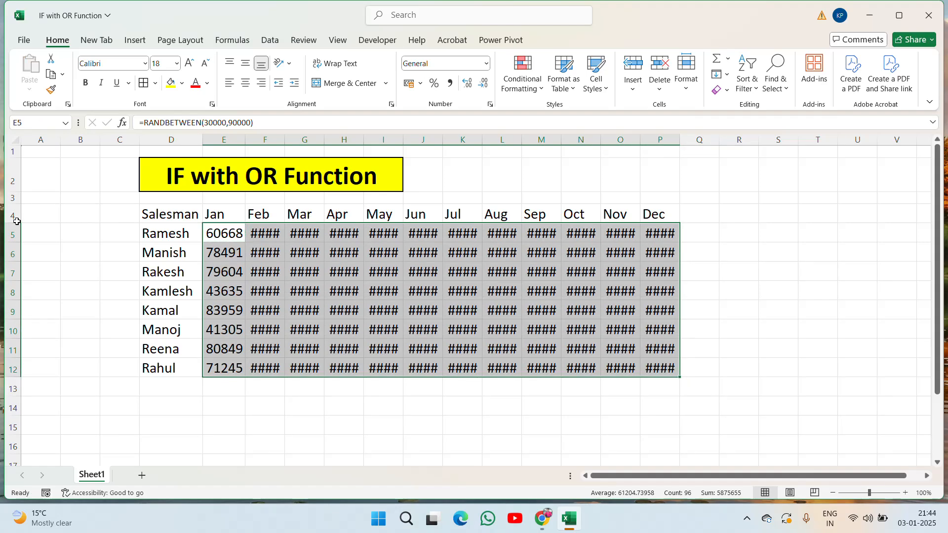
- Autofit all columns of the sheet so the sales figures fit, and clear the whole-sheet selection
key(ctrl+a)
key(ctrl+a)
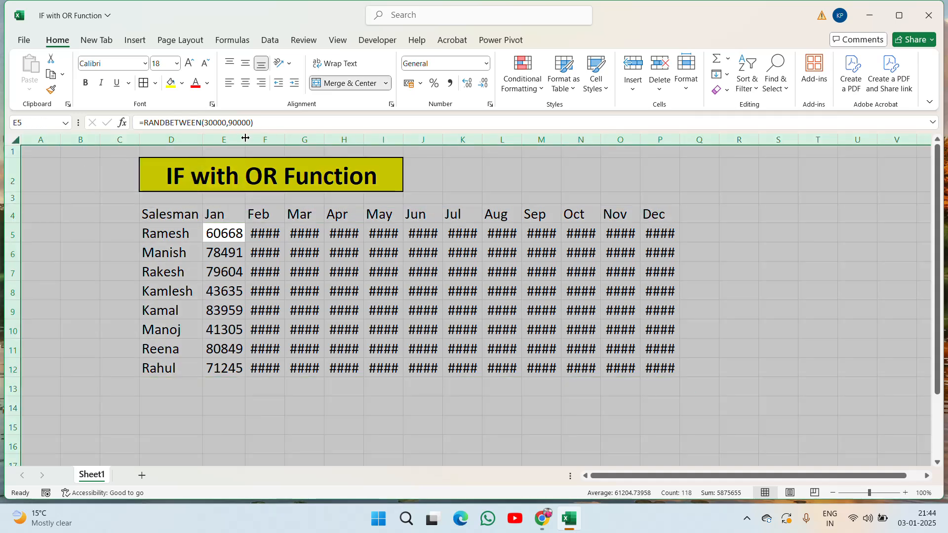
double_click(246, 138)
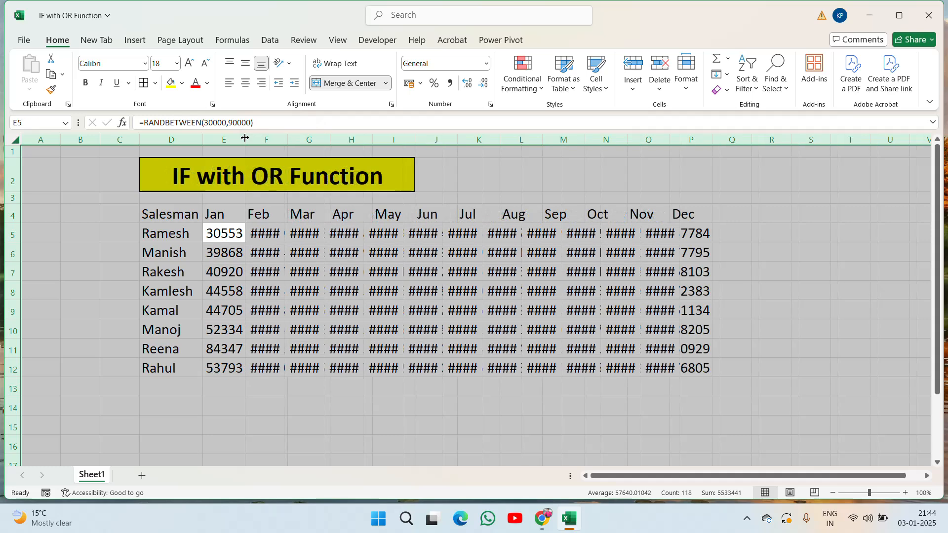
click(468, 237)
key(Left)
key(Left)
key(Left)
key(Left)
key(Left)
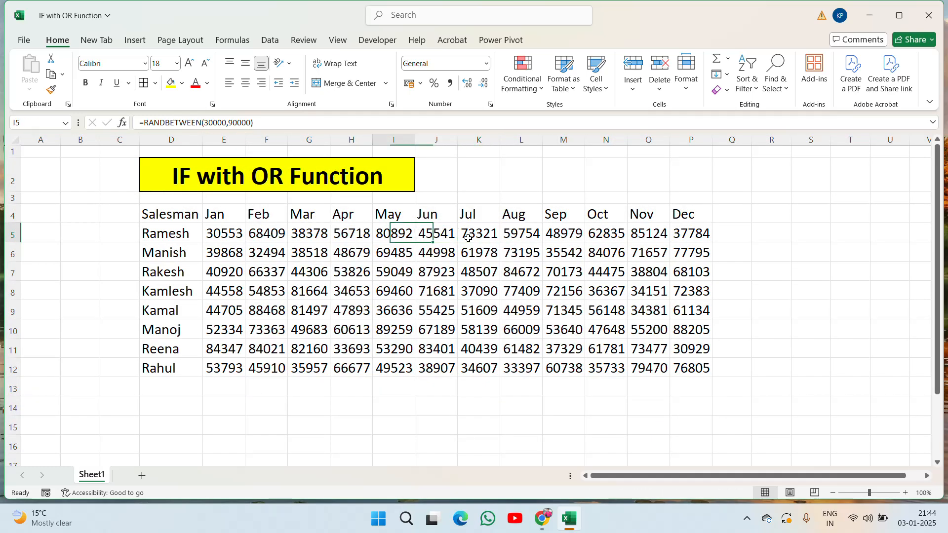
- Replace the random-number formulas in E5:P12 with their fixed values by copying the range and pasting values over it
key(shift+Down)
key(shift+Down)
key(shift+Down)
key(shift+Down)
key(ctrl+shift+Down)
key(ctrl+shift+Right)
key(ctrl+c)
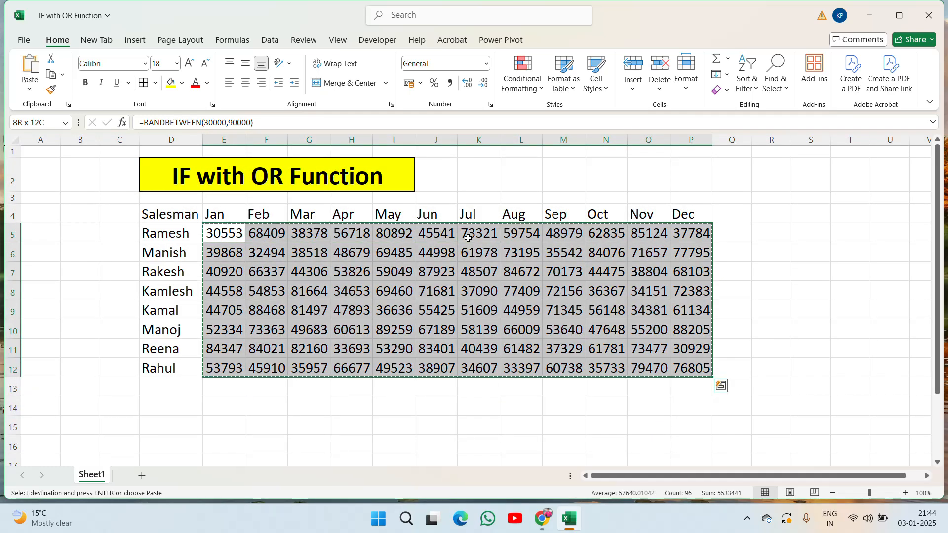
right_click(450, 324)
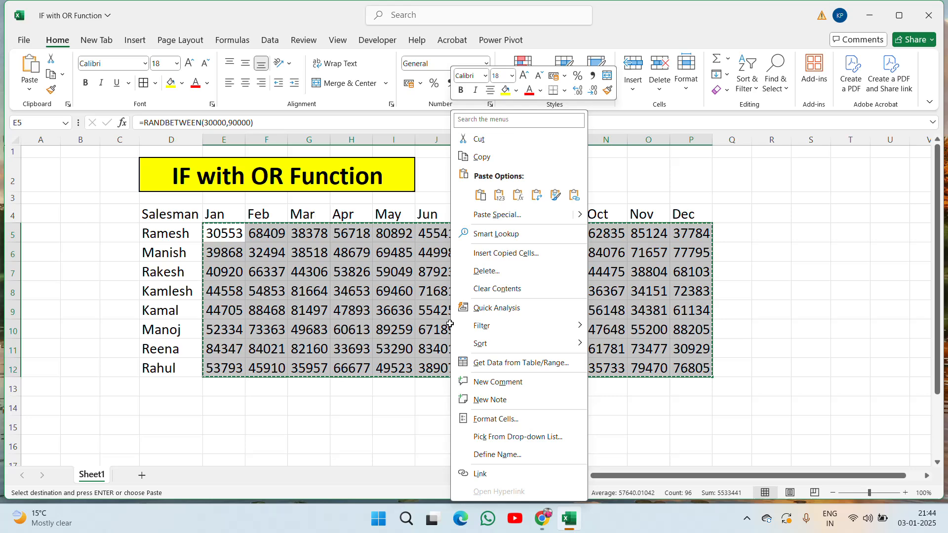
click(497, 197)
key(Escape)
- Apply borders to every cell of the sales table D4:P12
click(377, 214)
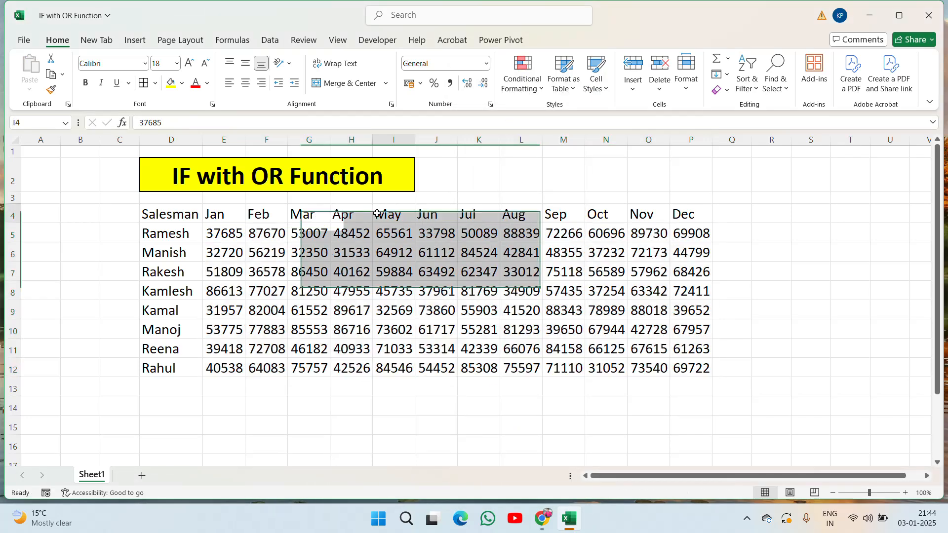
key(Left)
key(Left)
key(Left)
key(Left)
key(Left)
key(ctrl+shift+Right)
key(ctrl+shift+Down)
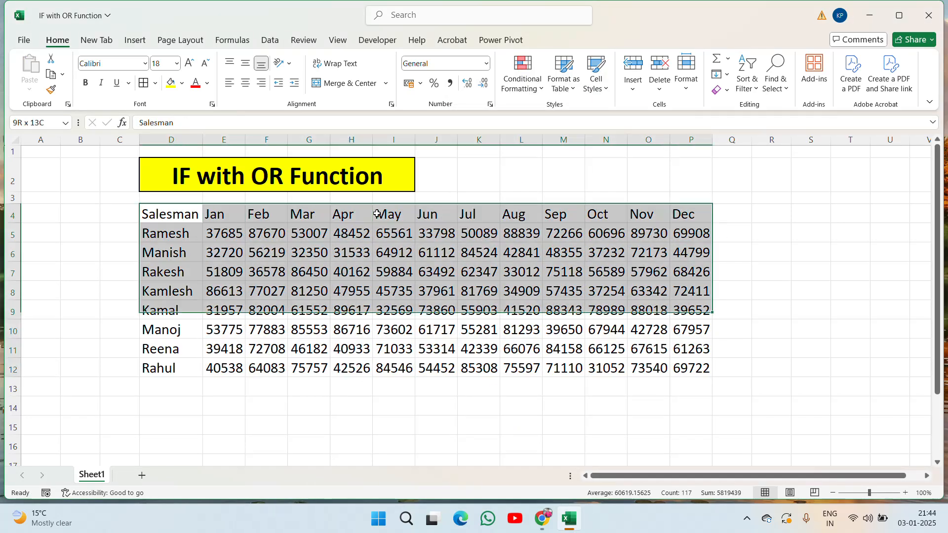
click(144, 83)
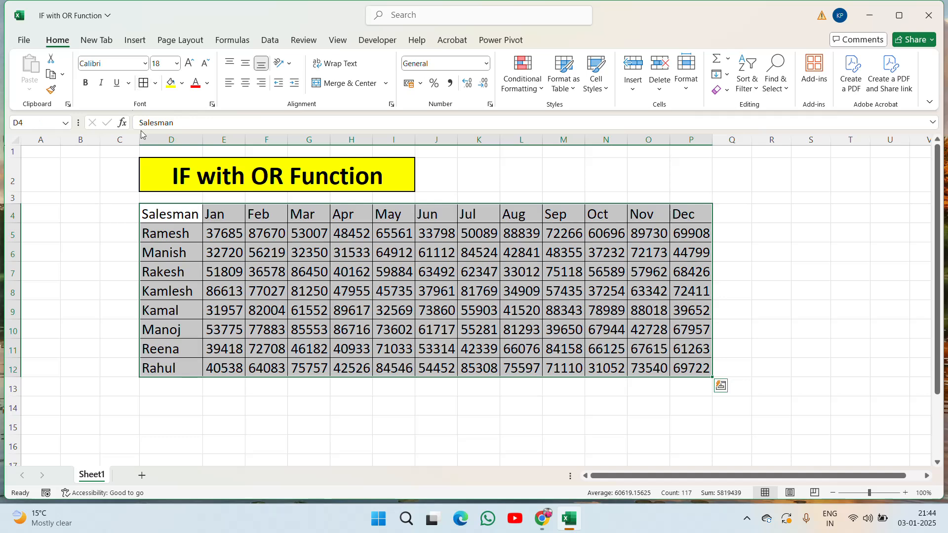
- Fill the Salesman header cell with yellow and the month headers E4:P4 with green
click(173, 214)
click(171, 83)
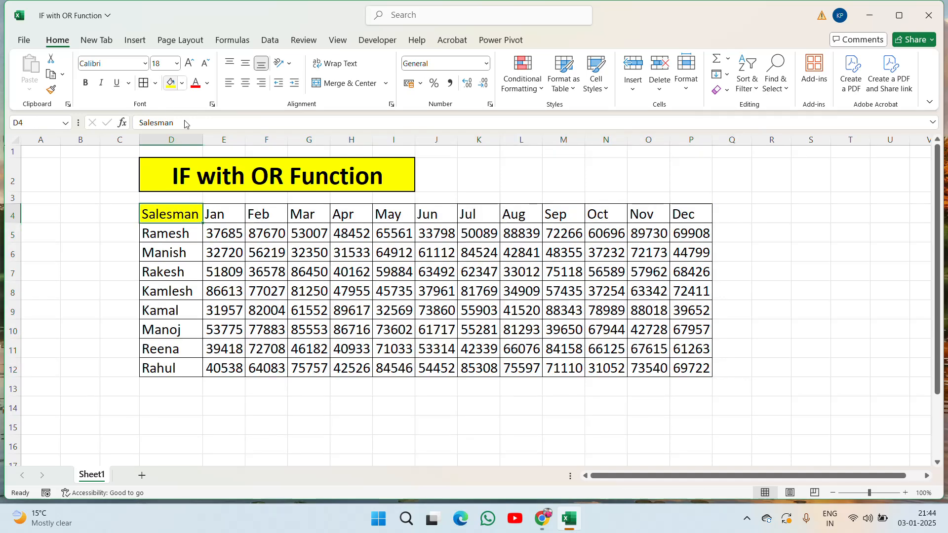
click(216, 216)
key(ctrl+shift+Right)
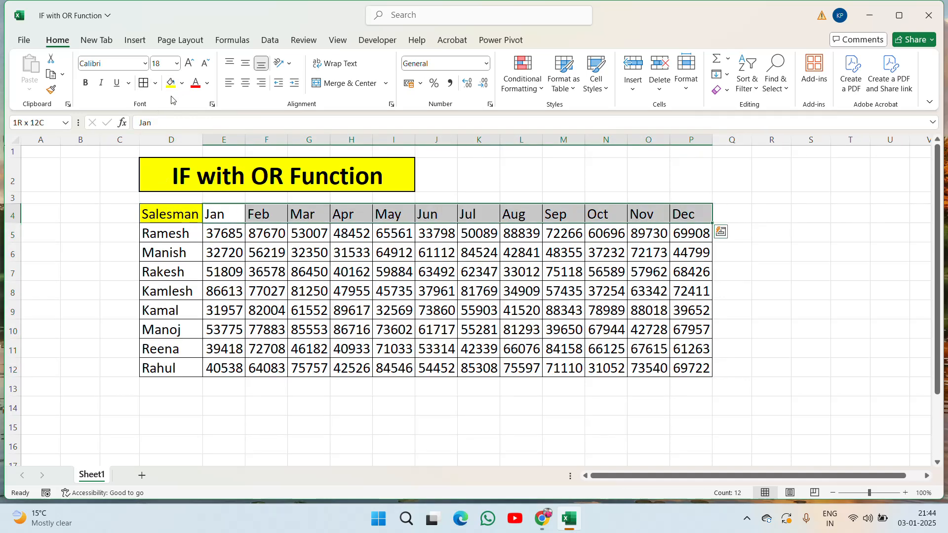
click(183, 85)
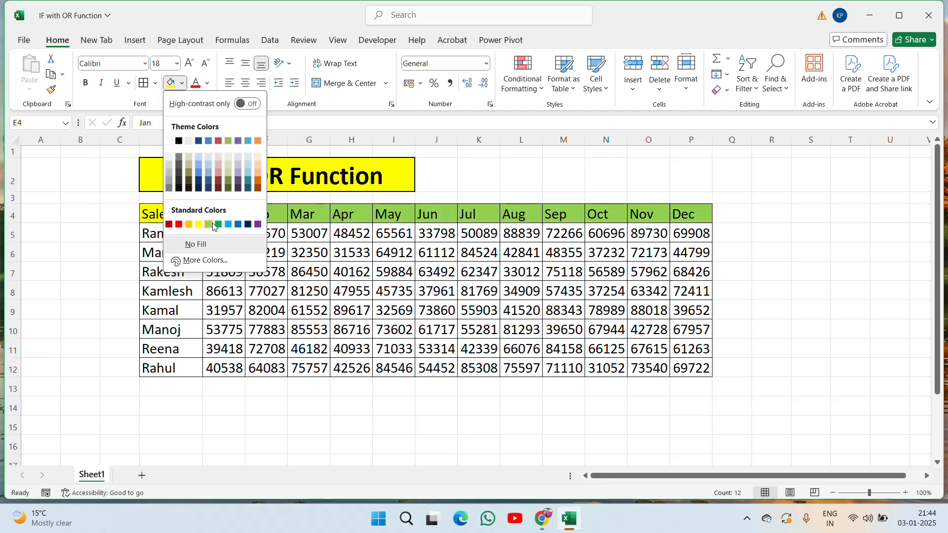
click(228, 140)
- Make the whole header row D4:P4 bold
click(178, 219)
key(ctrl+shift+Right)
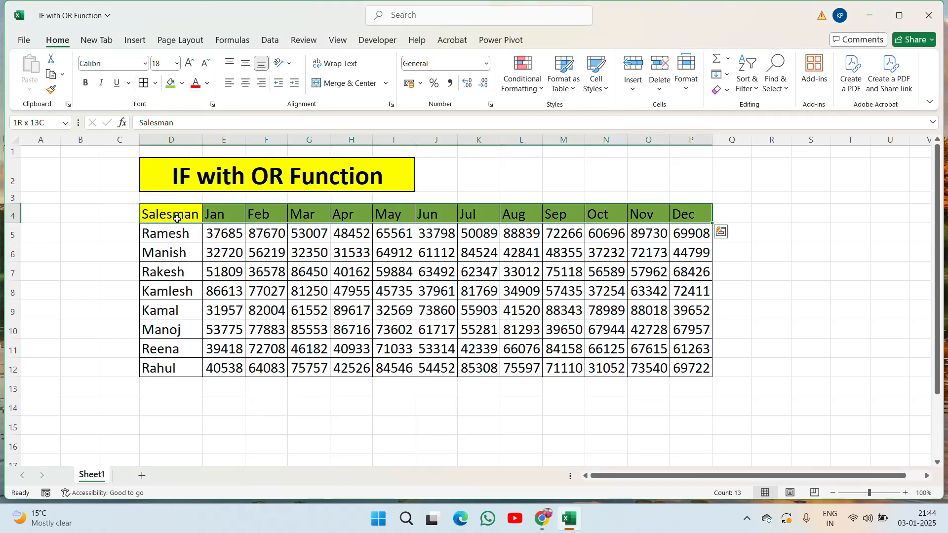
key(ctrl+b)
- Re-merge and center the IF with OR Function title across D2:P2 to span the table's full width
key(Up)
key(Up)
key(shift+Right)
key(shift+Right)
key(shift+Right)
key(shift+Right)
key(shift+Right)
key(shift+Right)
key(shift+Right)
key(shift+Right)
key(shift+Right)
key(shift+Right)
key(shift+Right)
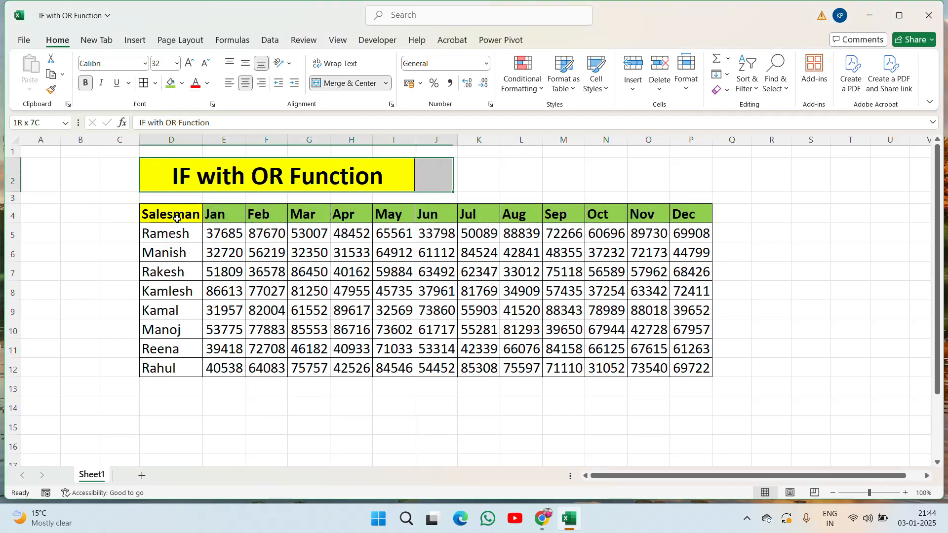
key(shift+Right)
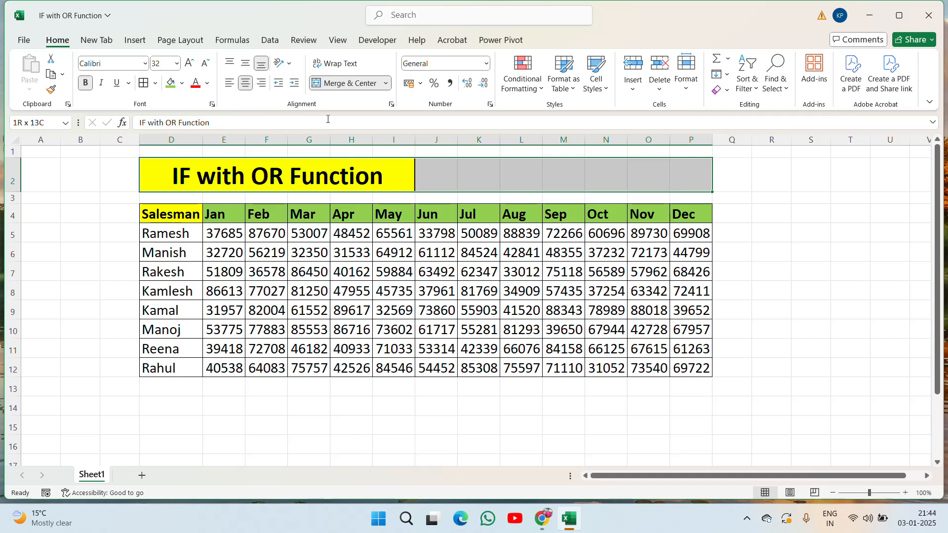
click(354, 87)
click(355, 87)
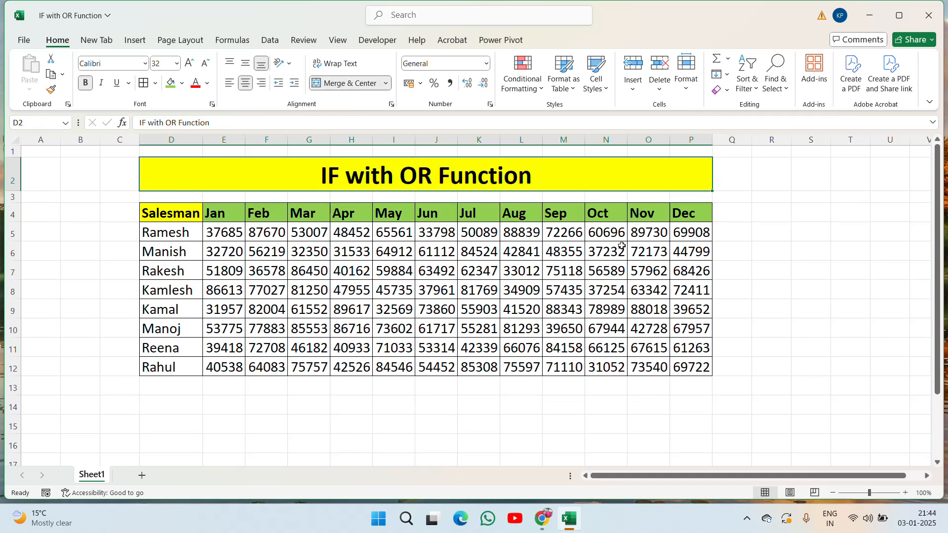
- Center the salespeople's names in D5:D12
click(577, 222)
key(Left)
key(Left)
key(Left)
key(Left)
key(Left)
key(Left)
key(Left)
key(Left)
key(Left)
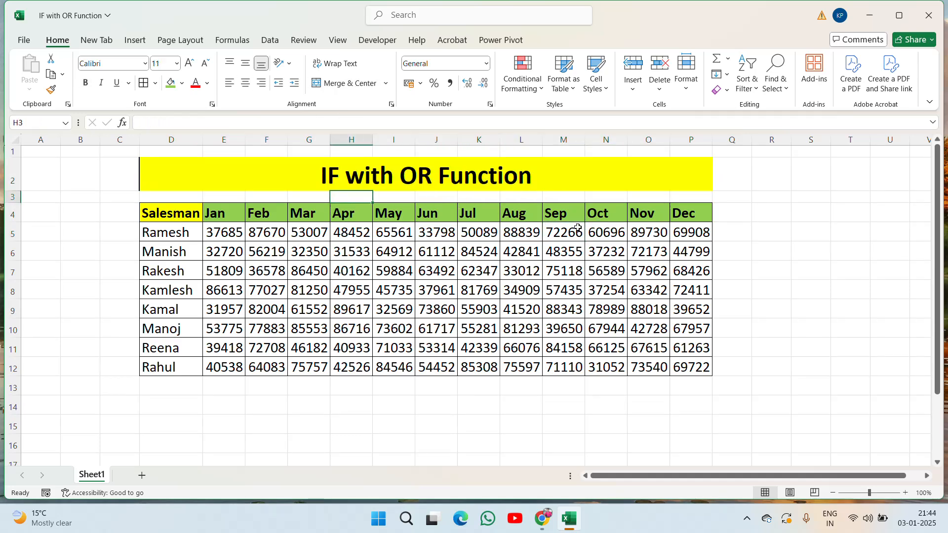
key(Down)
key(ctrl+shift+Down)
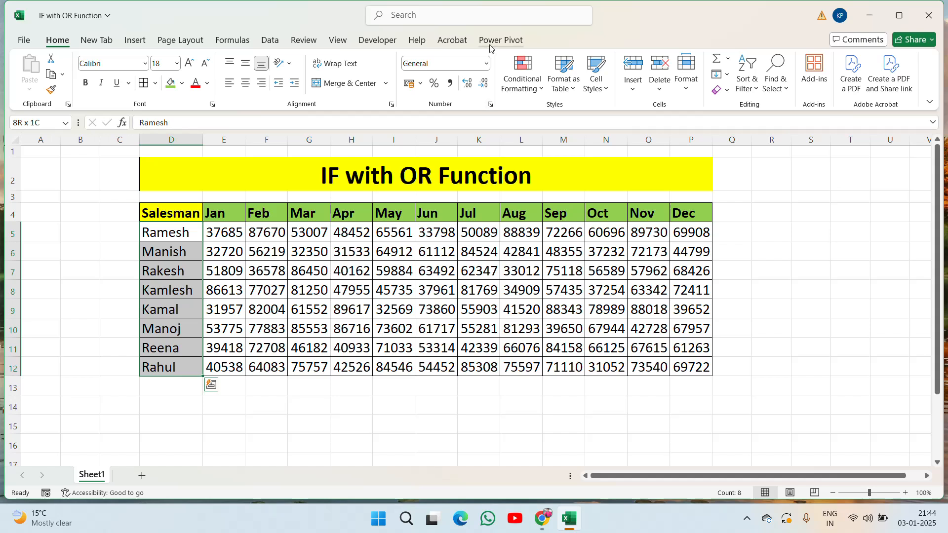
click(242, 88)
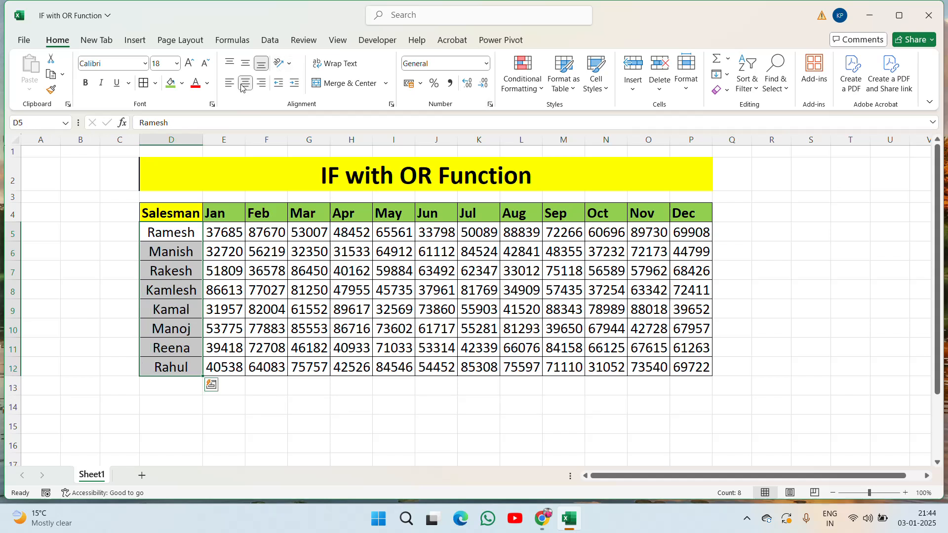
- Center the header row labels in D4:P4 horizontally
click(223, 219)
key(Left)
key(ctrl+shift+Right)
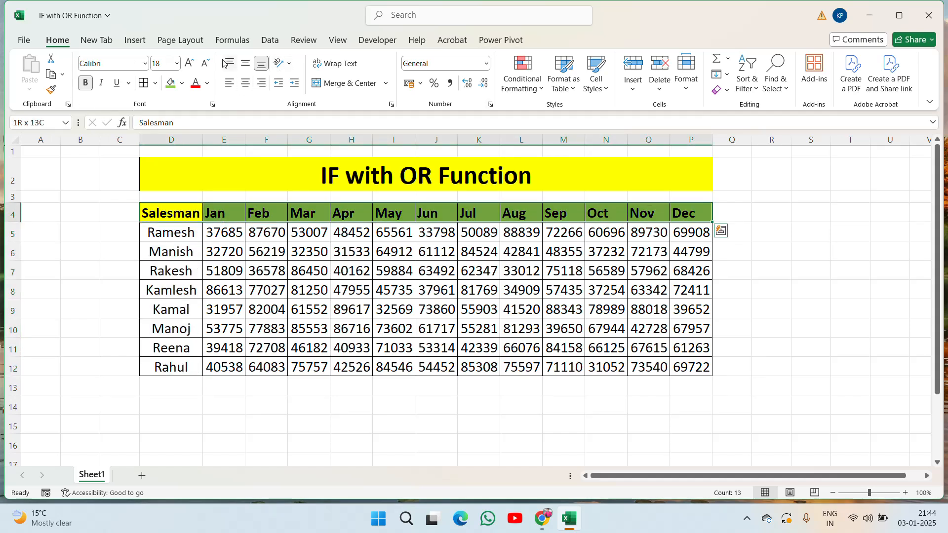
click(245, 83)
- Add a column header reading Function in Q4, directly after the Dec column
click(756, 211)
key(Right)
key(Right)
key(Right)
key(Right)
key(Right)
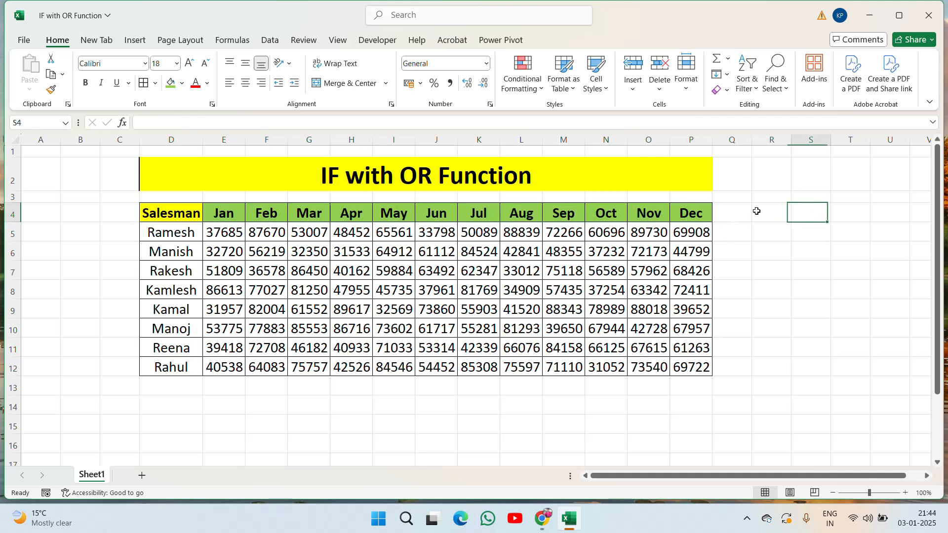
key(Left)
key(Left)
key(Left)
key(Left)
key(Left)
key(Left)
key(Left)
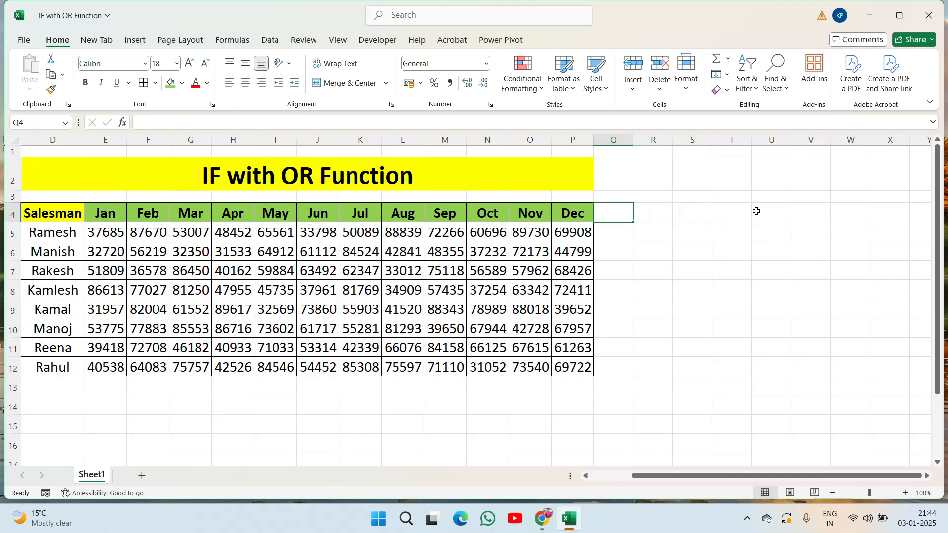
key(Right)
text(Func)
text(tion\)
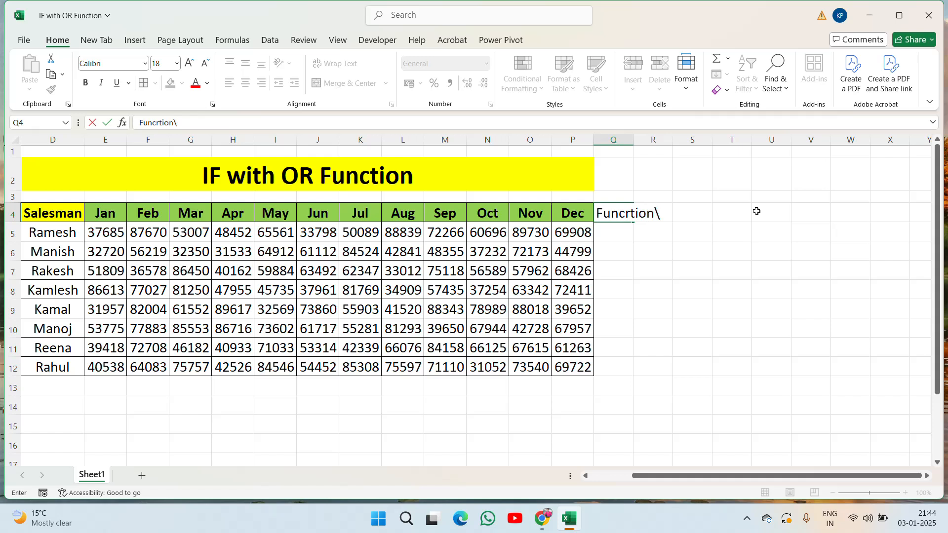
key(BackSpace)
key(BackSpace)
key(BackSpace)
key(BackSpace)
key(BackSpace)
text(tion)
key(ctrl+Return)
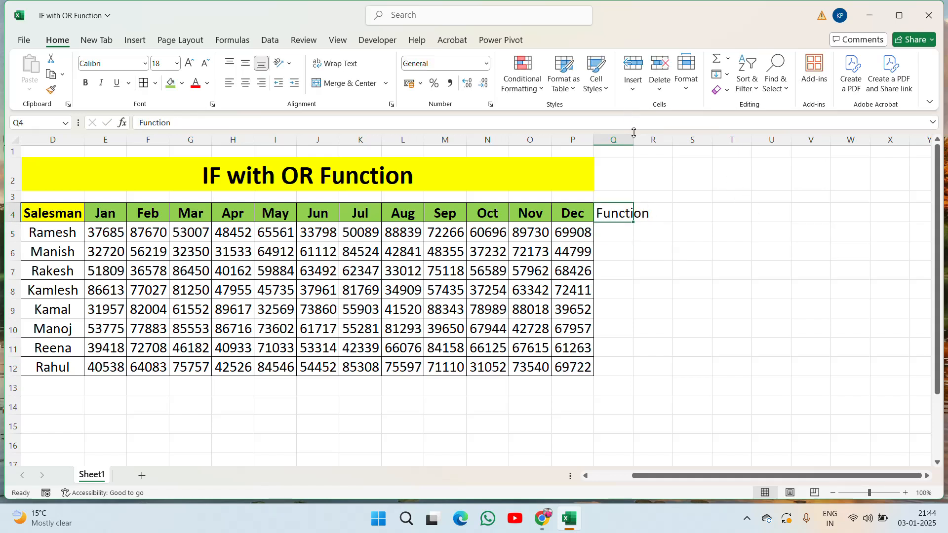
- Widen column Q and format its Function header as centered, bold text on a light blue fill
drag(634, 139, 693, 132)
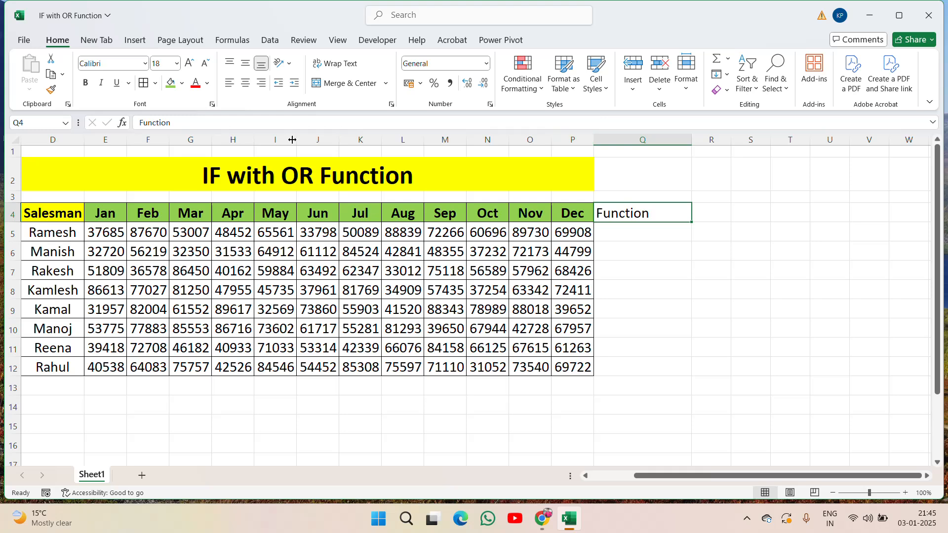
click(246, 93)
click(182, 83)
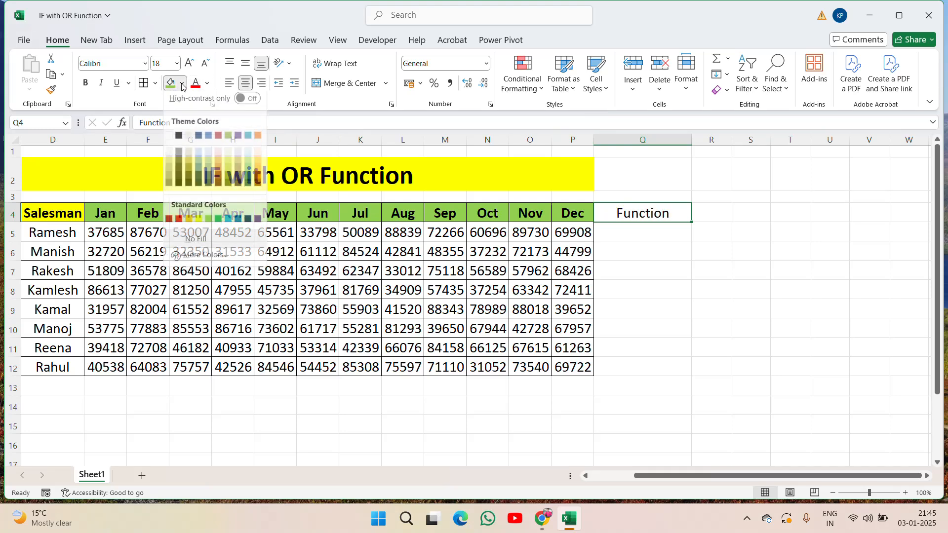
click(212, 172)
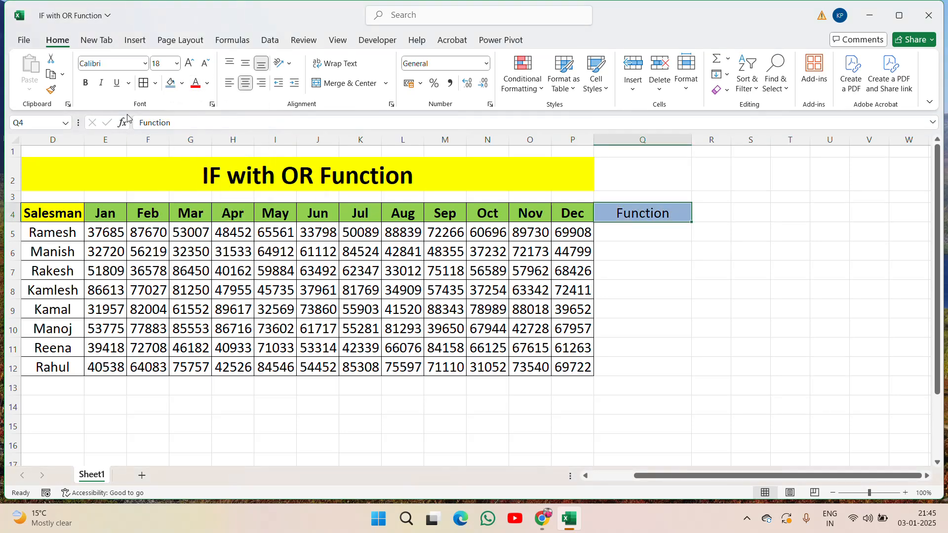
- Enter the condition <50000 in S4, outside the table, and widen column S
click(760, 210)
key(Right)
key(Right)
key(Right)
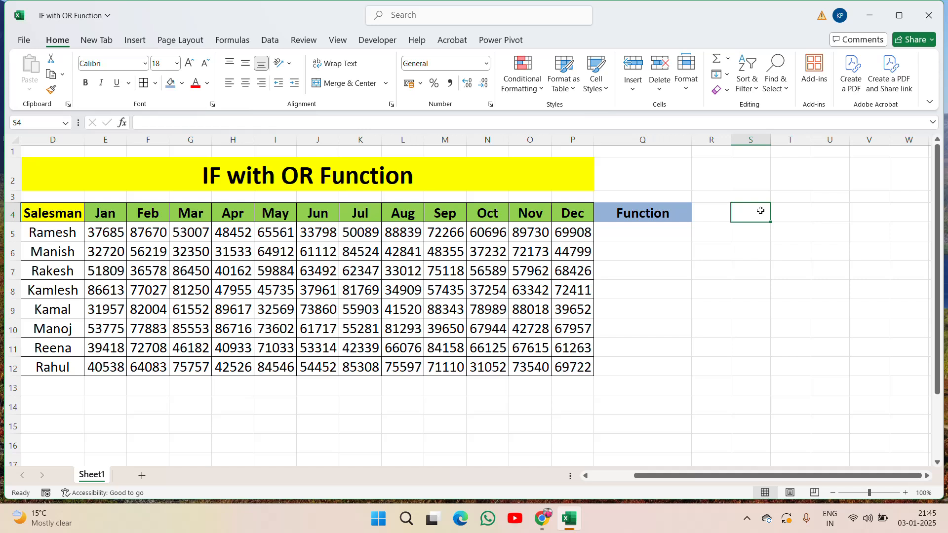
text(<50000)
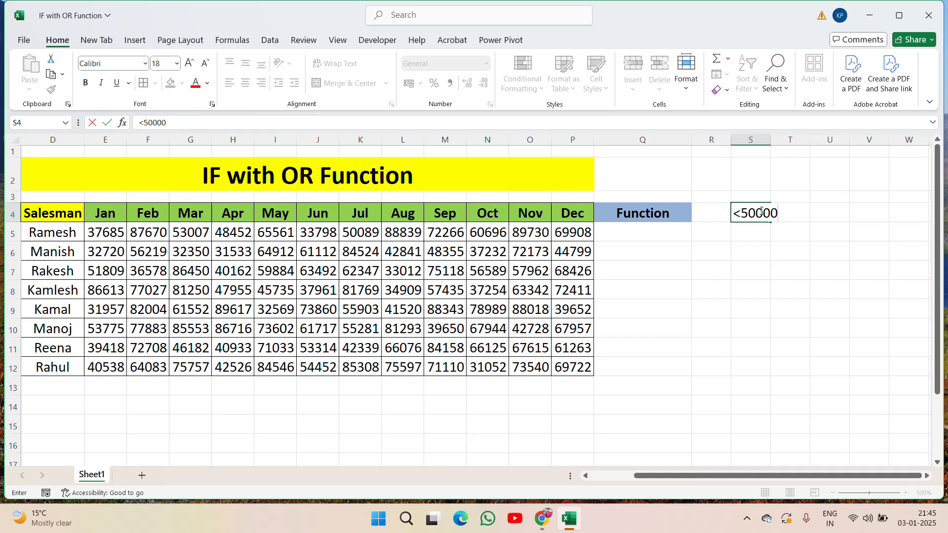
key(ctrl+Return)
drag(773, 146, 818, 144)
- Enter the amount 1000 in T4, beside the <50000 condition
click(834, 219)
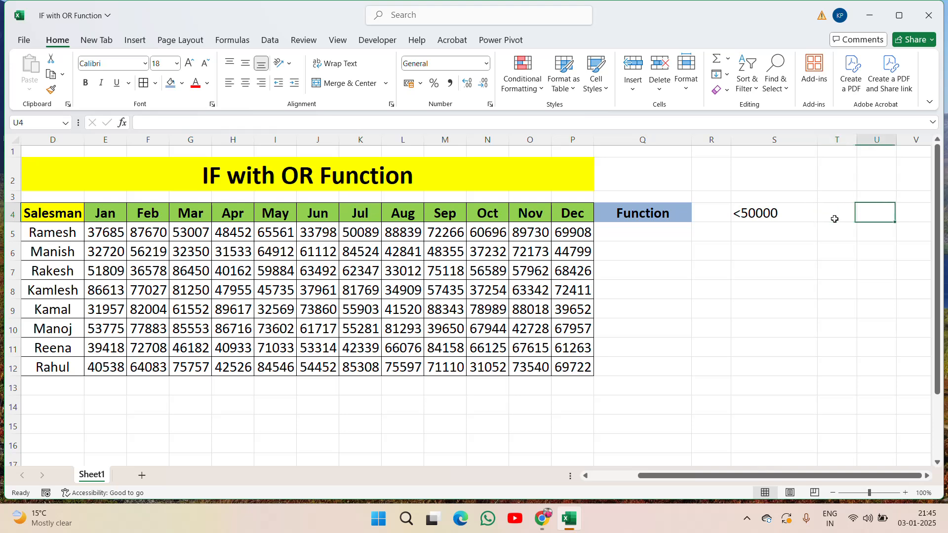
scroll(835, 219, right, 1)
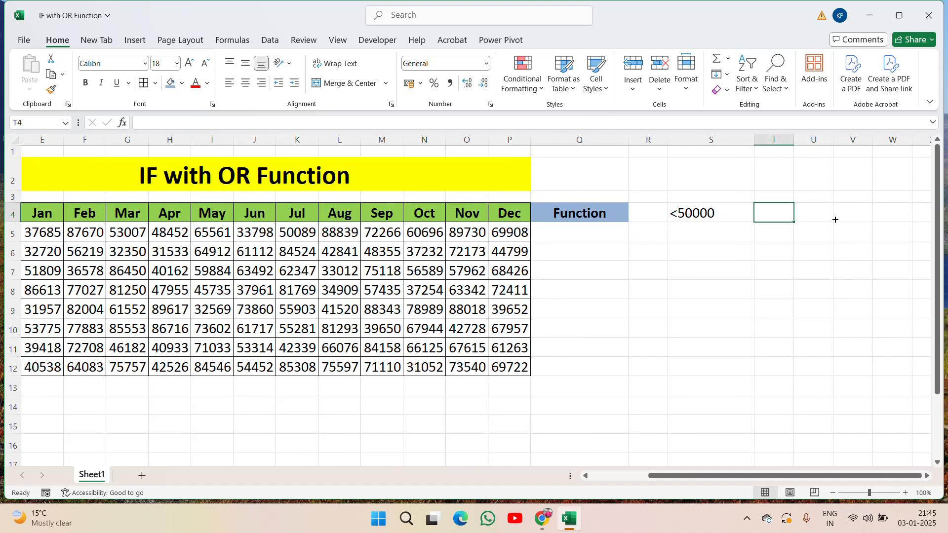
text(1000)
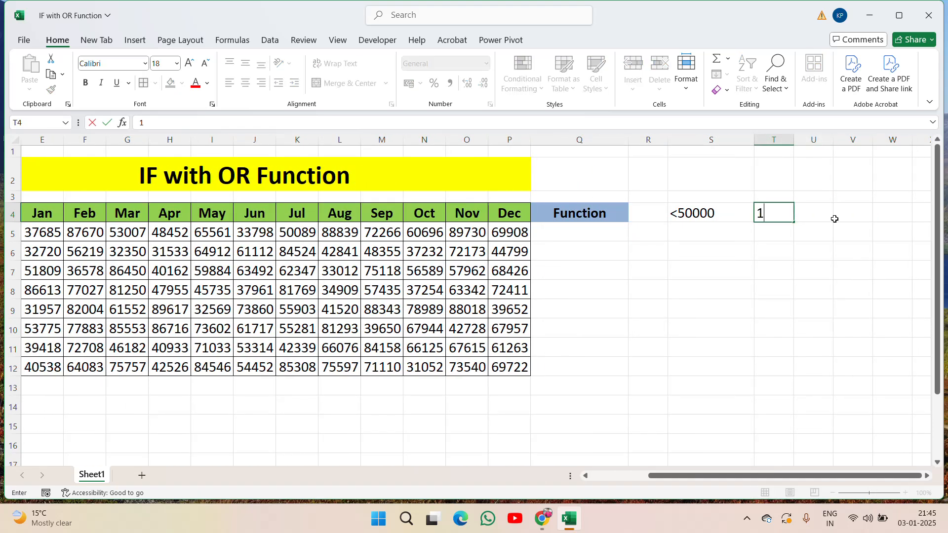
key(Return)
key(Up)
key(Up)
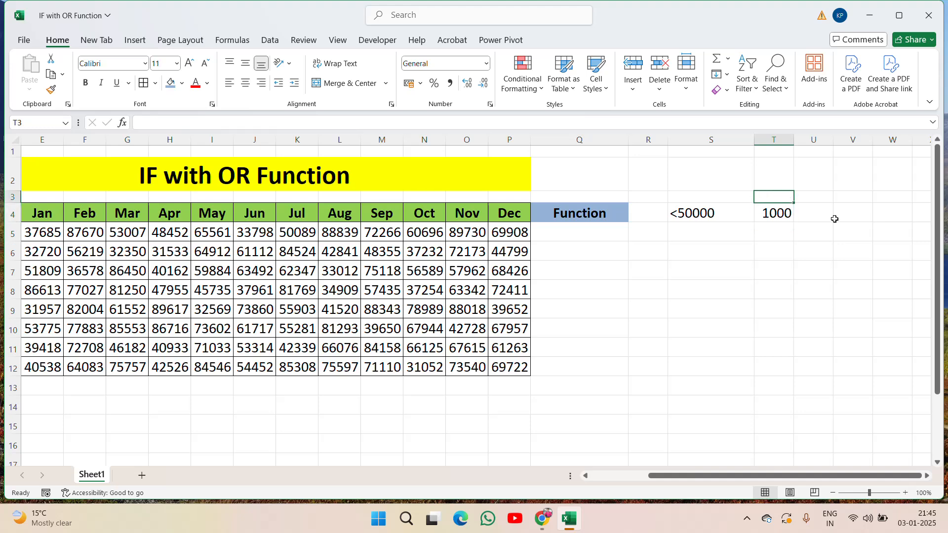
text(Bonus)
key(BackSpace)
key(BackSpace)
key(BackSpace)
key(BackSpace)
key(BackSpace)
- Enter the heading Incentive in T3 at font size 18 and autofit column T
text(Incentive)
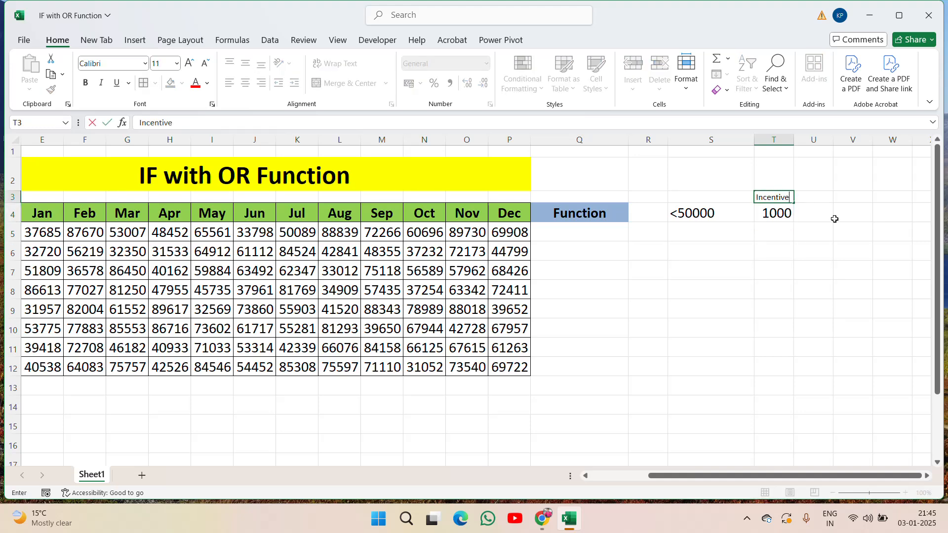
key(ctrl+Return)
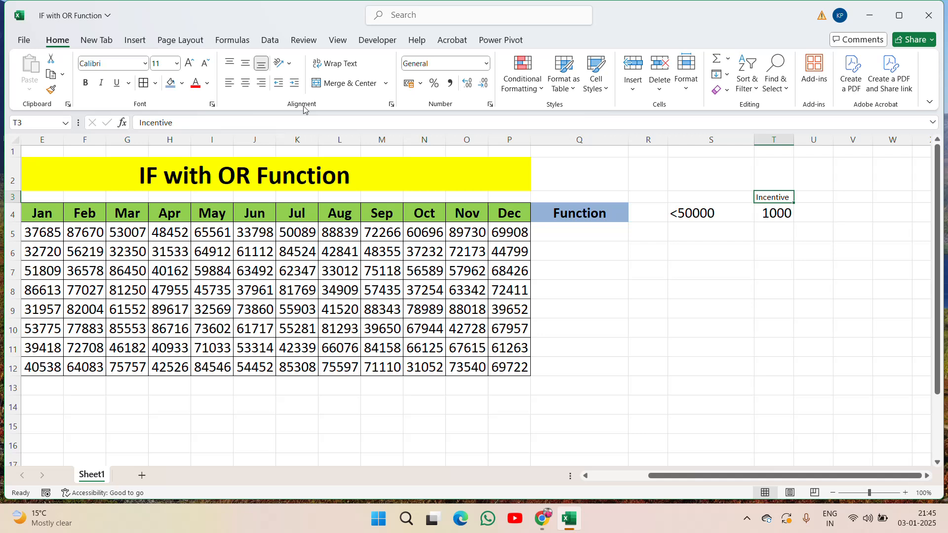
click(166, 63)
text(18)
key(Return)
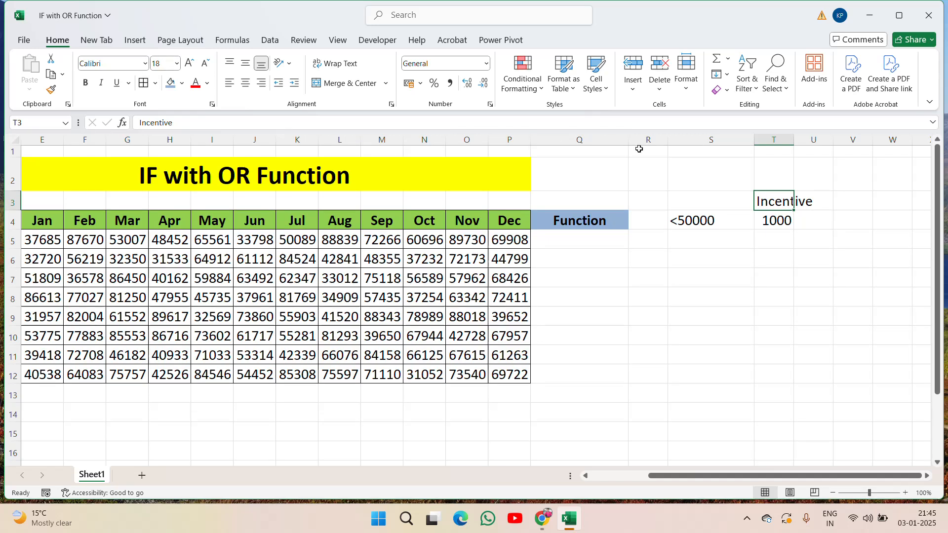
double_click(794, 140)
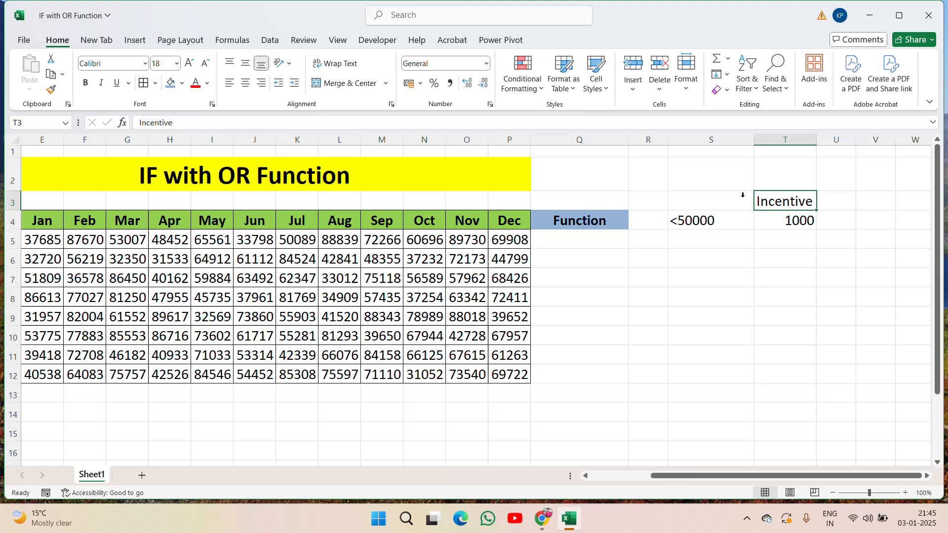
- Examine the first salesman's monthly sales figures in row 5 against the <50000 condition
click(662, 204)
click(255, 248)
key(Left)
key(Left)
key(Left)
key(Left)
key(Left)
key(Left)
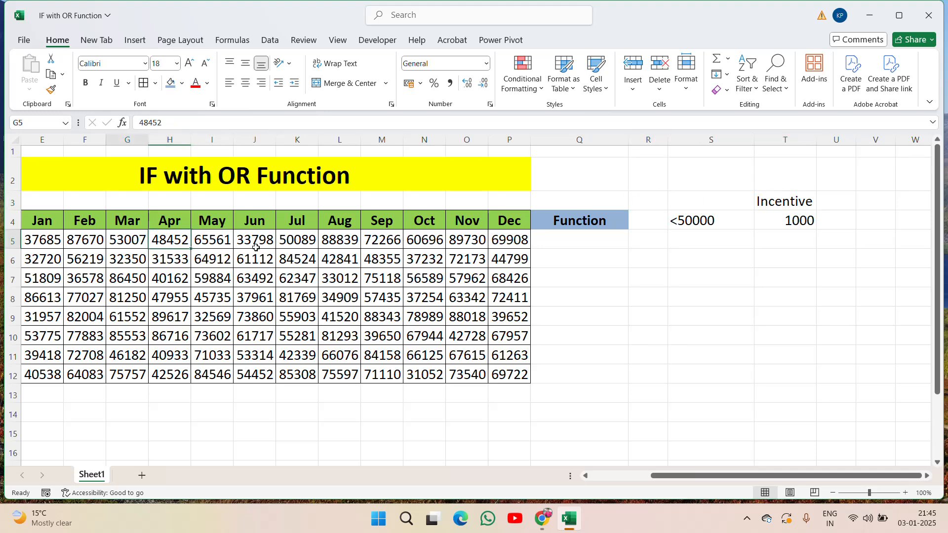
key(Right)
key(Right)
key(Right)
key(Right)
key(Right)
key(Right)
key(Right)
key(Right)
key(Right)
key(Right)
key(Right)
key(Right)
key(Right)
key(Right)
key(Right)
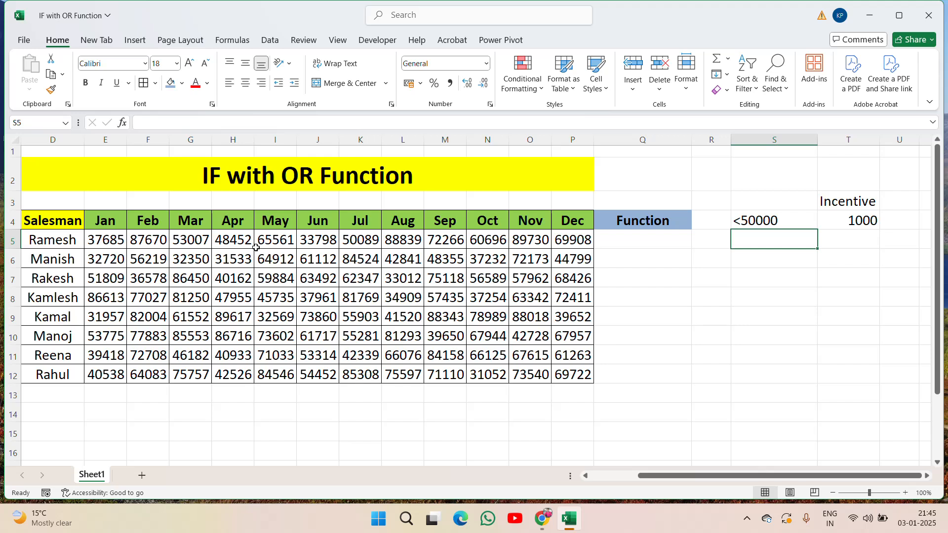
- Enter the incentive amount 5000 in T5, below the 1000 amount
key(Up)
key(Down)
key(Right)
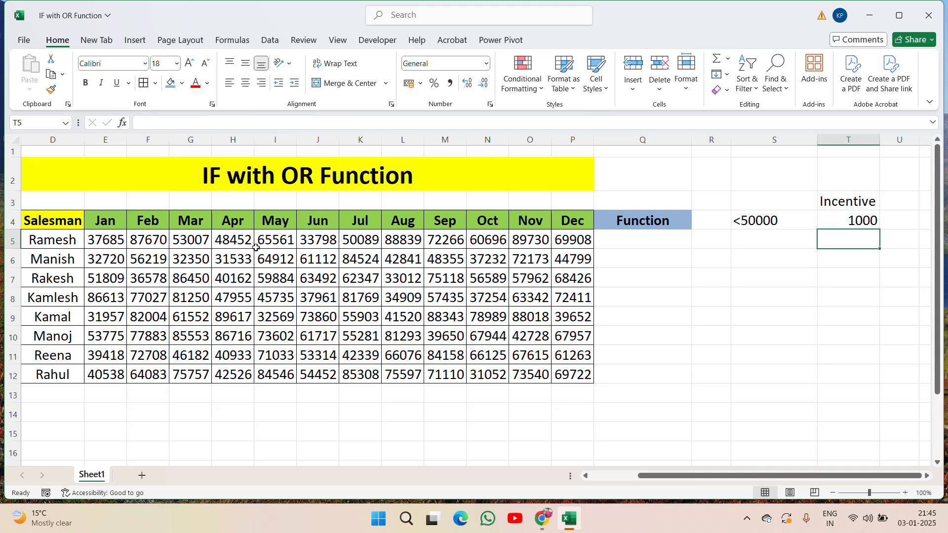
text(5000)
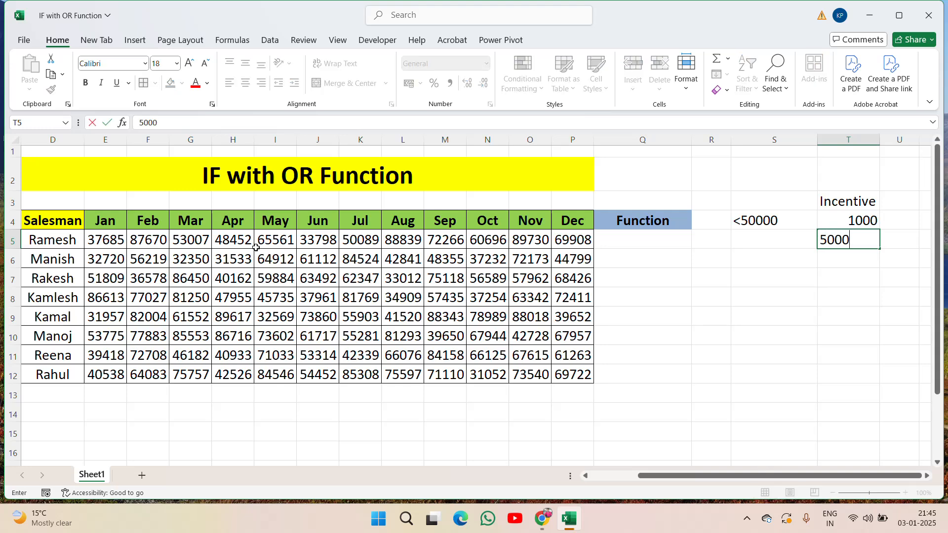
key(Return)
- Enter the condition >50000 in S5, beside the 5000 incentive
key(Up)
key(Left)
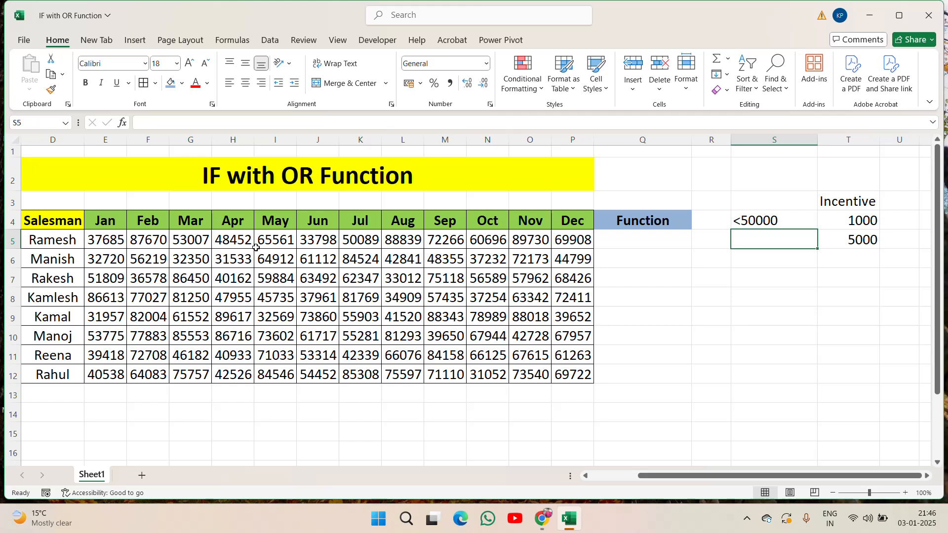
text(>50000)
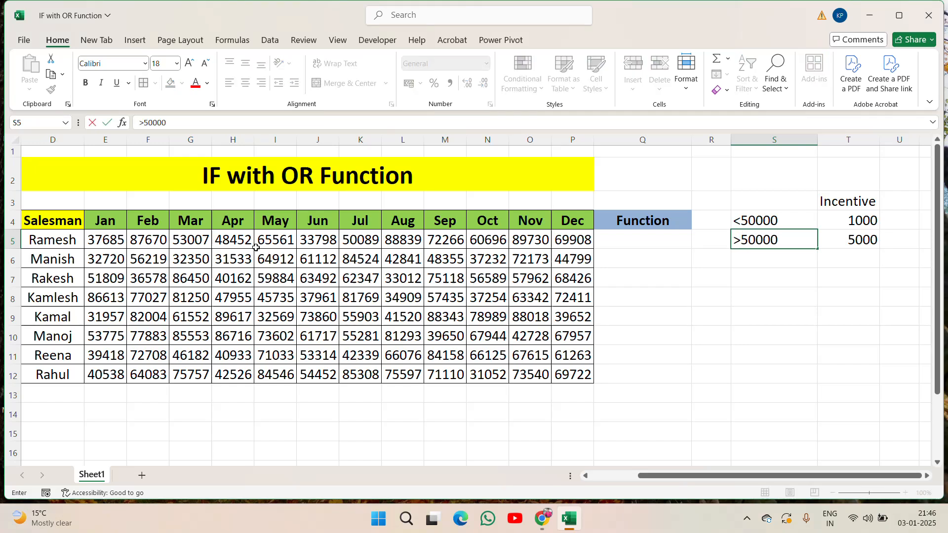
key(Return)
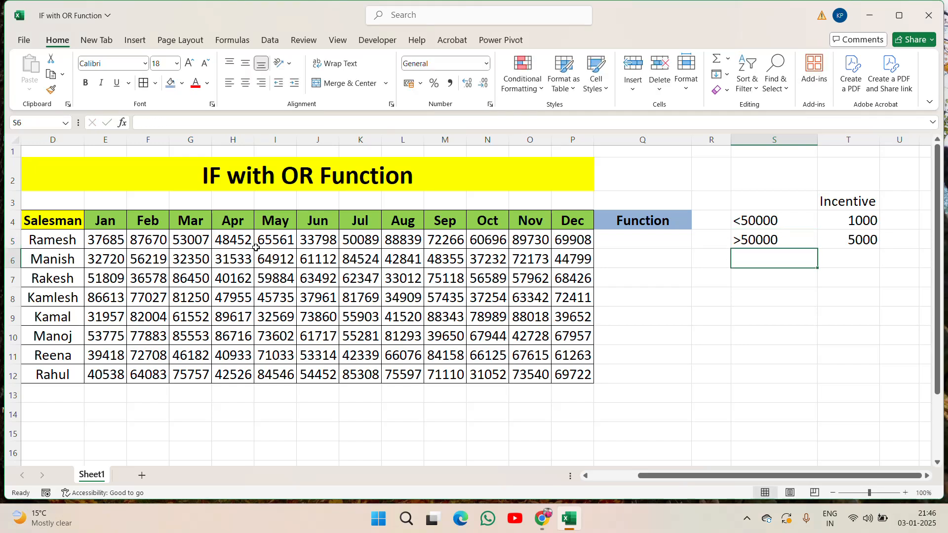
- Make the Incentive heading in T3 bold
key(Up)
key(Up)
key(Up)
key(Right)
key(ctrl+b)
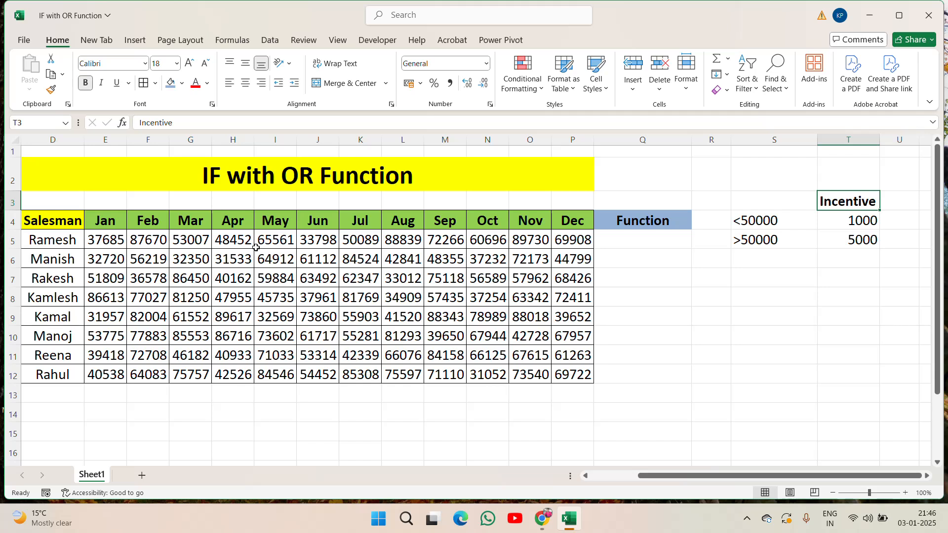
- Examine the month headings across row 4 of the sales table
key(Left)
key(Left)
key(Down)
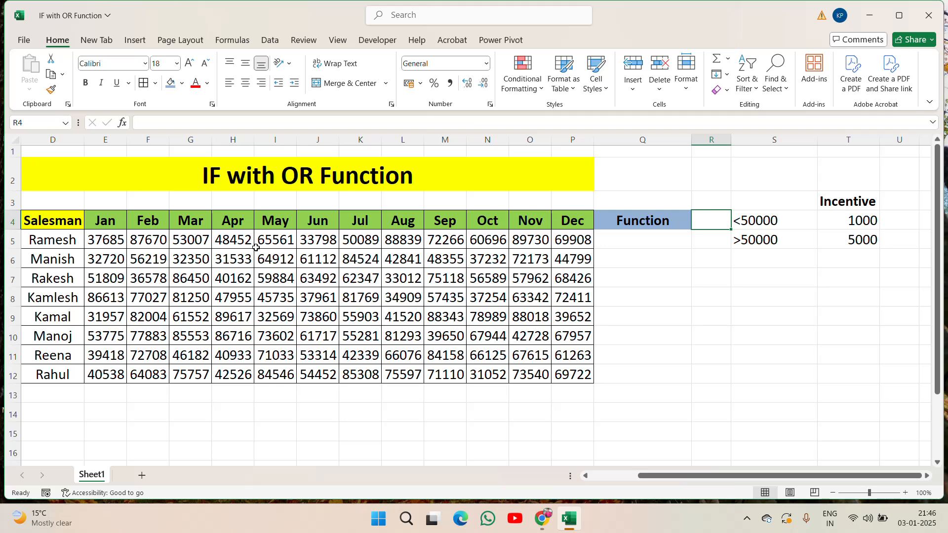
key(Left)
key(Left)
key(Left)
key(Left)
key(Left)
key(Left)
key(Left)
key(Left)
key(Left)
key(Left)
key(Left)
key(Left)
key(Left)
key(Left)
key(Left)
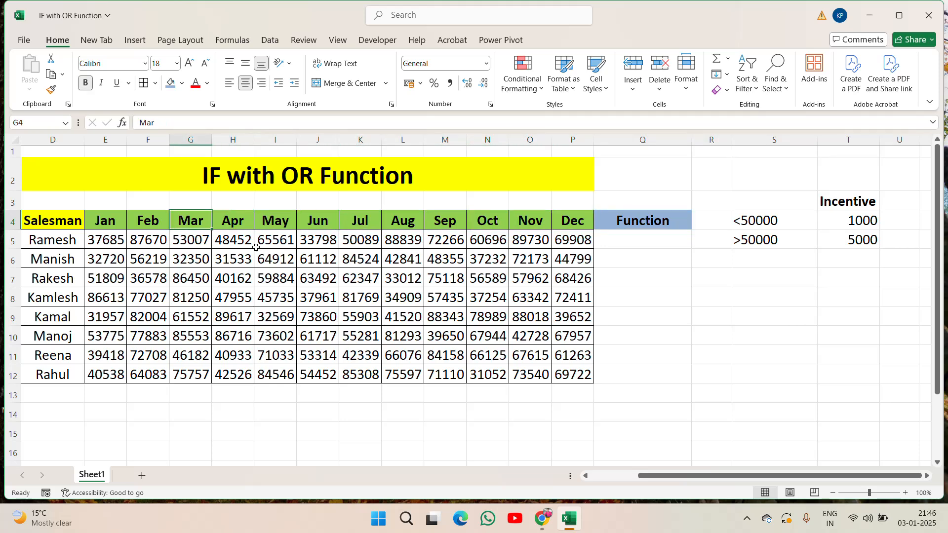
key(Right)
key(Right)
key(Right)
key(Right)
key(Right)
key(Right)
key(Right)
key(Right)
key(Right)
key(Right)
key(Right)
key(Right)
key(Right)
key(Right)
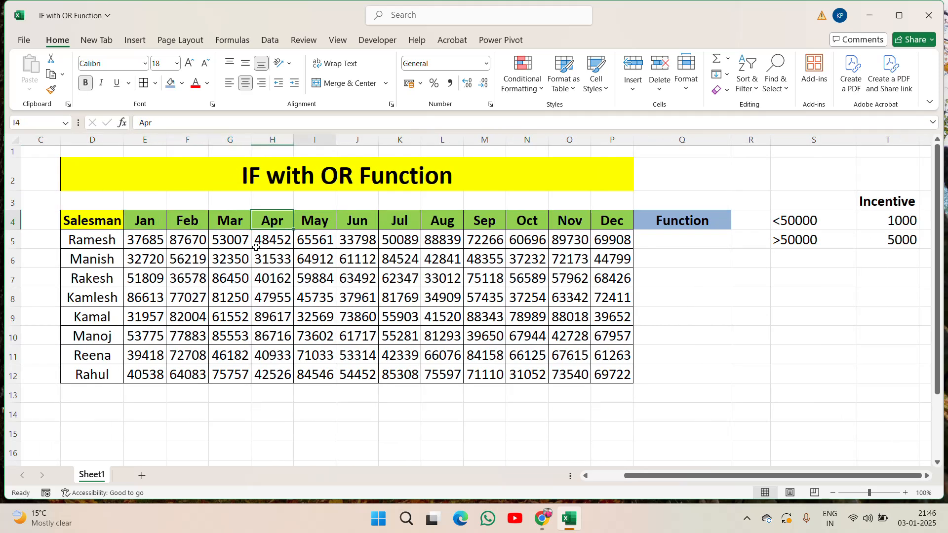
- Begin a formula in Q5 with an IF function and an OR function nested as its logical test
key(Down)
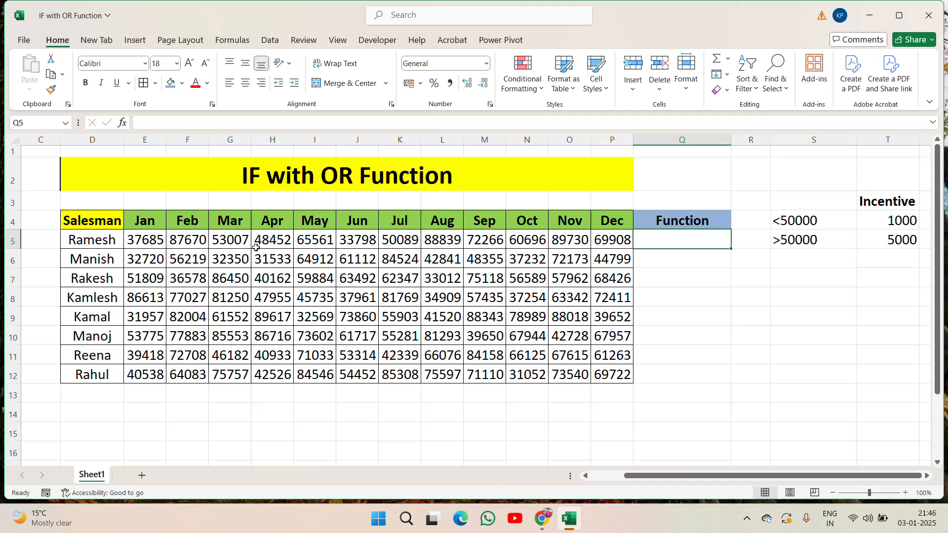
text(=if)
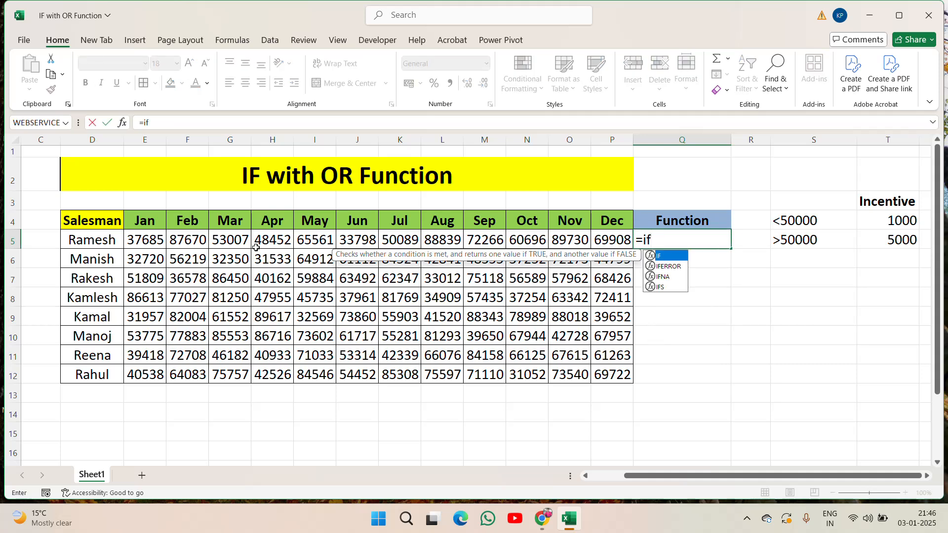
key(Tab)
click(257, 248)
text(r)
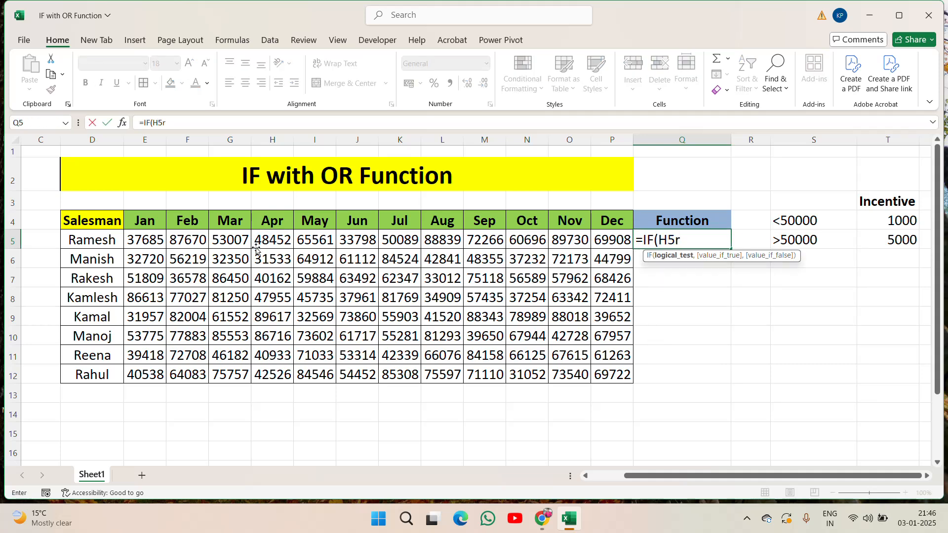
key(BackSpace)
key(BackSpace)
key(BackSpace)
text(or)
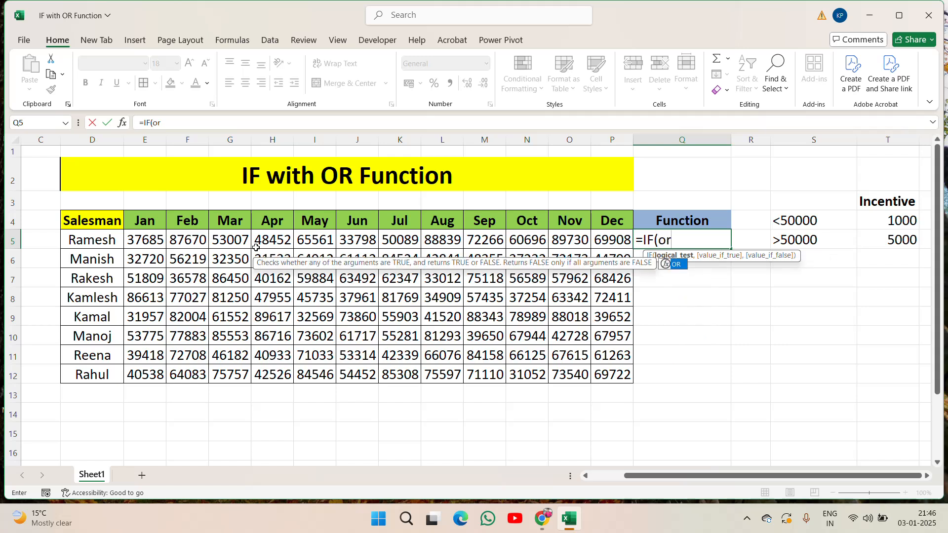
key(Tab)
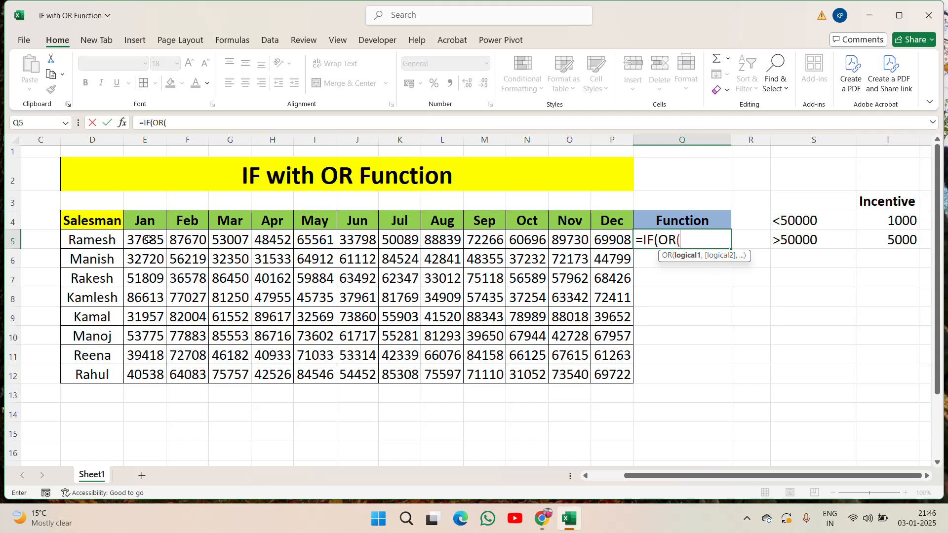
- Complete the Q5 formula with the OR condition E5:P5<50000, returning "1000" when true and "5000" when false
drag(148, 240, 618, 240)
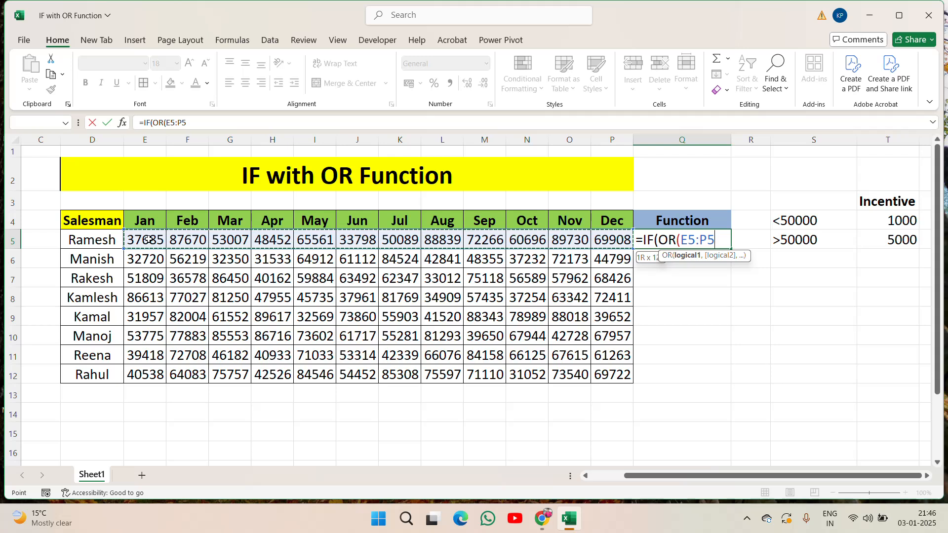
text(<)
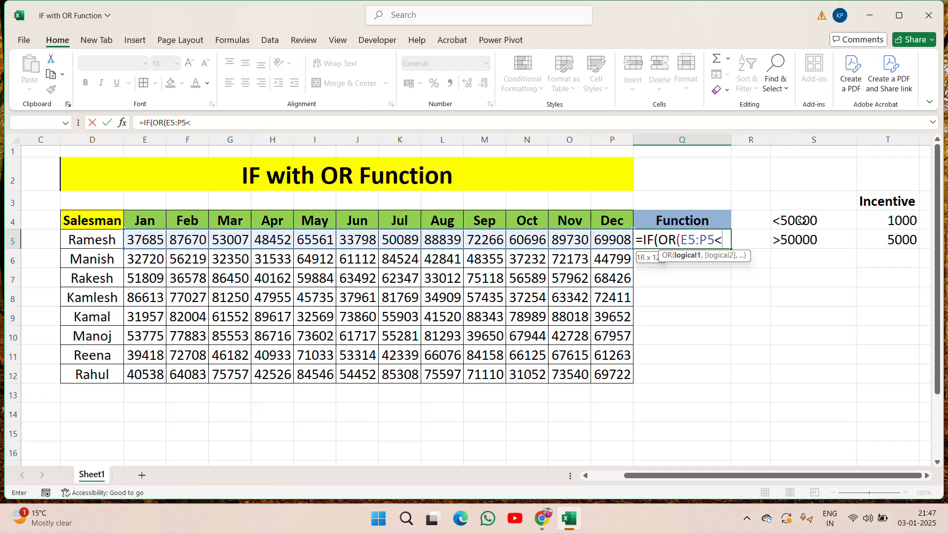
text(50000),)
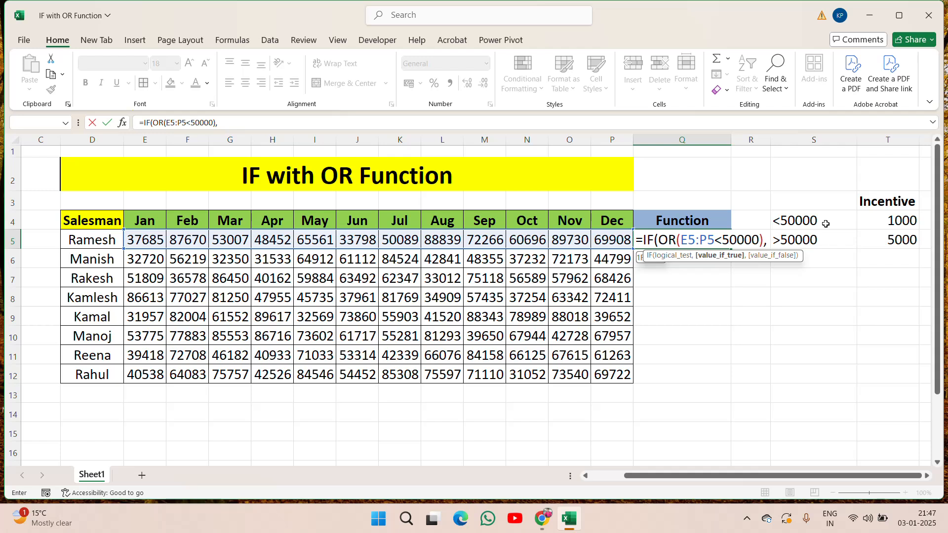
text("1000","500)
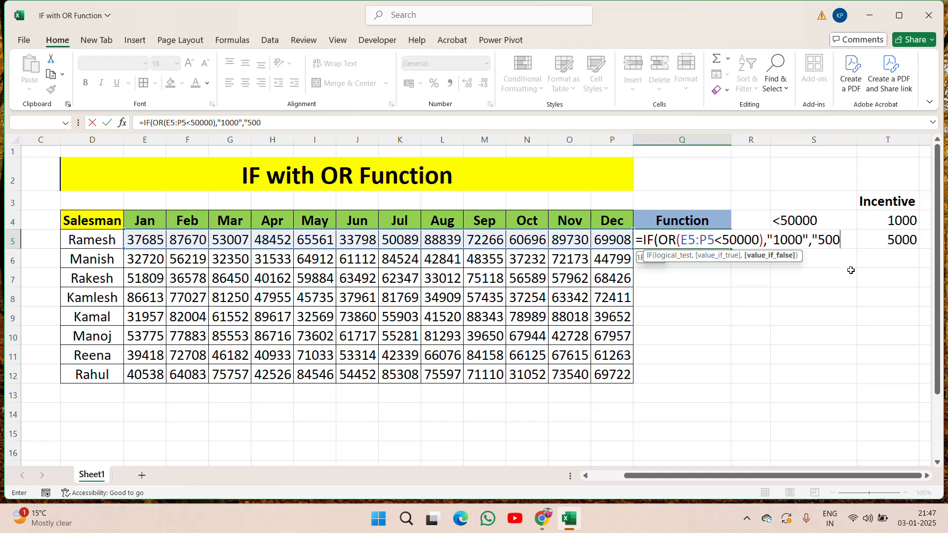
text("))
key(Return)
key(Up)
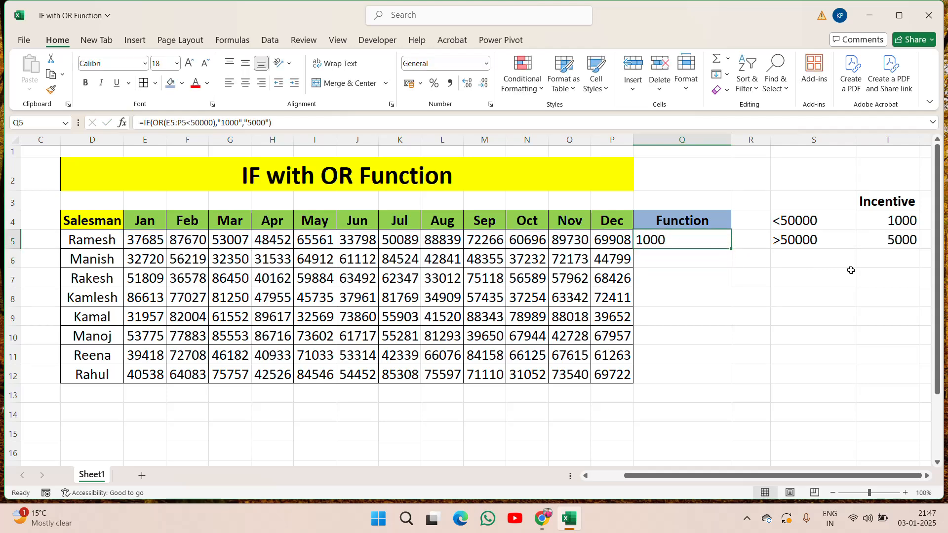
- Copy the Q5 formula down the Function column to Q12
key(ctrl+c)
key(shift+Down)
key(shift+Down)
key(shift+Down)
key(shift+Down)
key(shift+Down)
key(shift+Down)
key(shift+Down)
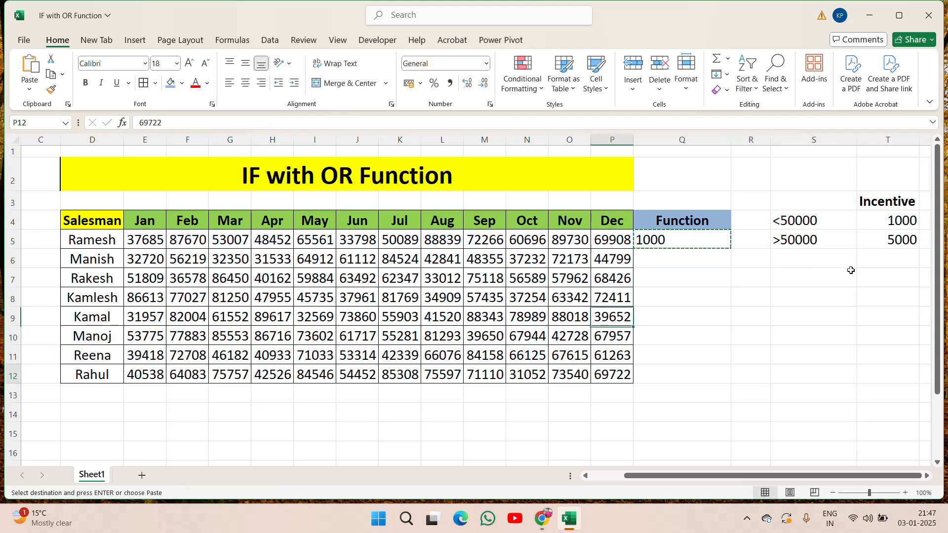
key(ctrl+v)
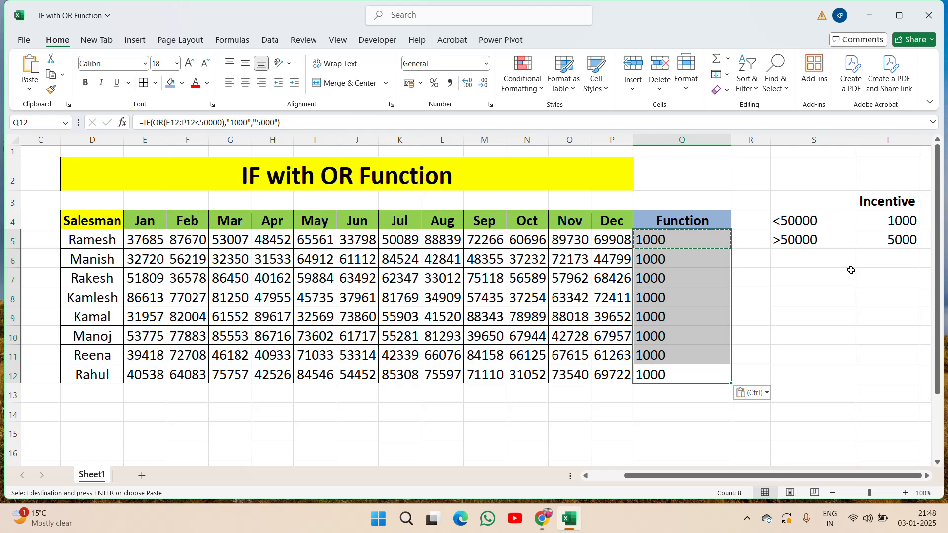
key(Escape)
- Center the formula results in Q5:Q12 horizontally
key(Down)
key(Down)
key(Down)
key(Down)
key(Down)
key(Down)
key(shift+Up)
key(Up)
key(Up)
key(Up)
key(Up)
key(Up)
key(Up)
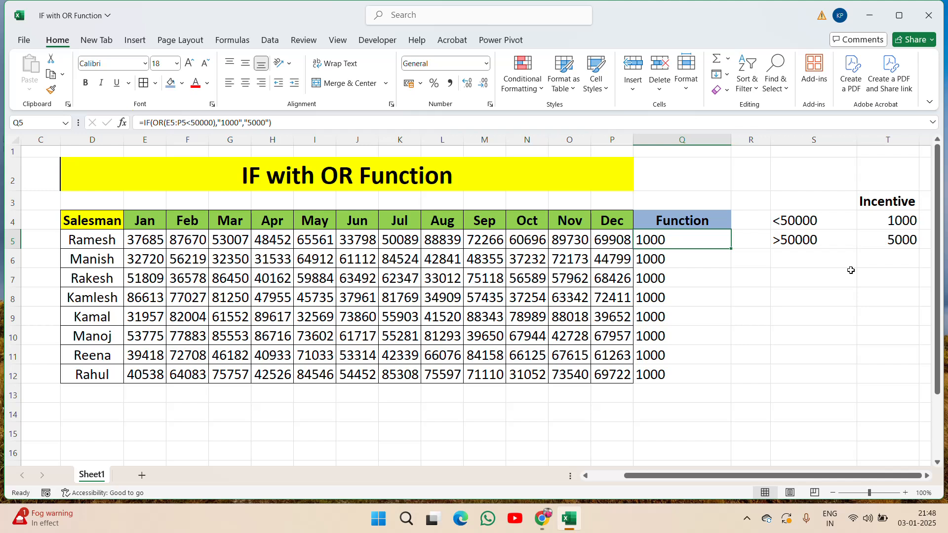
key(ctrl+shift+Down)
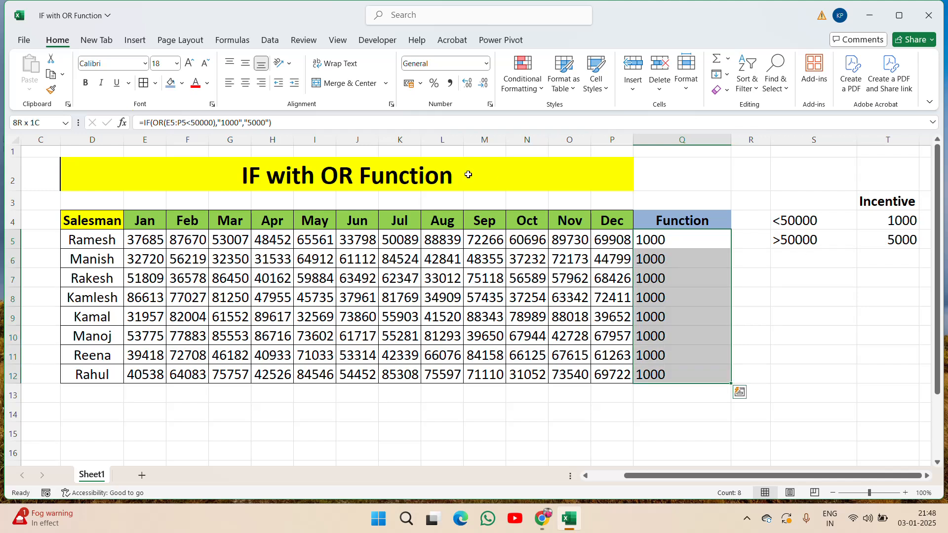
click(245, 83)
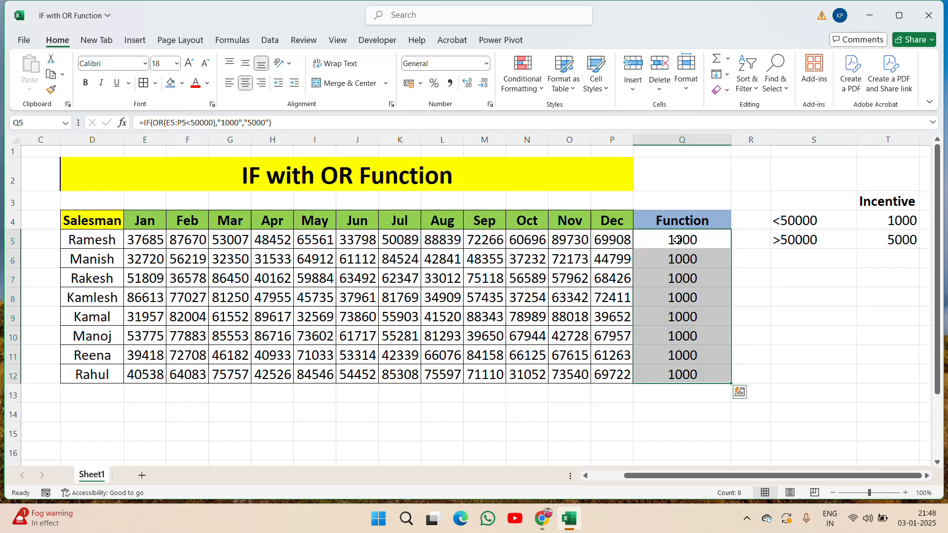
- Compare the <50000 and >50000 criteria in S4:S5 with the first salesman's monthly sales in row 5
key(Right)
key(Right)
key(Up)
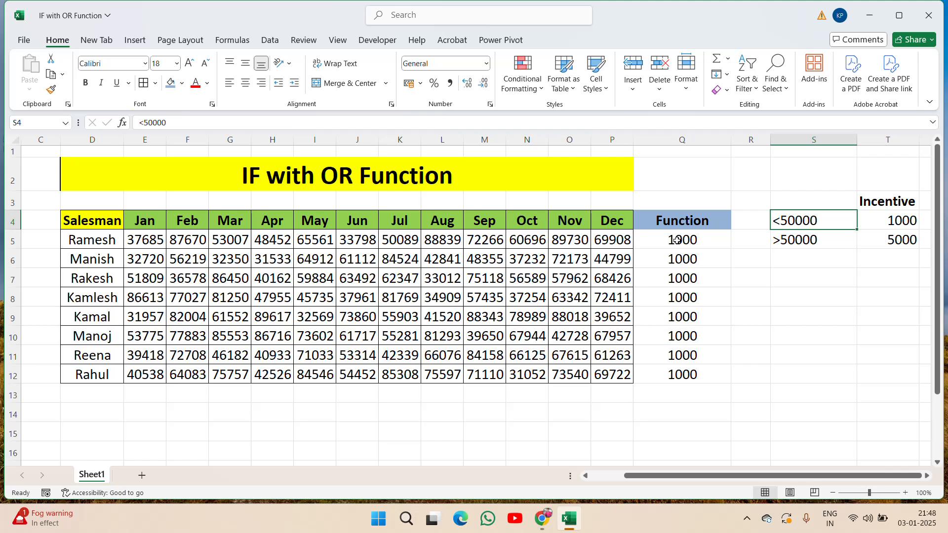
key(Down)
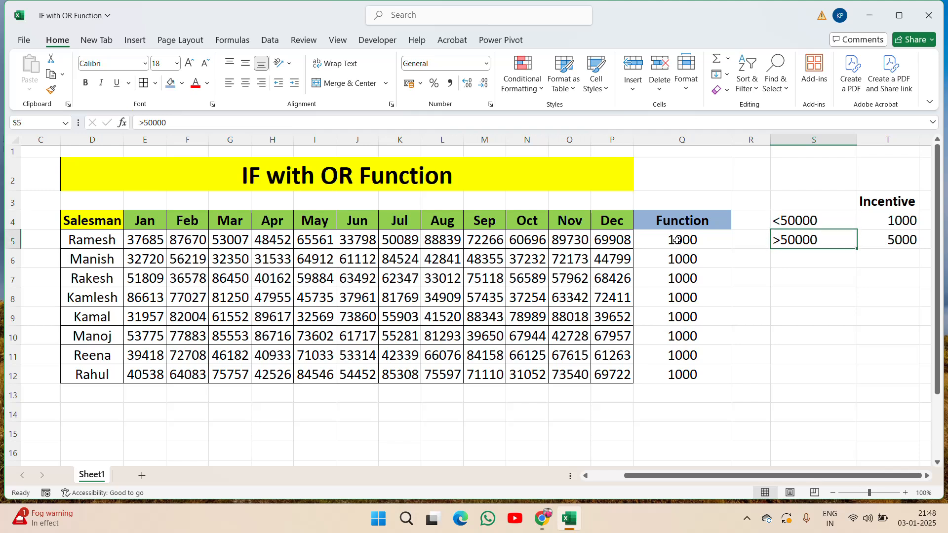
key(Left)
key(Left)
key(Left)
key(Left)
key(Left)
key(Left)
key(Left)
key(Left)
key(Left)
key(Left)
key(Left)
key(Left)
key(Left)
key(Left)
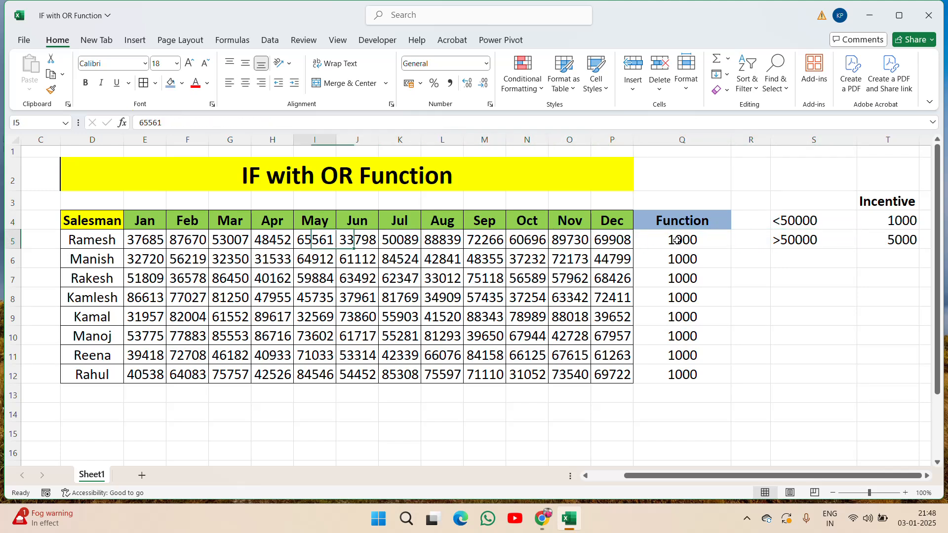
key(Right)
key(Right)
key(Right)
key(Right)
key(Right)
key(Right)
key(Right)
key(Right)
key(Right)
key(Right)
key(Right)
key(Right)
key(Right)
key(Right)
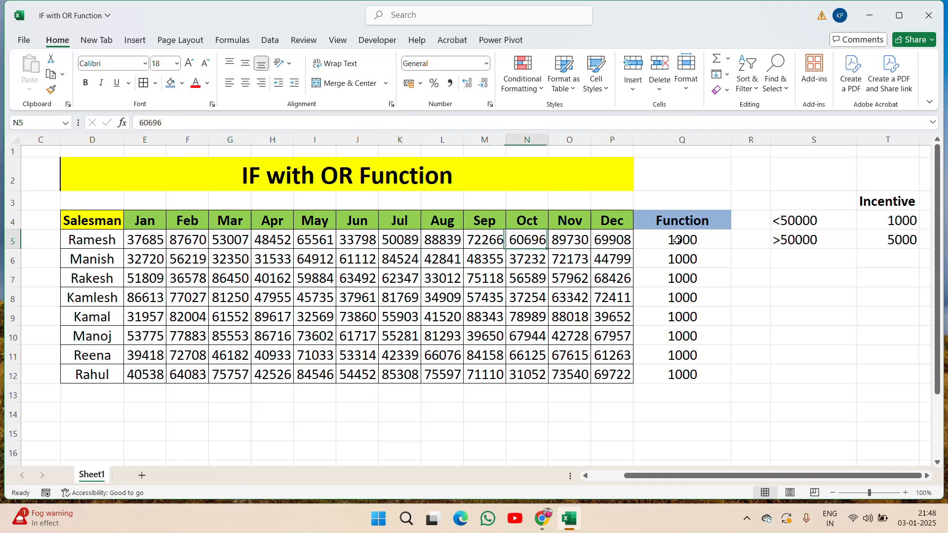
key(Up)
key(Down)
key(Left)
key(Left)
key(Left)
key(Left)
key(Left)
key(Left)
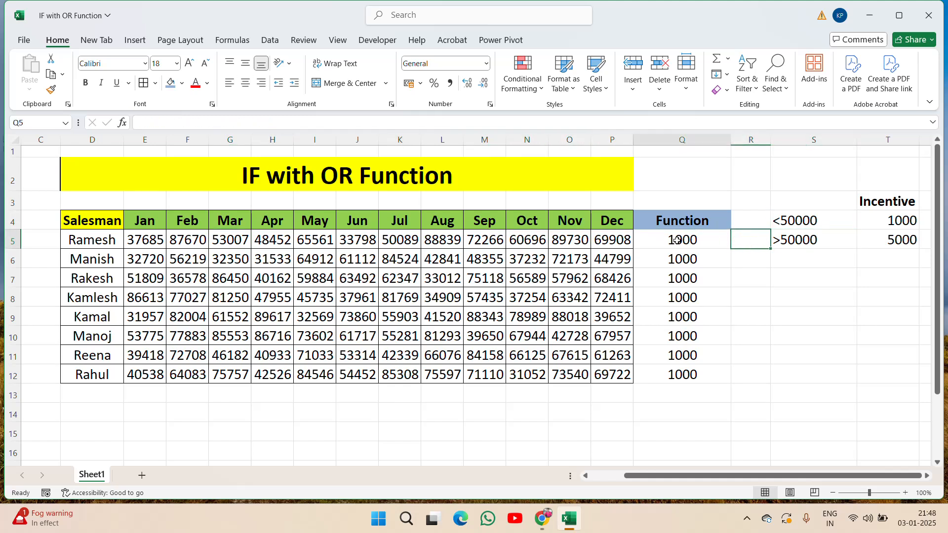
key(Left)
key(Right)
key(Right)
key(Right)
key(Right)
key(Right)
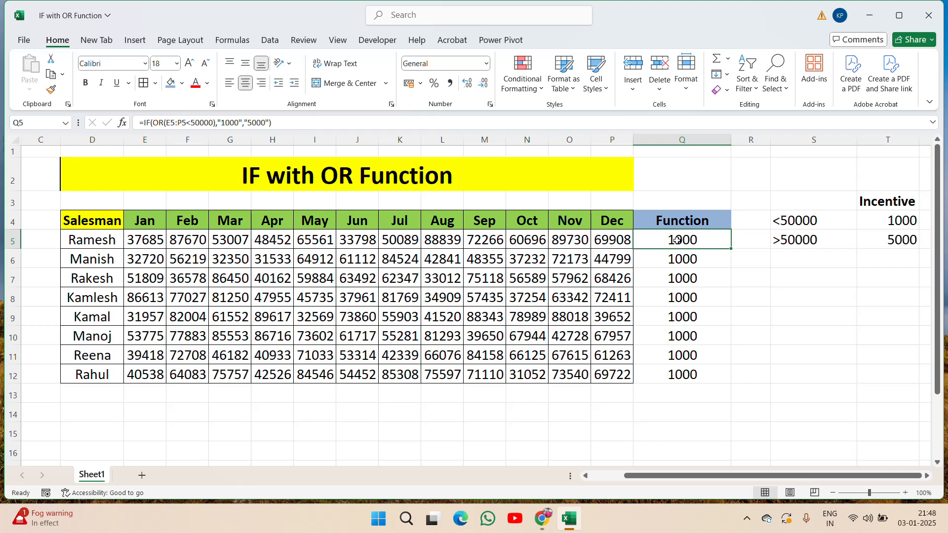
- Fill the first salesman's Jan, Apr and Jun sales below 50000 (E5, H5 and J5) with blue
key(Left)
key(Left)
key(Left)
key(Left)
key(Left)
key(Left)
key(Left)
key(Left)
key(Left)
key(Left)
key(Left)
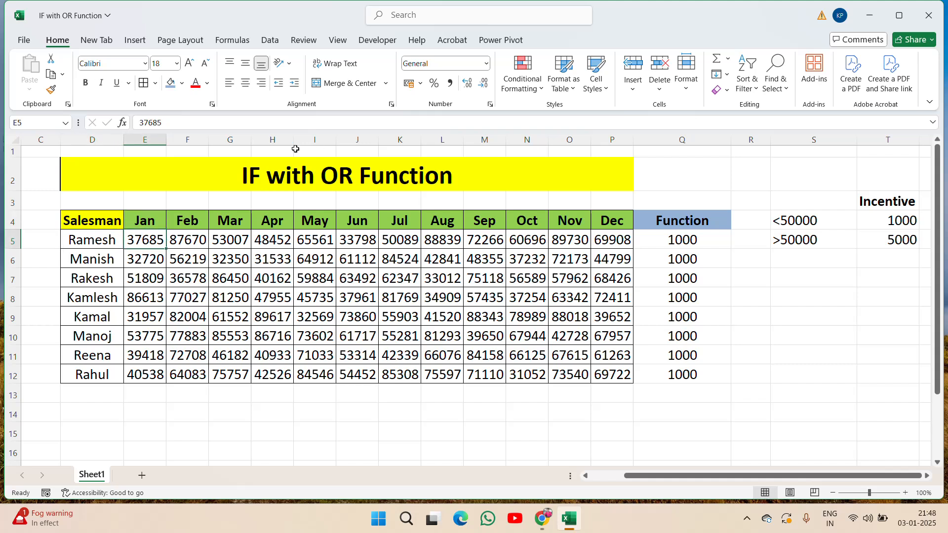
click(170, 86)
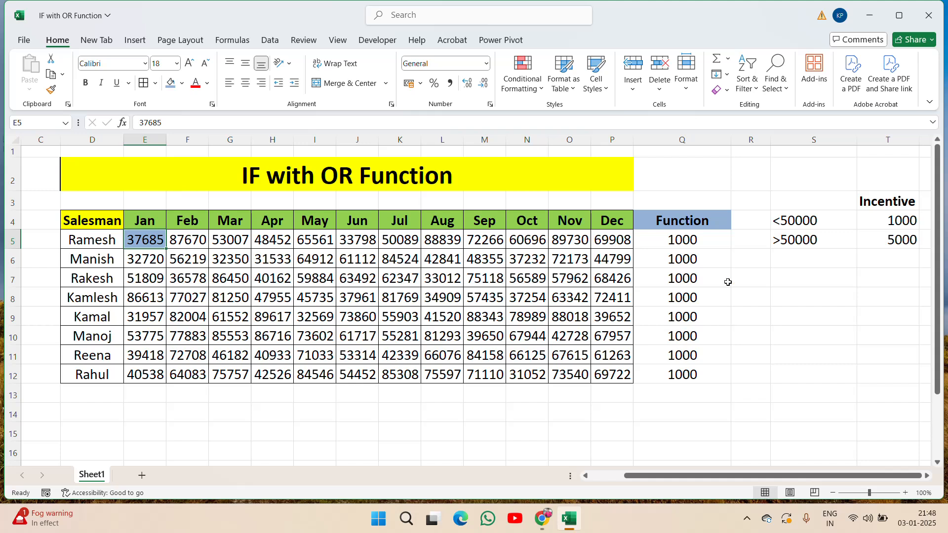
click(277, 243)
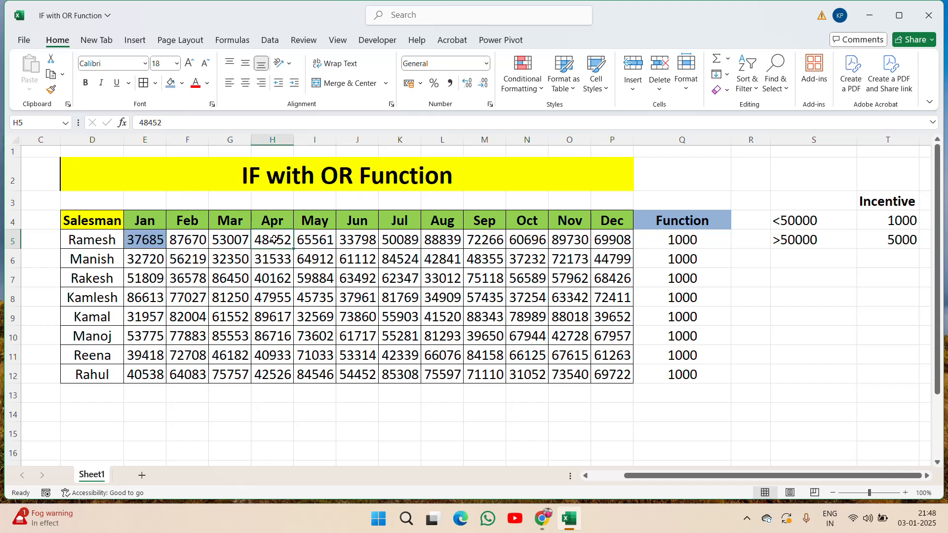
click(170, 85)
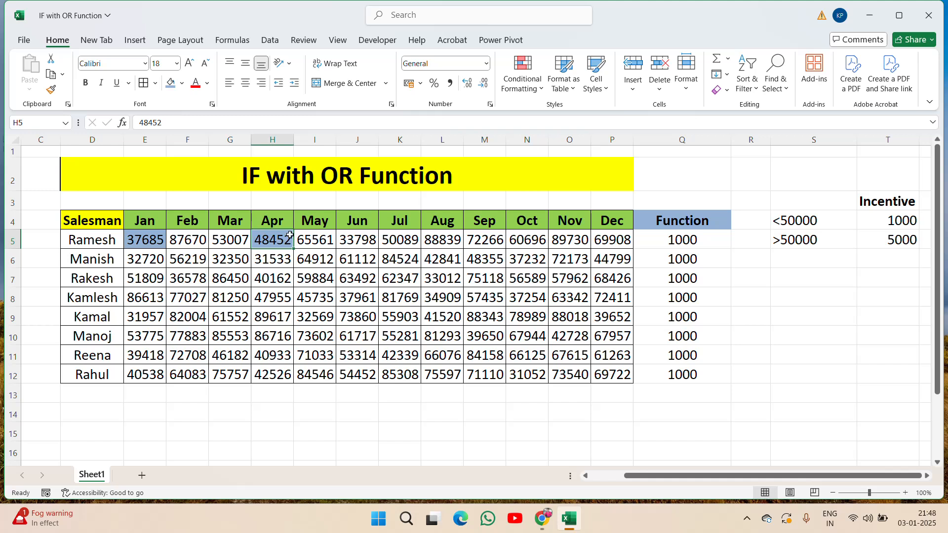
click(373, 243)
click(171, 84)
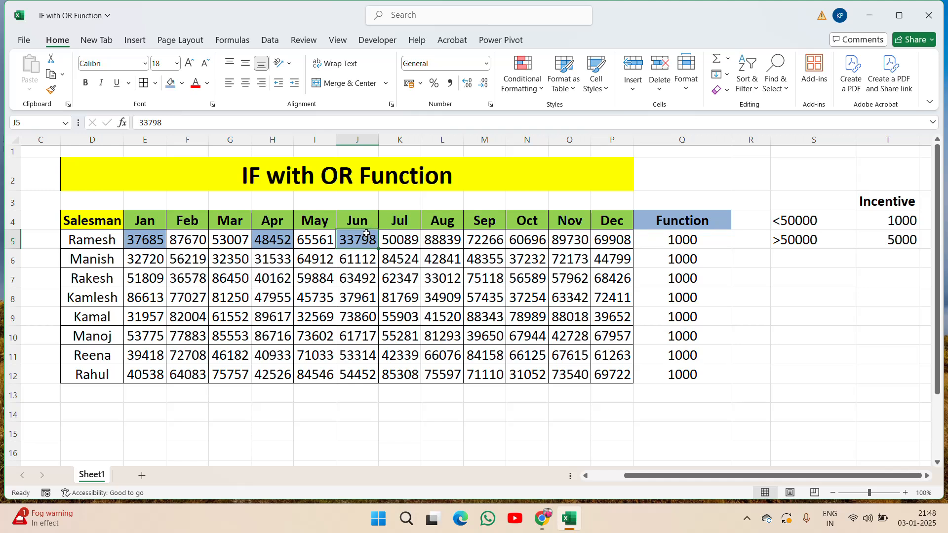
- Set the first salesman's Jan, Apr and Jun sales (E5, H5 and J5) to 51000, 52000 and 53000
click(130, 240)
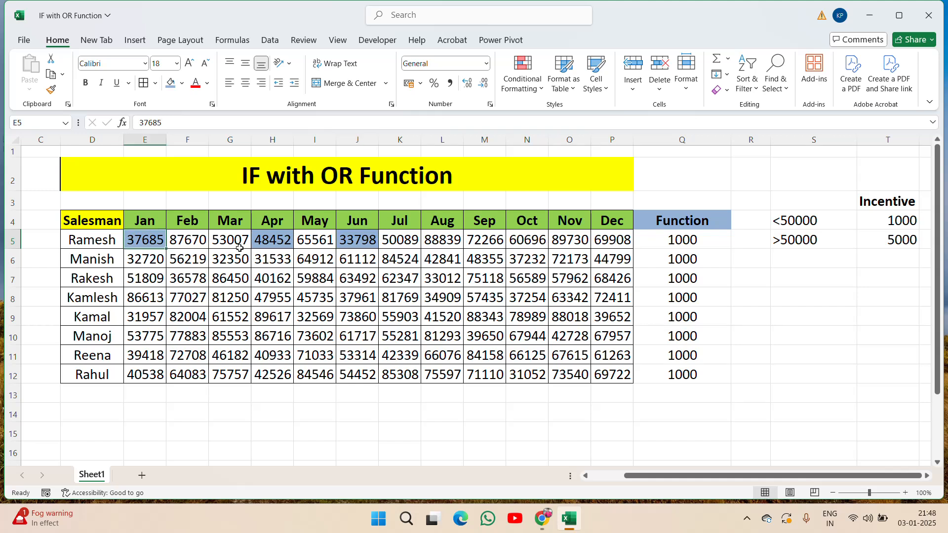
text(51000)
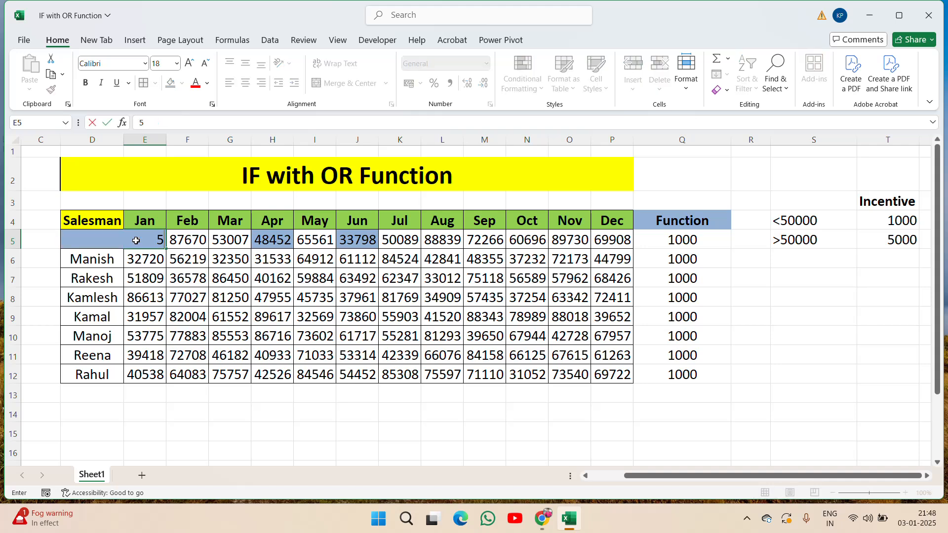
key(Return)
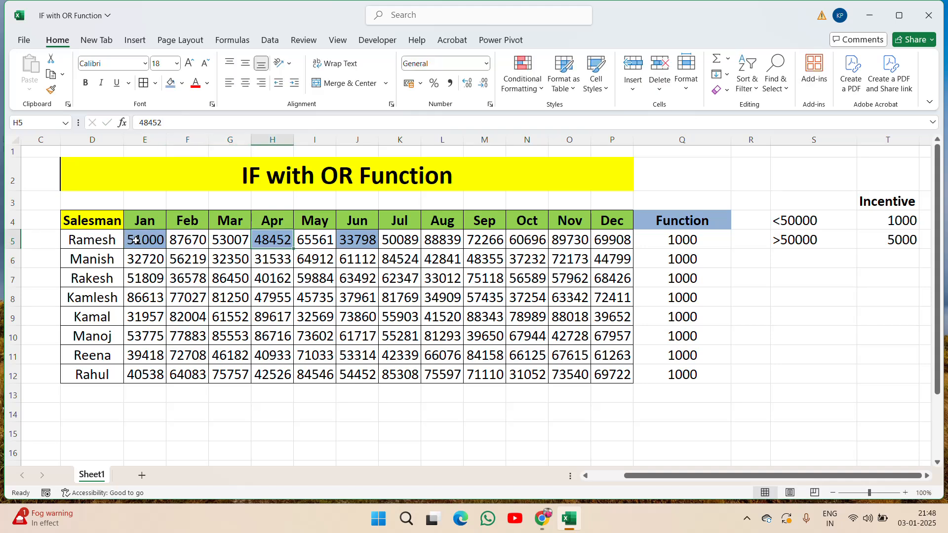
text(52000)
key(Return)
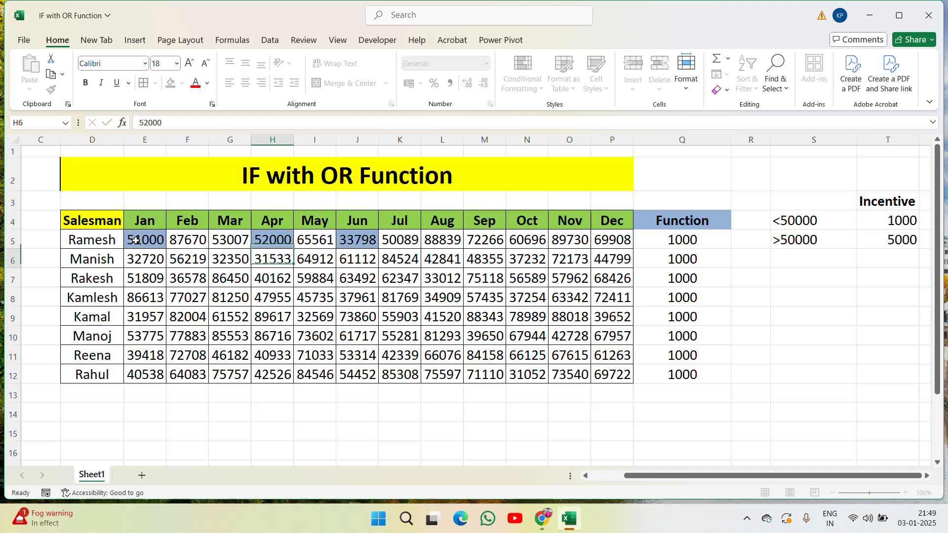
key(Return)
text(53)
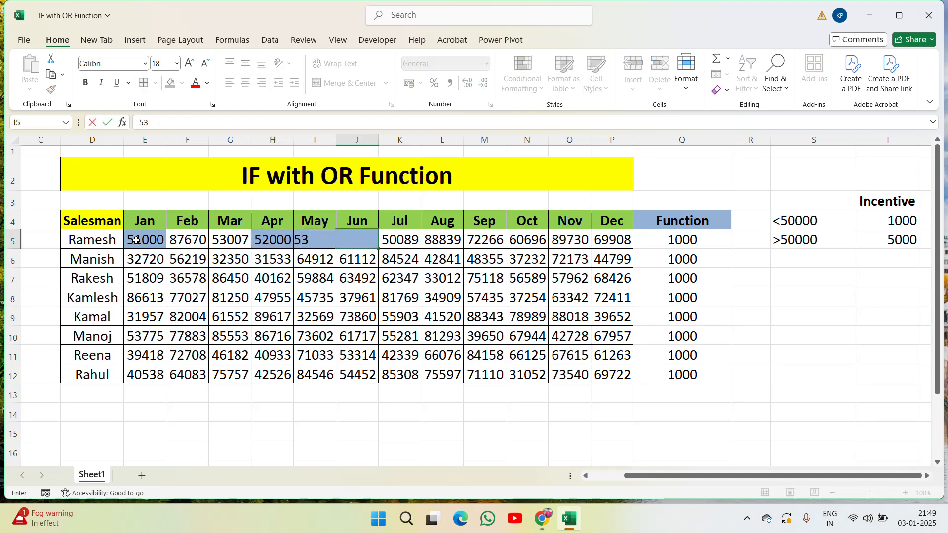
text(000)
key(Return)
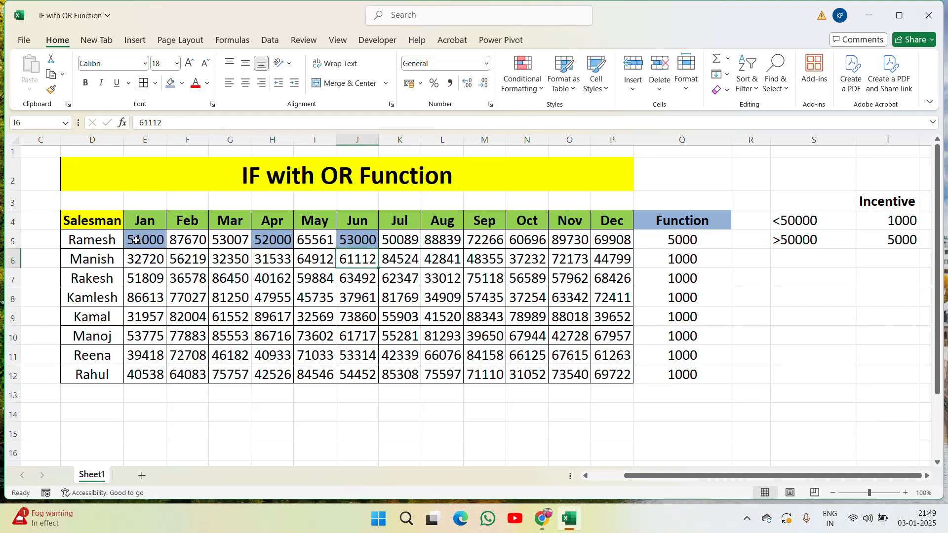
- Examine the incentive formula in Q5 and check it against the first salesman's monthly sales in row 5
key(Right)
key(Right)
key(Right)
key(Right)
key(Right)
key(Right)
key(Right)
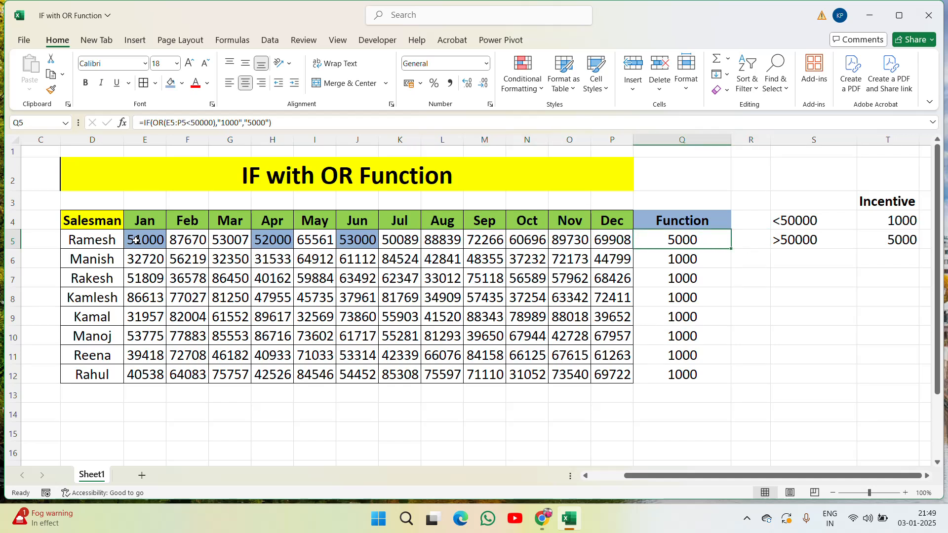
key(Left)
key(Left)
key(Left)
key(Left)
key(Right)
key(Right)
key(Right)
key(Right)
key(Left)
key(Left)
key(Left)
key(Left)
key(Left)
key(Left)
key(Left)
key(Left)
key(Left)
key(Left)
key(Left)
key(Left)
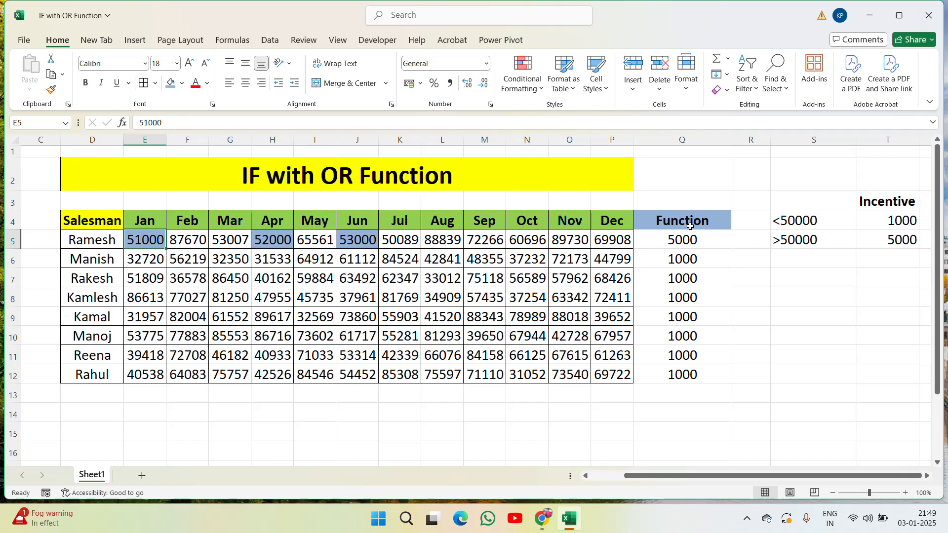
- Undo the three sales changes in the first salesman's row (J5, H5 and E5)
key(ctrl+z)
key(ctrl+z)
key(ctrl+z)
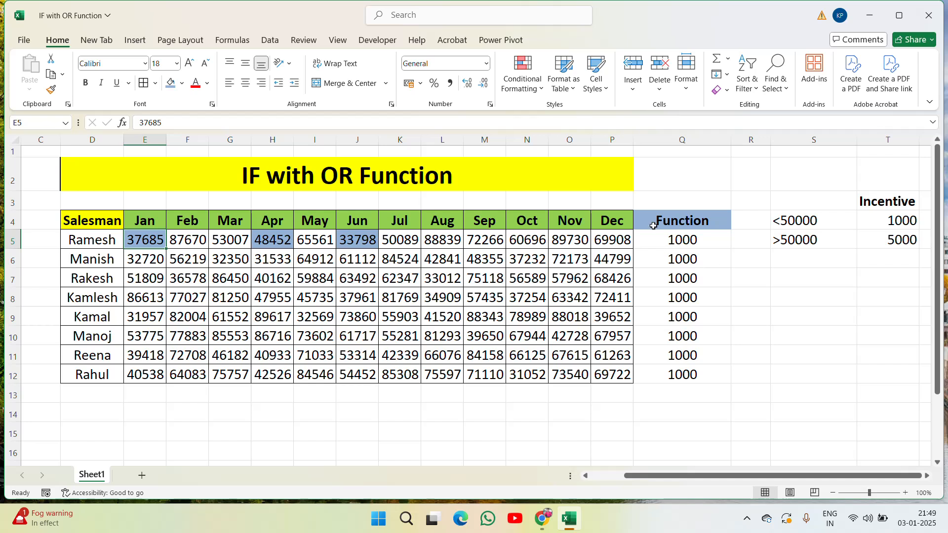
- Set the second salesman's Jan, Mar and Apr sales (E6, G6 and H6) to 54000, 52000 and 59000
ctrl+click(134, 267)
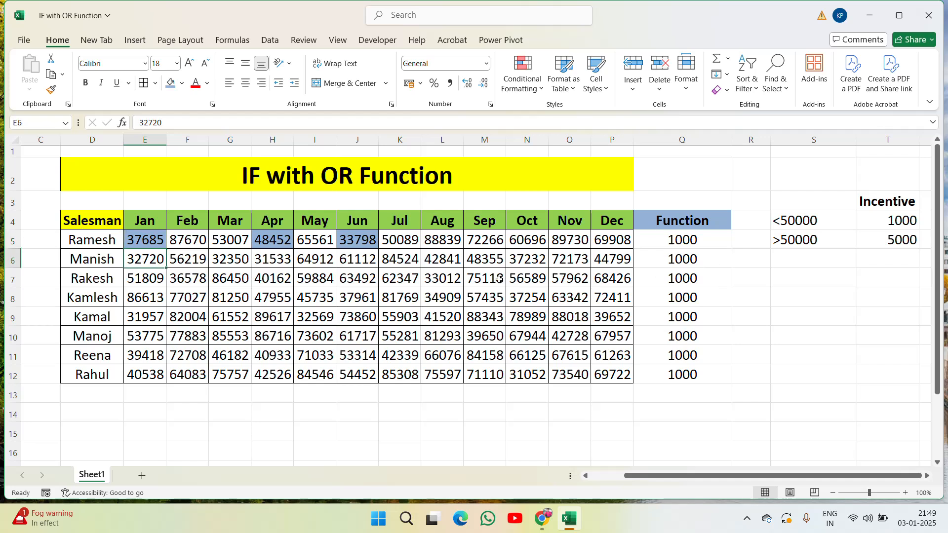
text(54)
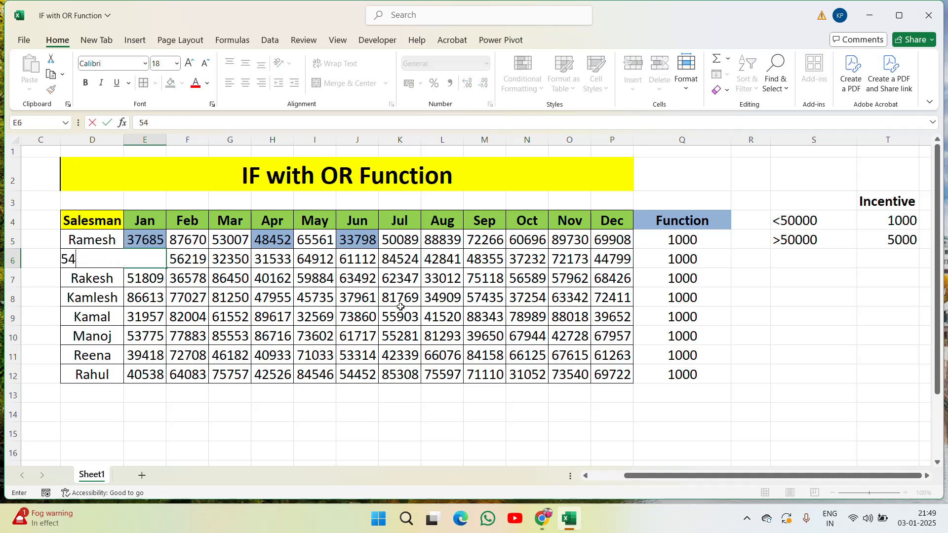
text(000)
key(Tab)
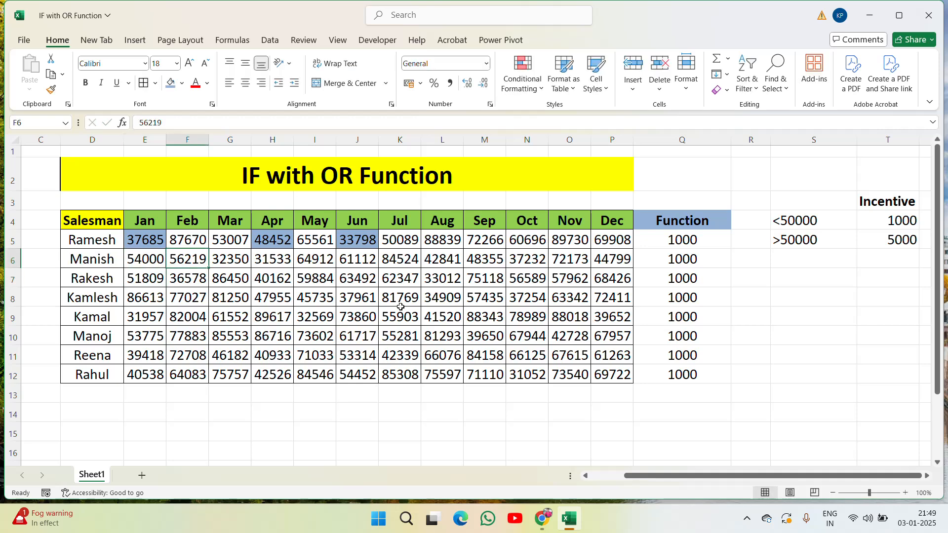
key(Tab)
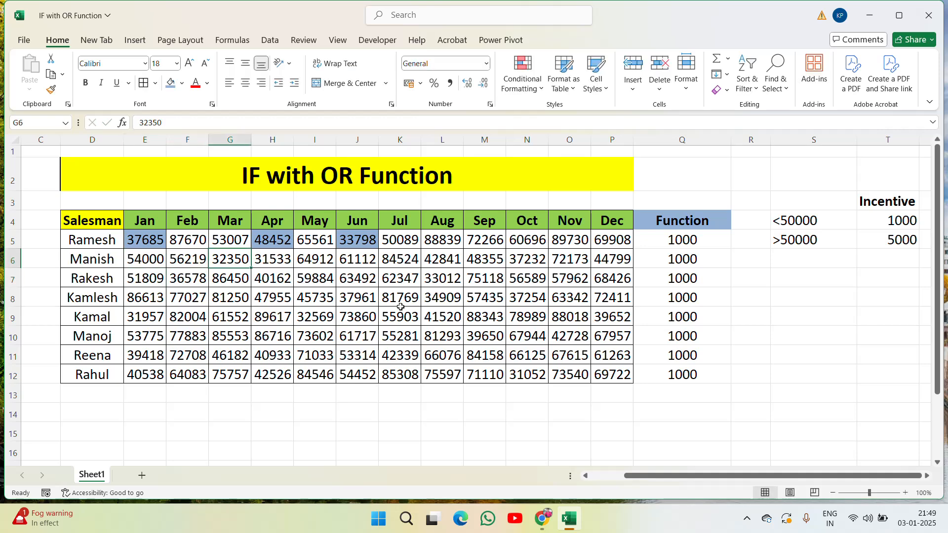
text(52000)
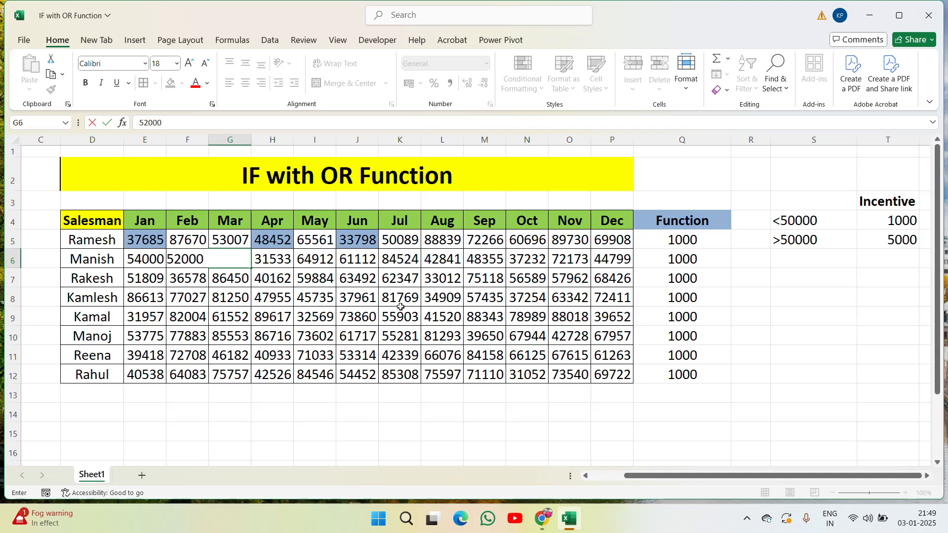
key(ctrl+Return)
key(Tab)
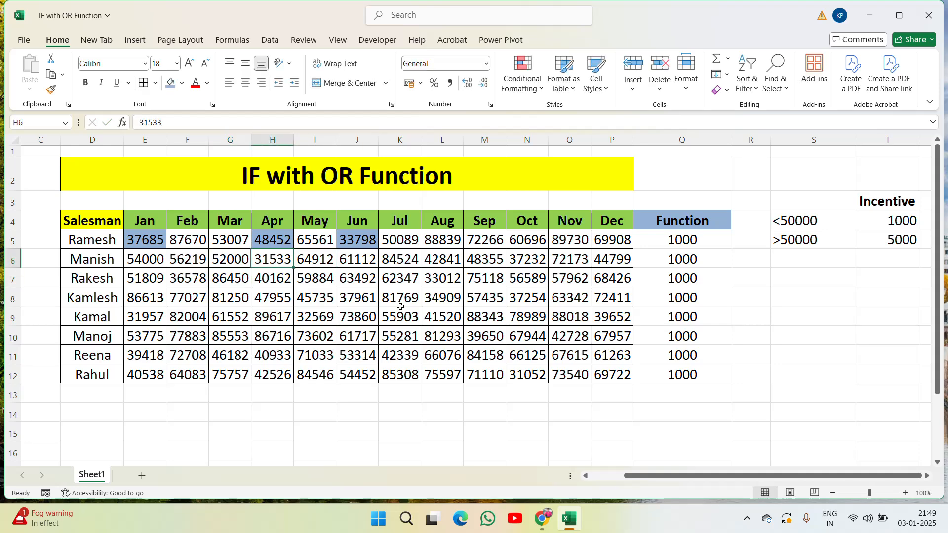
text(48)
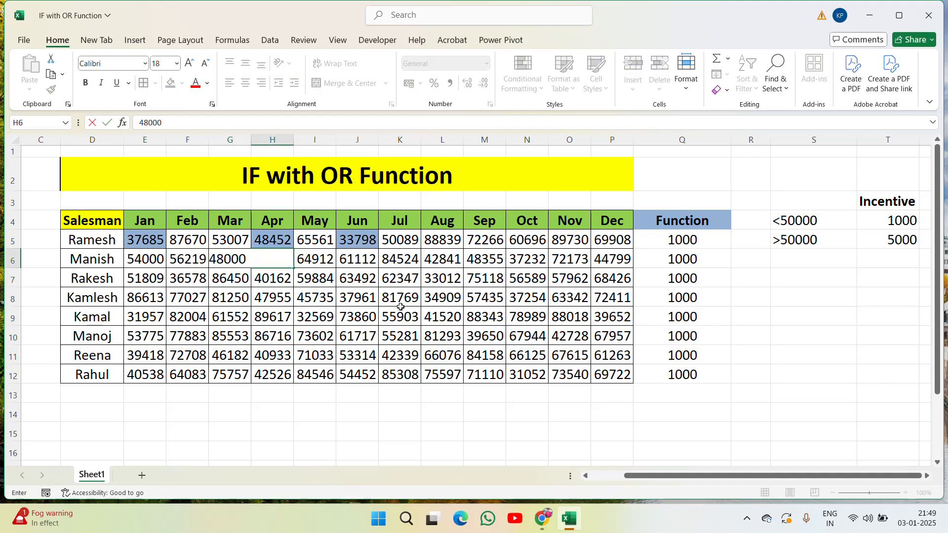
text(000)
key(Escape)
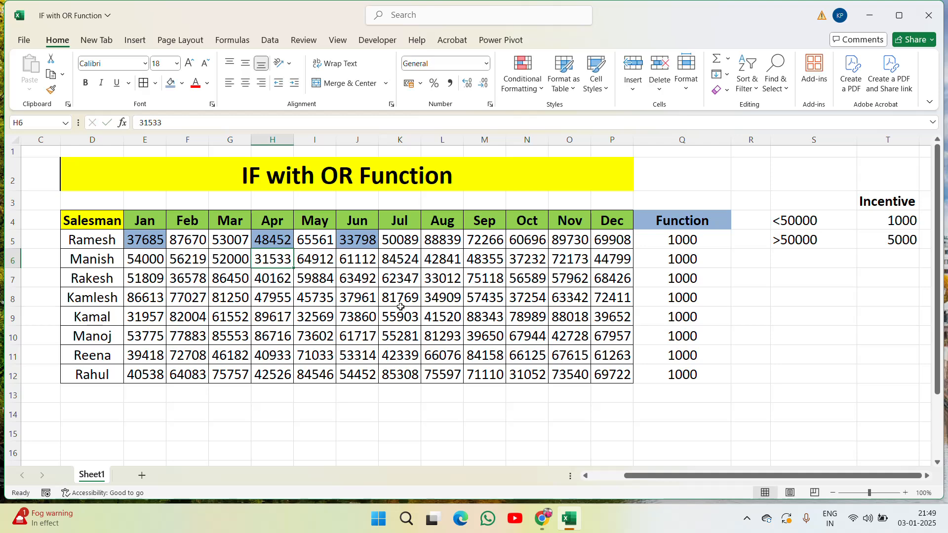
text(59000)
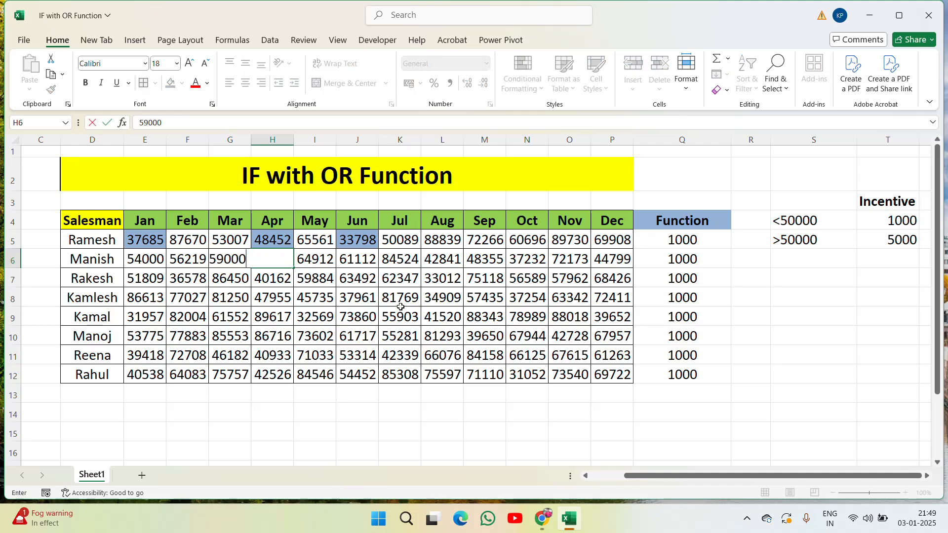
key(Tab)
- Set the second salesman's Aug, Sep and Oct sales (L6, M6 and N6) to 56000, 58000 and 65000
key(Right)
key(Right)
key(Right)
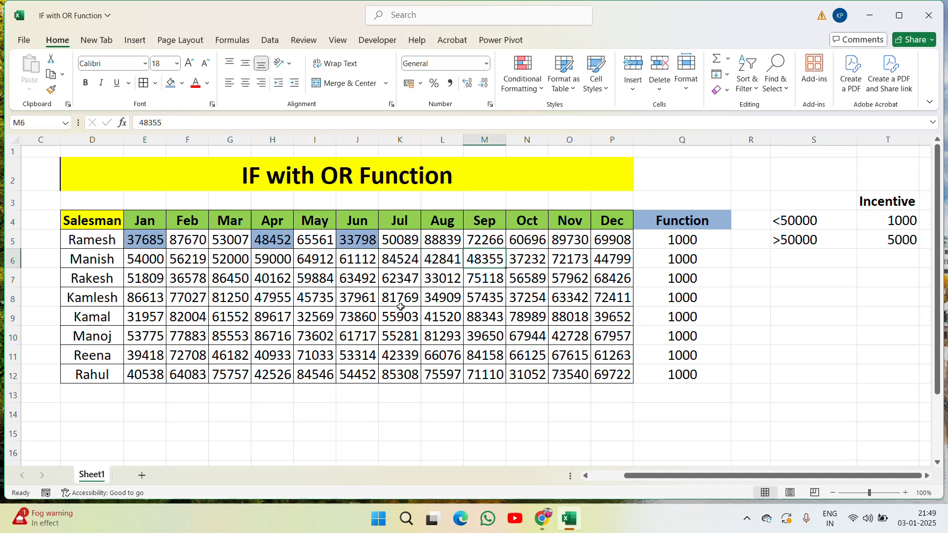
text(56000)
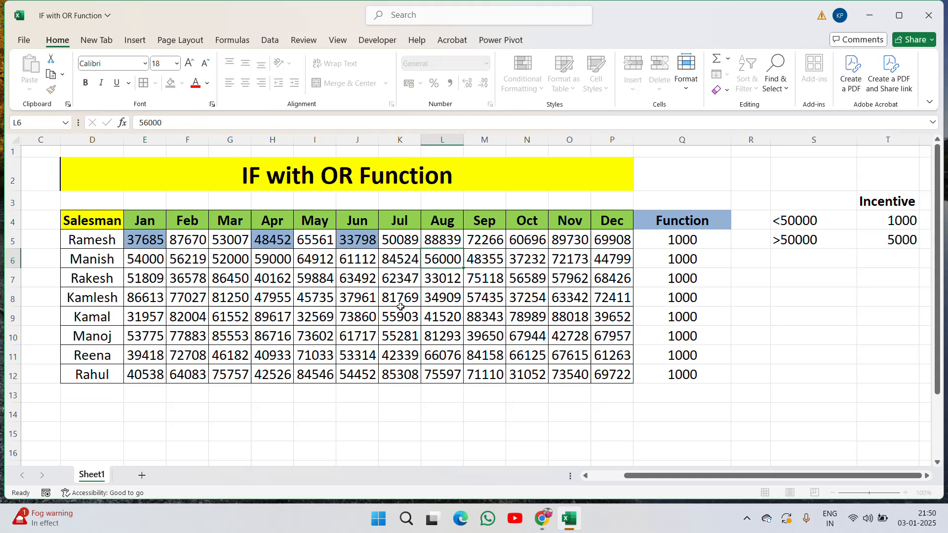
key(Return)
key(Up)
key(Right)
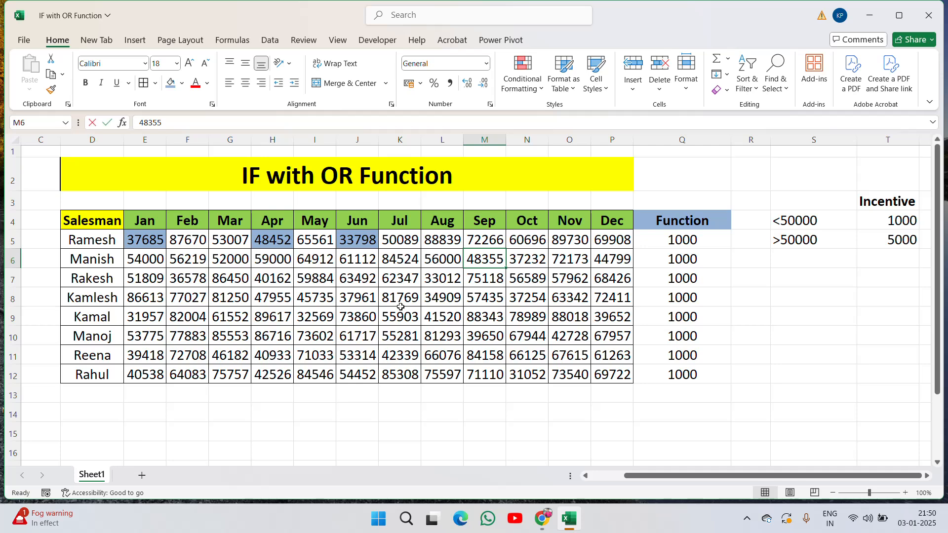
text(58000)
key(Return)
key(Up)
key(Right)
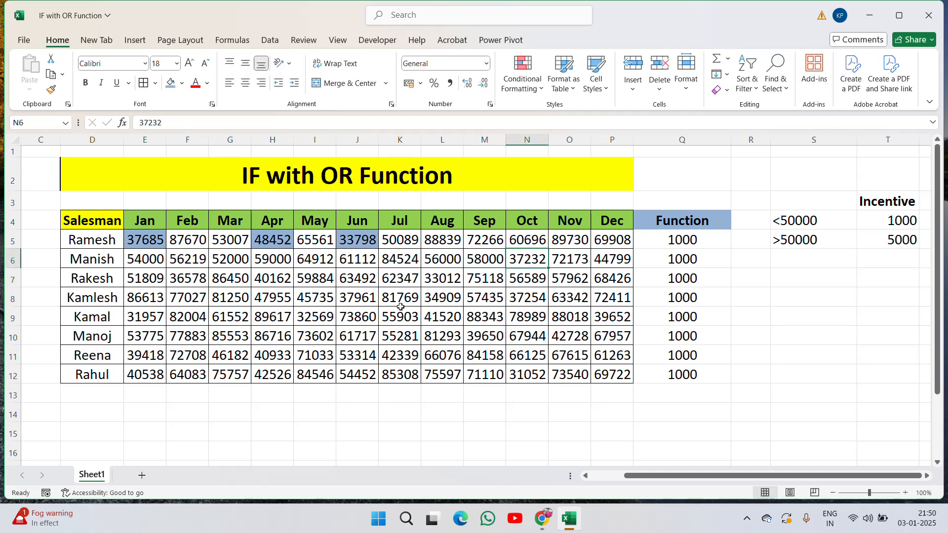
text(65000)
key(Return)
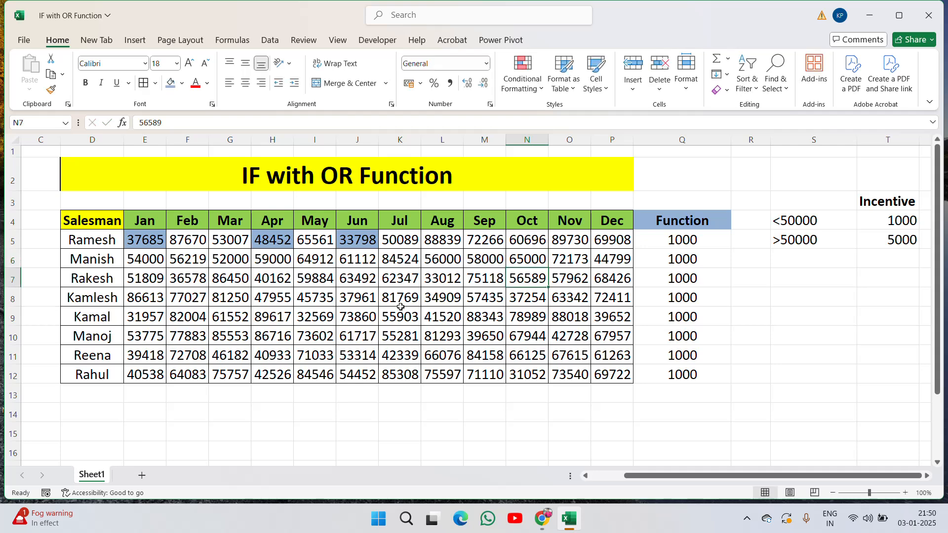
- Set the second salesman's Dec sales in P6 to 51000 and fill the incentive cell Q6 with blue
key(Up)
key(Right)
key(Right)
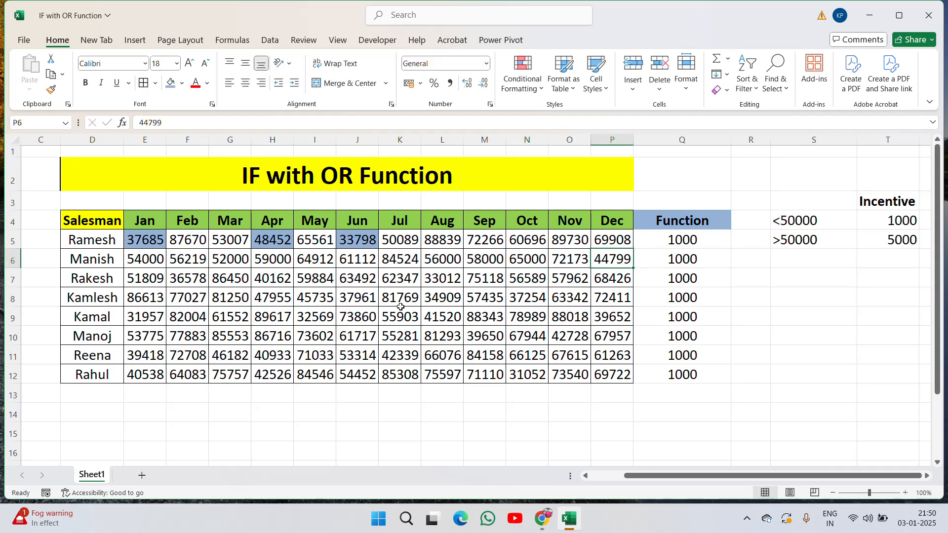
text(51000)
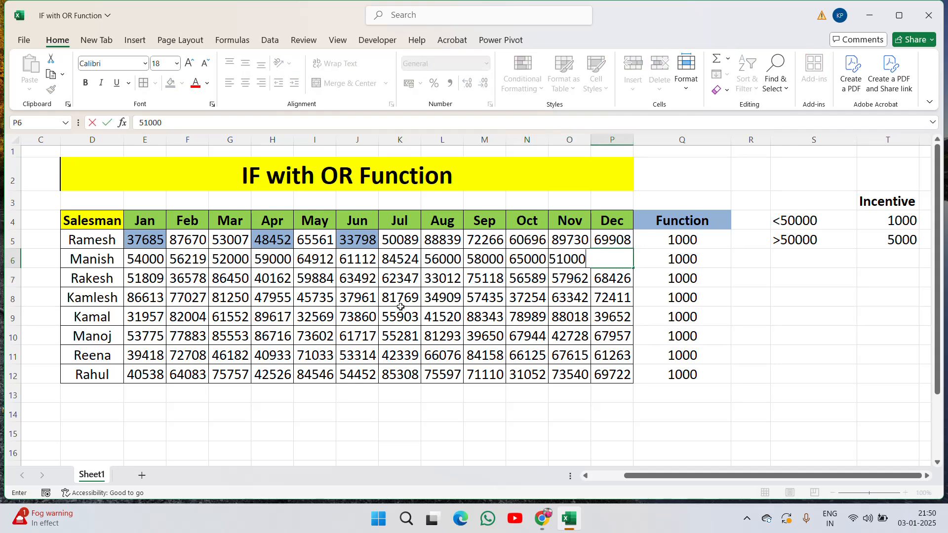
key(Return)
key(Up)
key(Right)
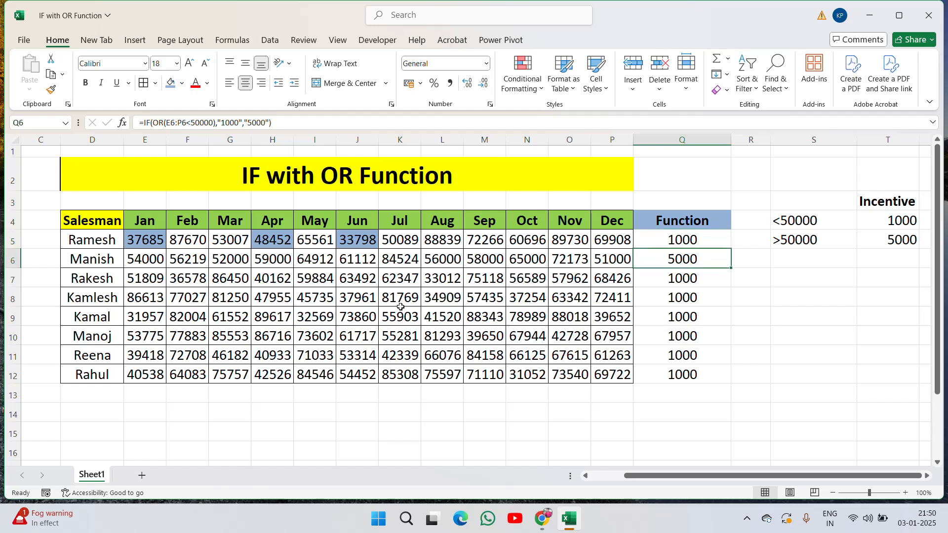
click(170, 82)
- Review the second salesman's monthly sales across row 6 and the incentive formula in Q6
click(364, 257)
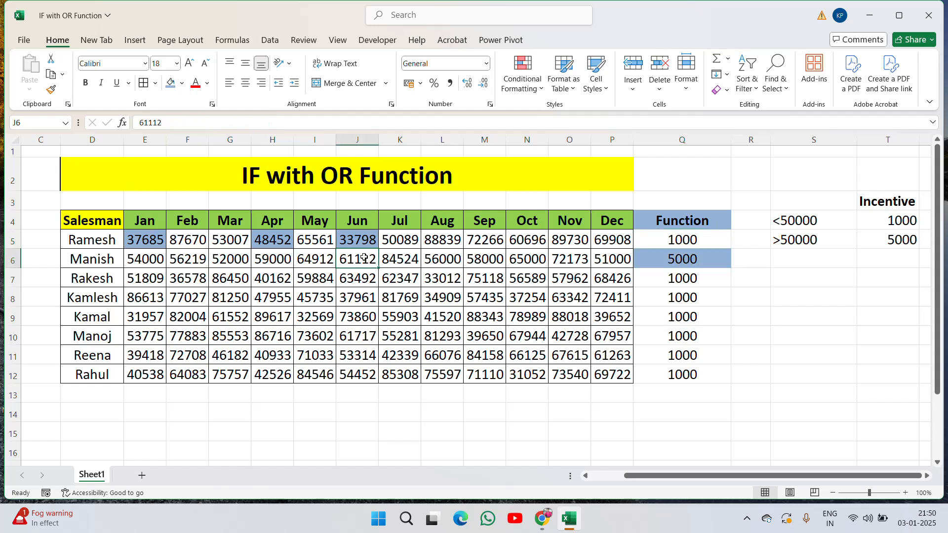
key(Left)
key(Left)
key(Left)
key(Left)
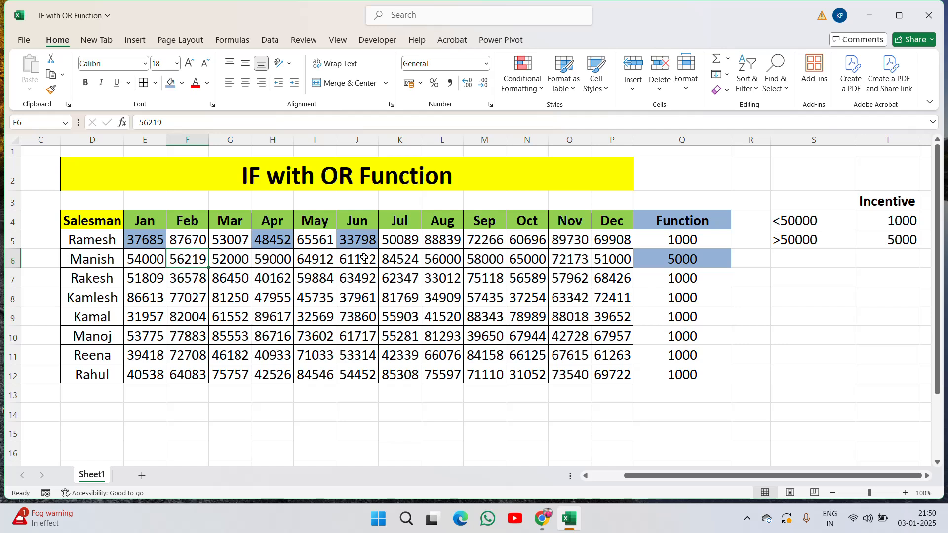
key(Right)
key(Right)
key(Right)
key(Right)
key(Right)
key(Right)
key(Right)
key(Right)
key(Right)
key(Right)
key(Right)
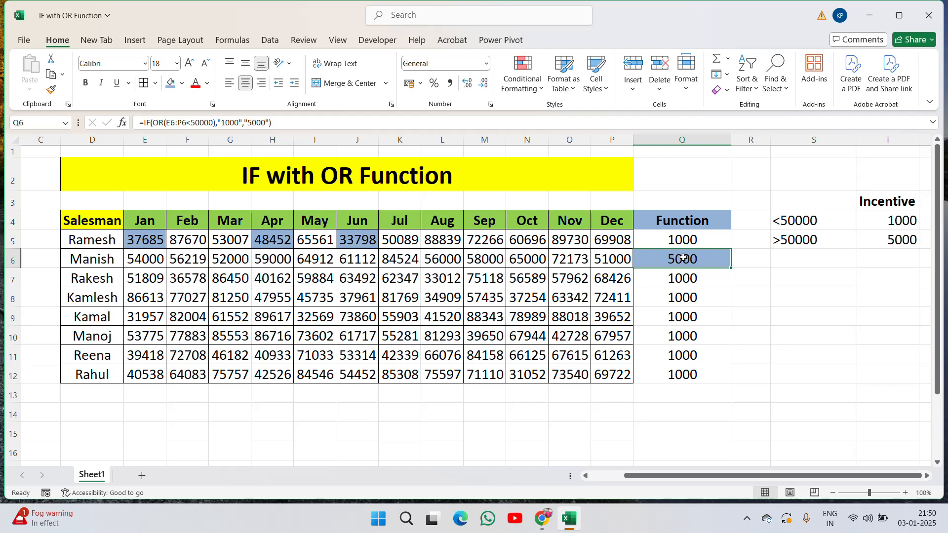
- Check the second salesman's sales from Jan to Nov (E6:O6) one by one against the >50000 criterion
click(161, 256)
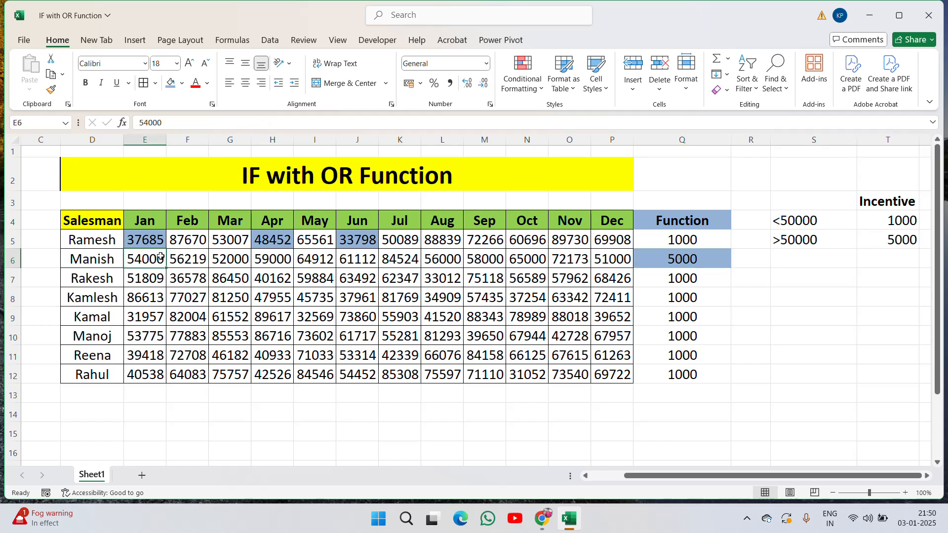
click(200, 257)
click(228, 259)
click(274, 258)
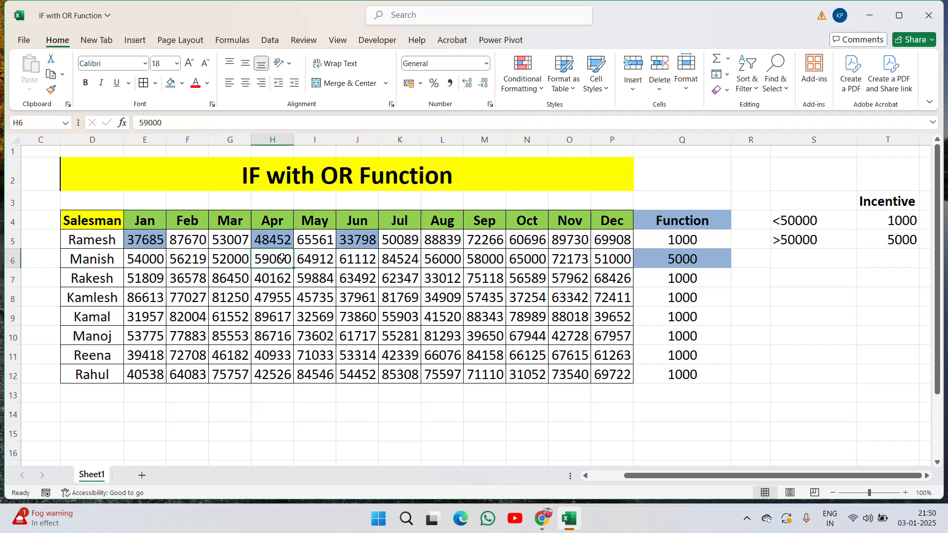
click(318, 259)
click(358, 259)
click(402, 258)
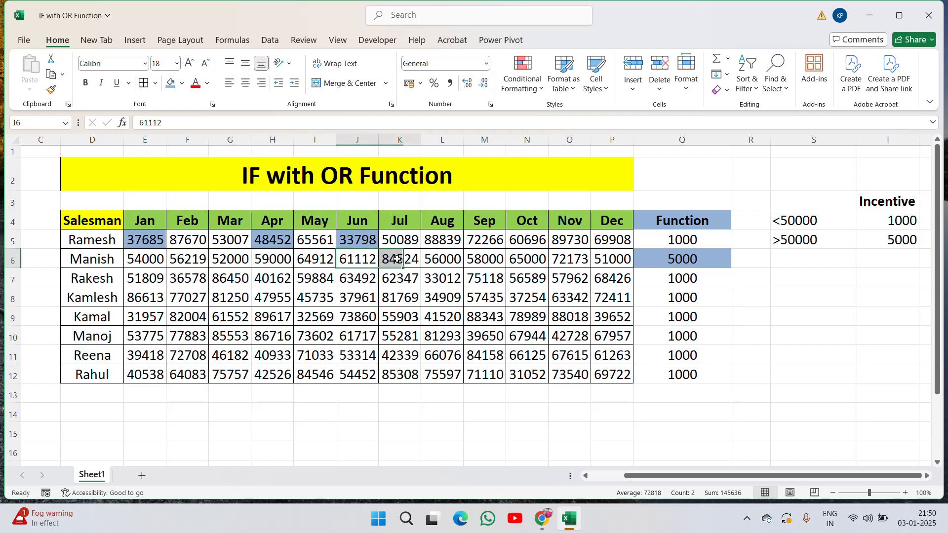
click(441, 258)
click(484, 259)
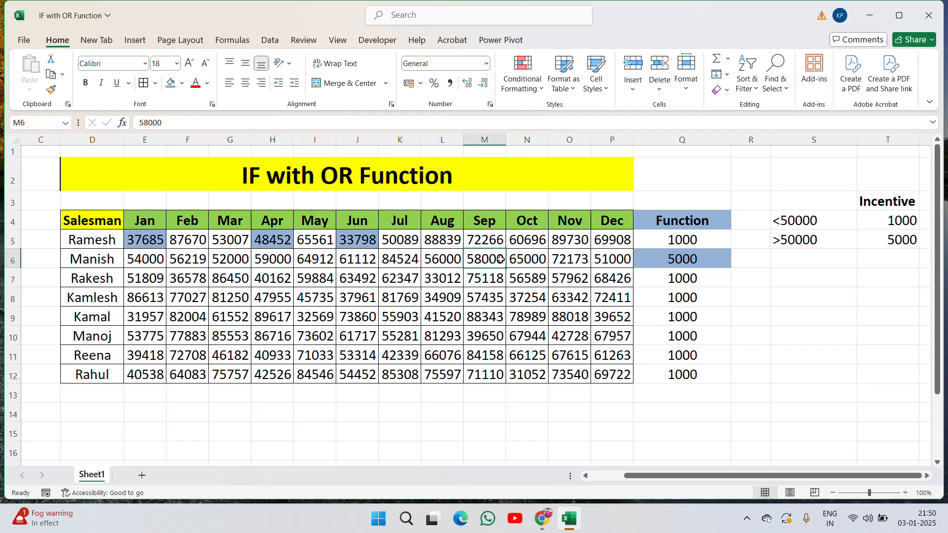
click(526, 259)
click(568, 259)
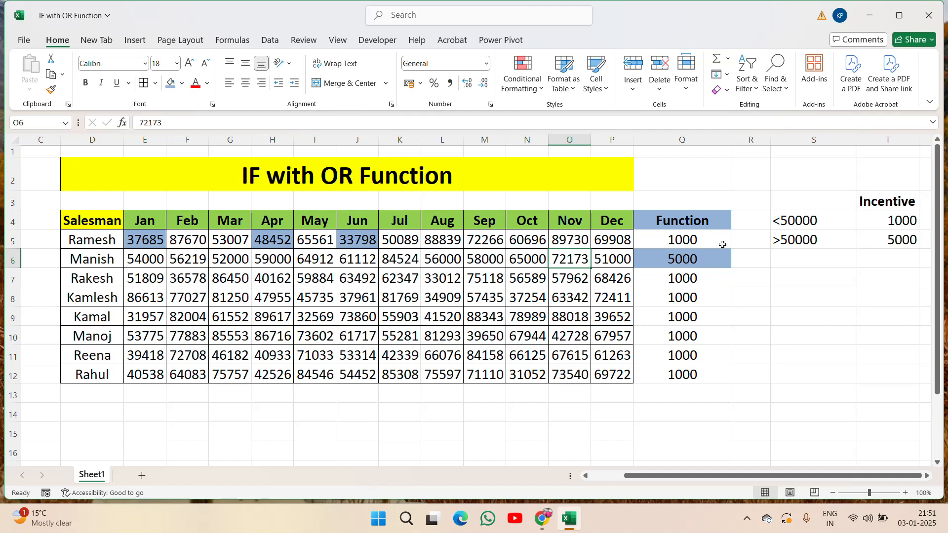
- Set the fourth salesman's Apr sales in H8 to 51000
click(144, 297)
click(273, 301)
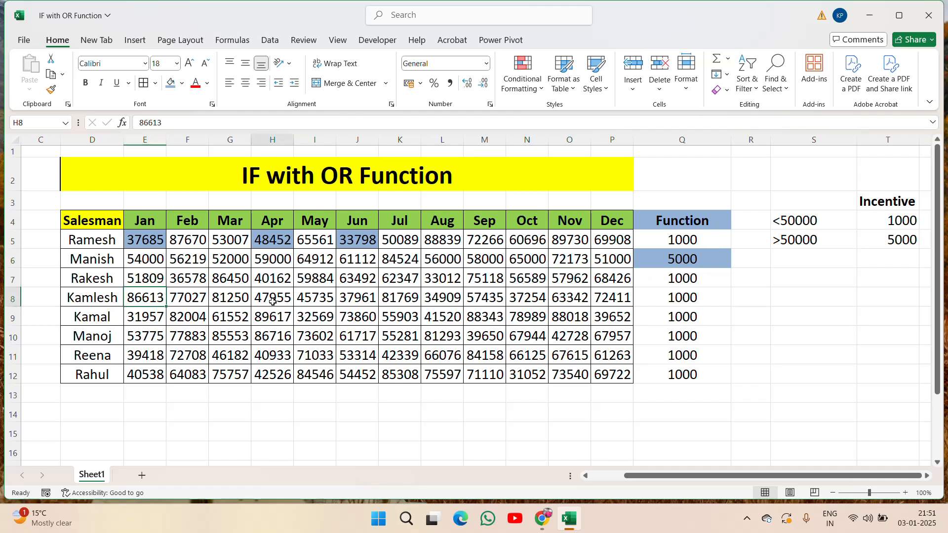
text(51000)
key(Return)
key(Up)
key(Up)
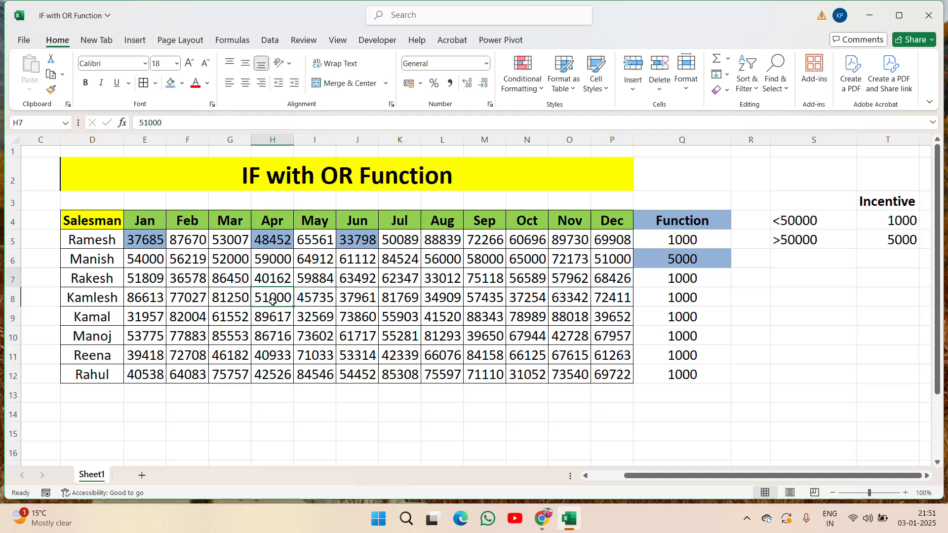
- Set the fourth salesman's May sales in I8 to 59000
key(Right)
key(Down)
text(48000)
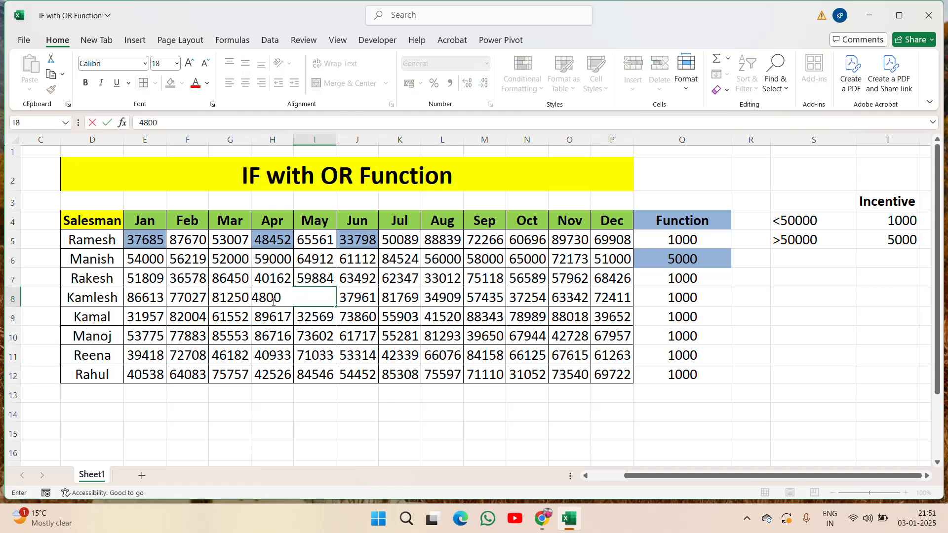
key(Return)
key(Up)
text(59000)
key(Return)
key(Up)
- Set the fourth salesman's Jun and Aug sales (J8 and L8) to 68000 and 85000
key(Right)
key(Right)
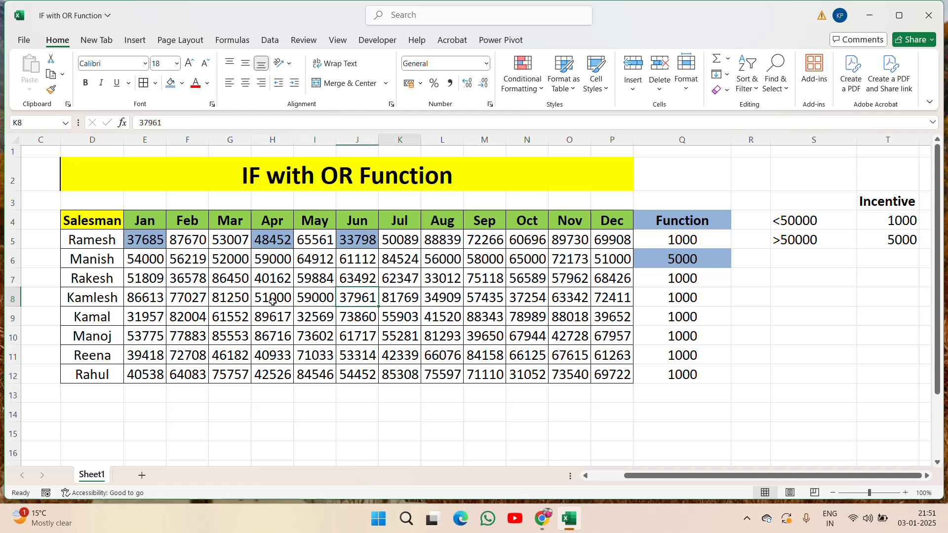
key(Left)
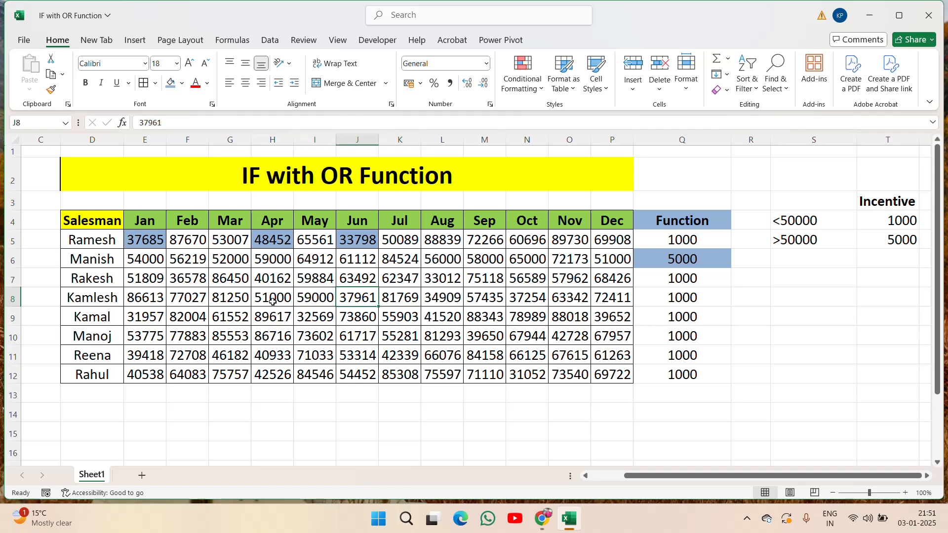
text(68000)
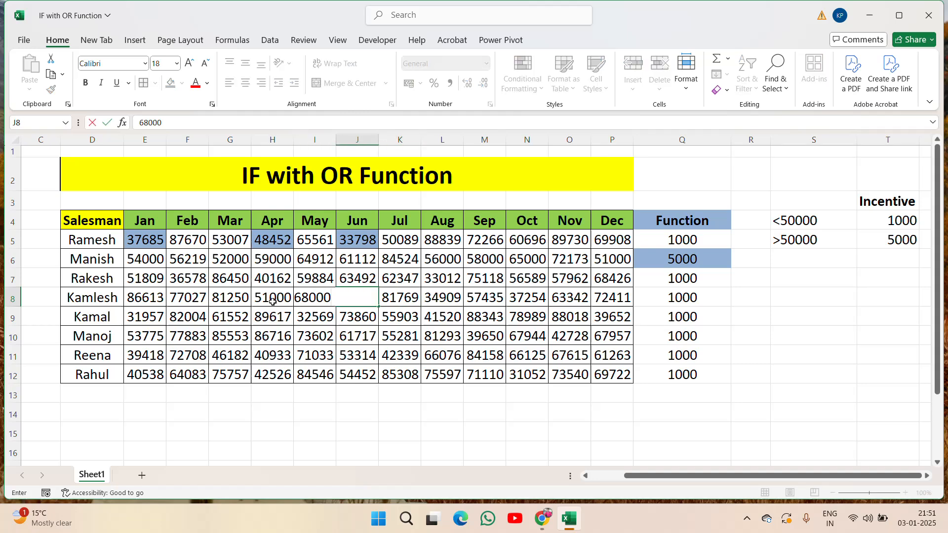
key(ctrl+Return)
key(Right)
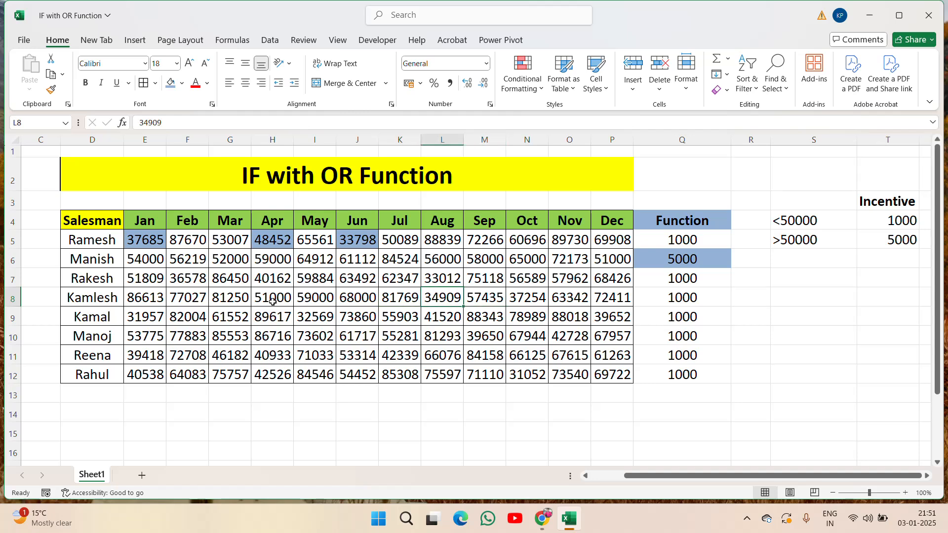
key(Escape)
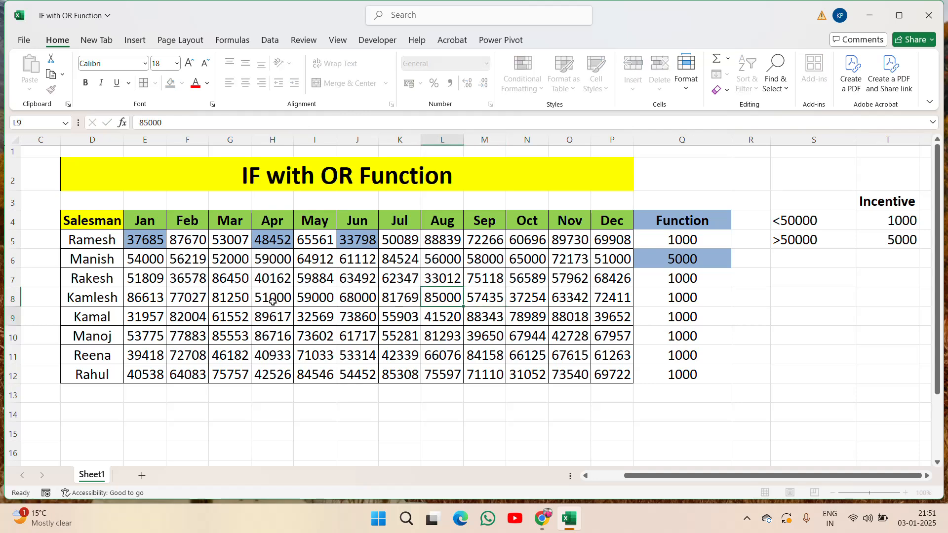
- Set the fourth salesman's Oct sales in N8 to 51000 and fill the incentive cell Q8 with blue
key(Right)
key(Right)
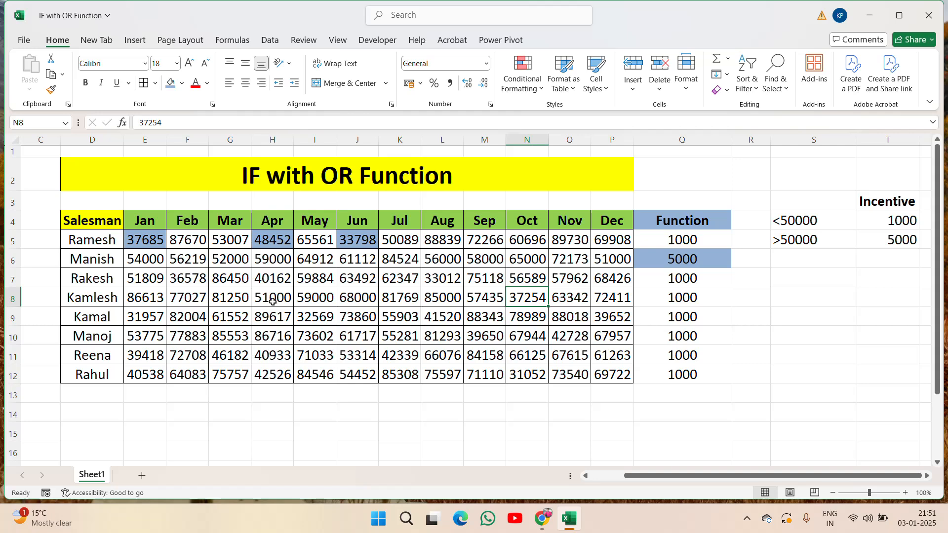
text(51000)
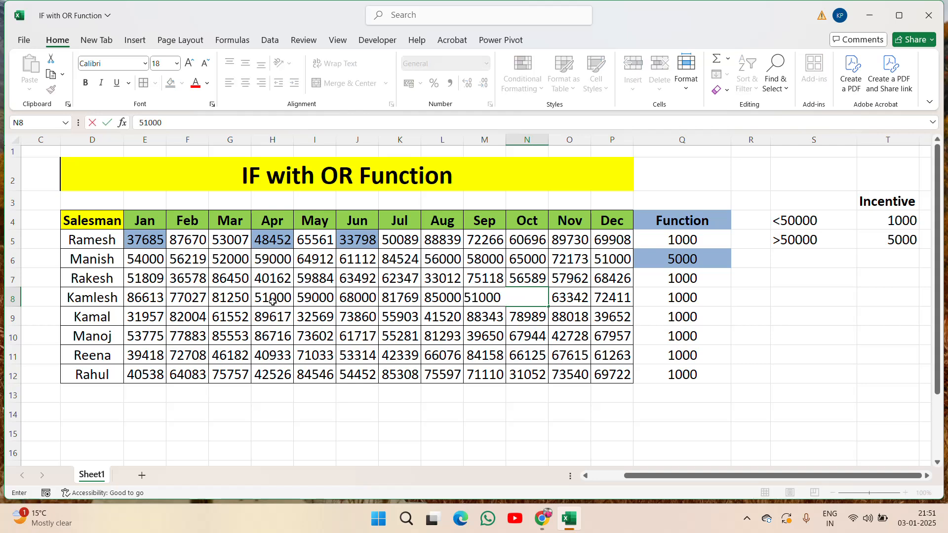
key(Return)
key(Right)
key(Right)
key(Right)
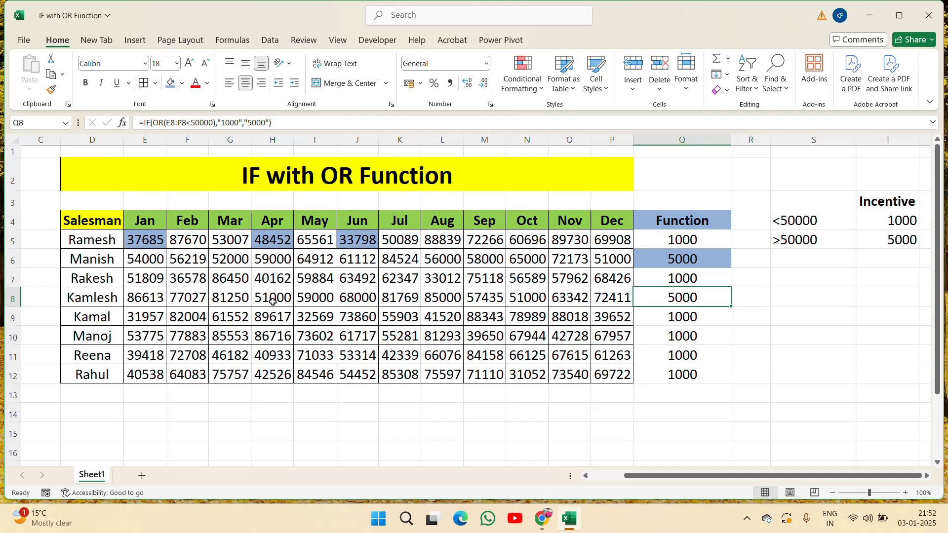
click(171, 83)
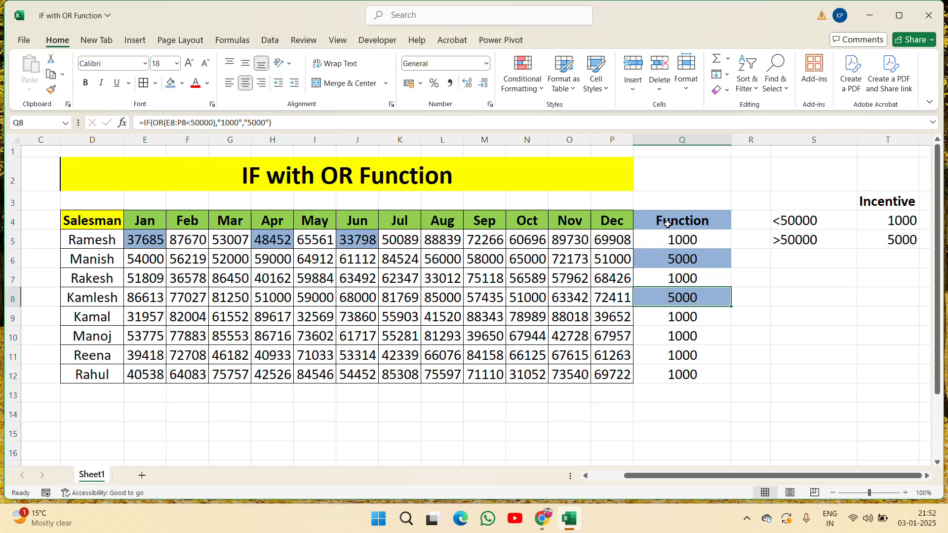
- Clear the incentive formulas of all salesmen in Q5:Q12
click(682, 238)
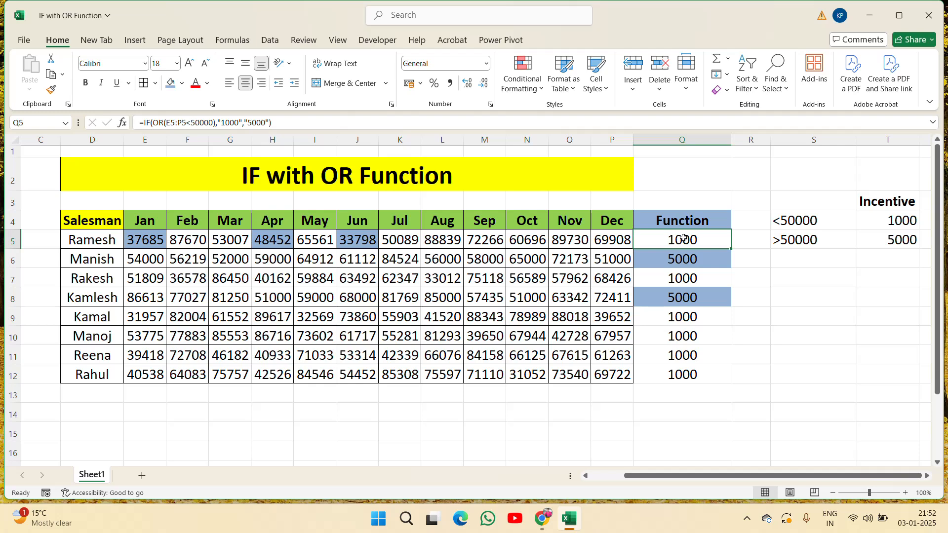
key(shift+Down)
key(shift+Down)
key(shift+Down)
key(shift+Down)
key(shift+Down)
key(shift+Down)
key(shift+Down)
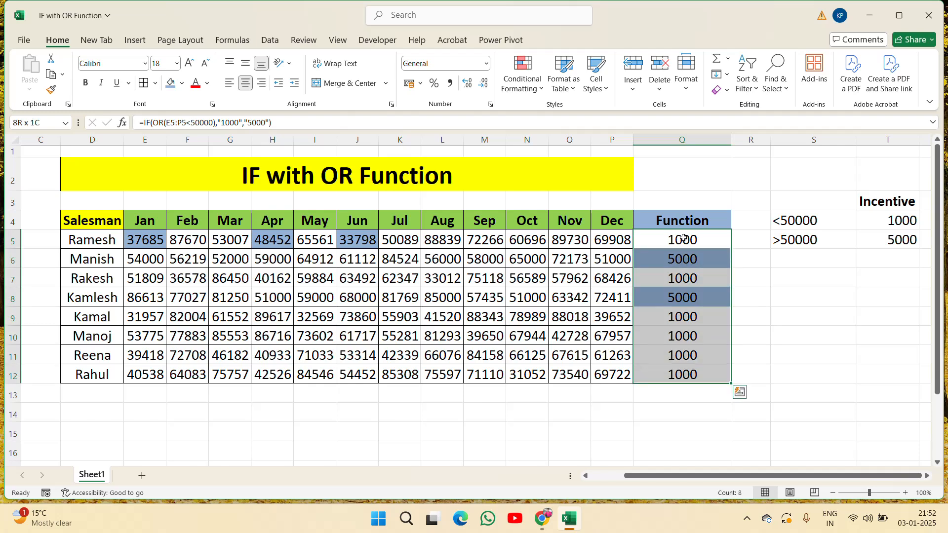
key(Delete)
key(shift+Up)
key(shift+Up)
key(shift+Up)
key(shift+Up)
key(shift+Up)
key(shift+Up)
key(shift+Up)
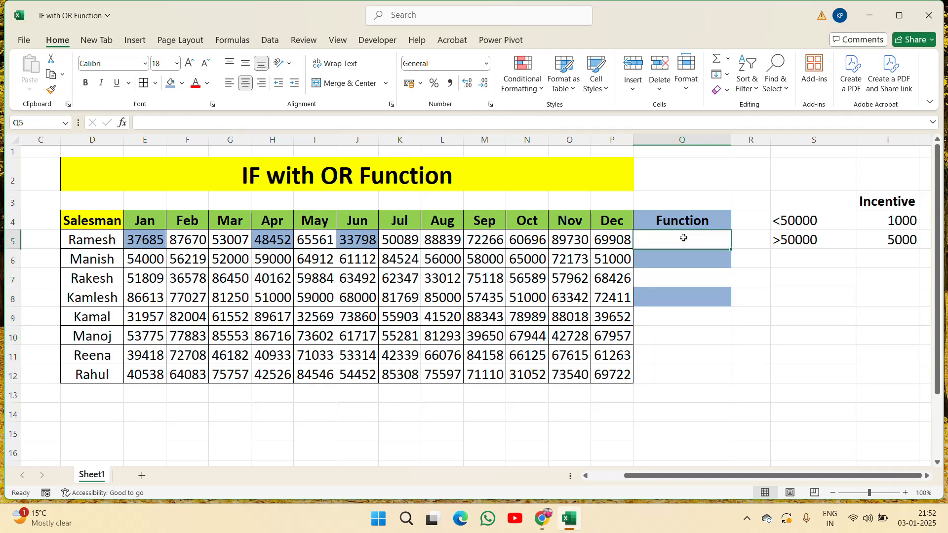
- Enter the incentive formula =IF(OR(E5:P5<50000),"1000","5000") in Q5 for the first salesman
text(=IF()
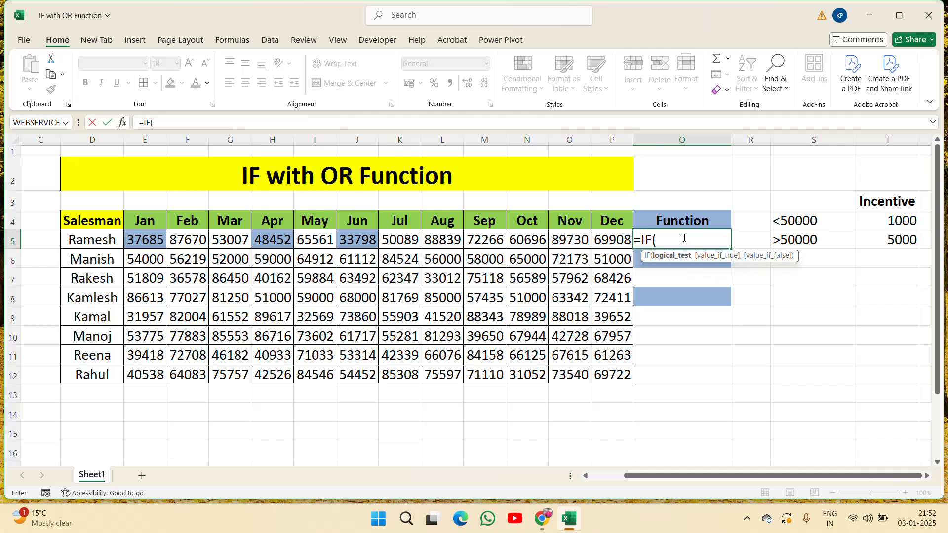
text(OR()
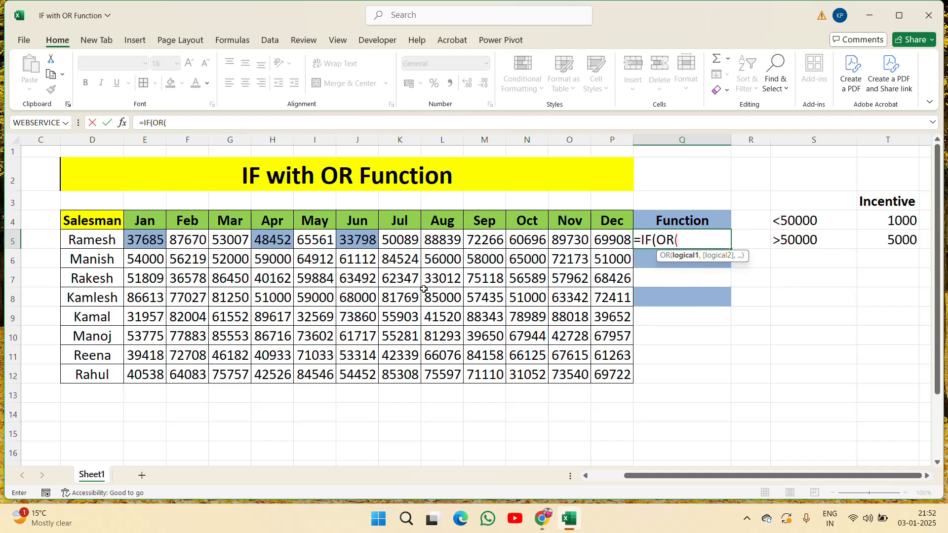
drag(139, 245, 627, 245)
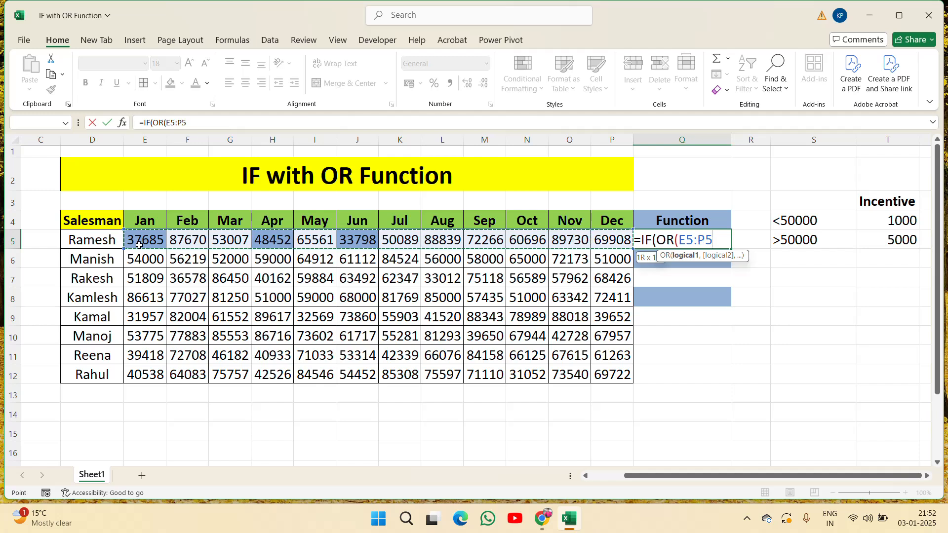
text(<)
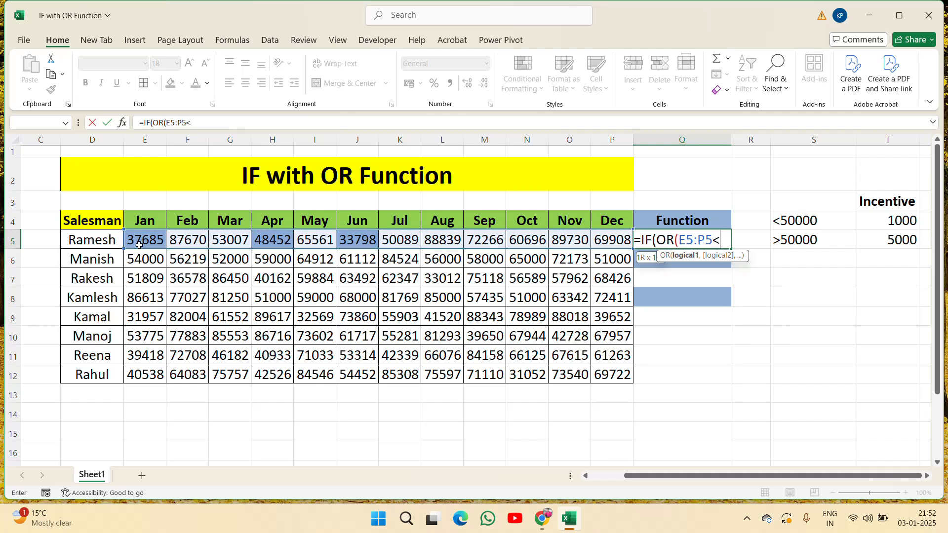
text(50000)
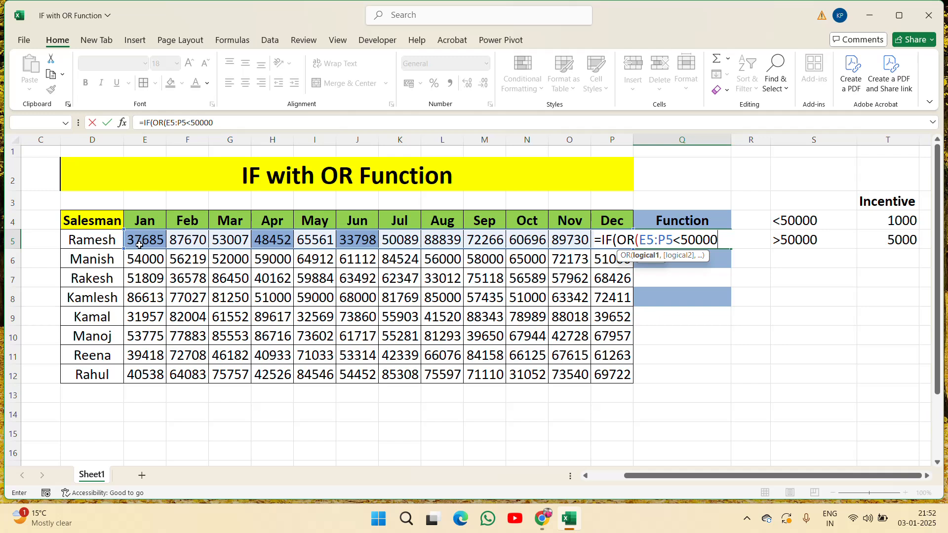
text(),)
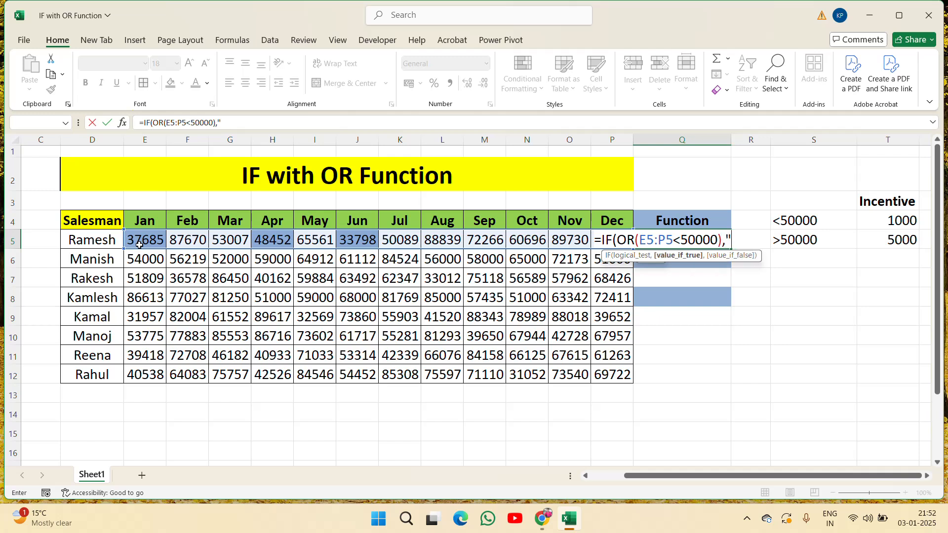
text("1000","5000)
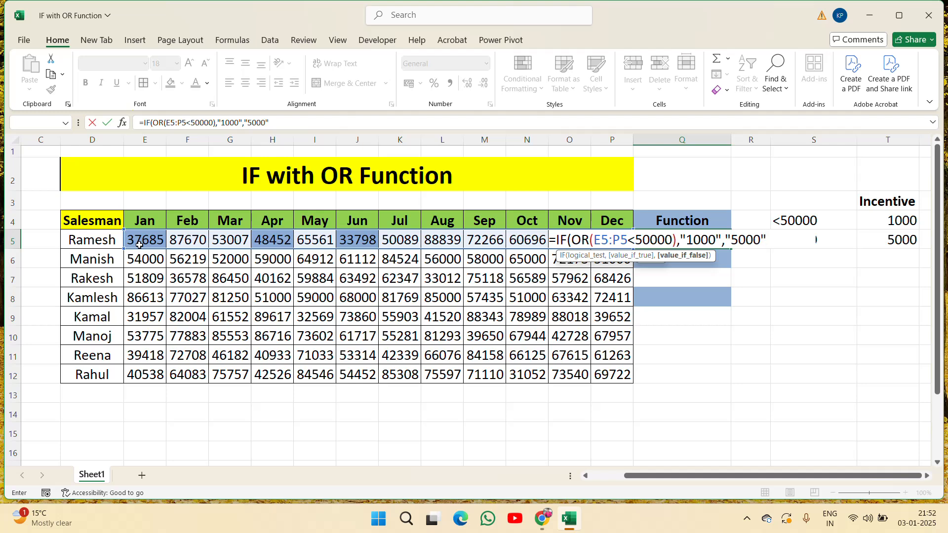
text("))
key(Return)
key(Up)
- Copy the incentive formula from Q5 down to Q12 for all salesmen
key(ctrl+c)
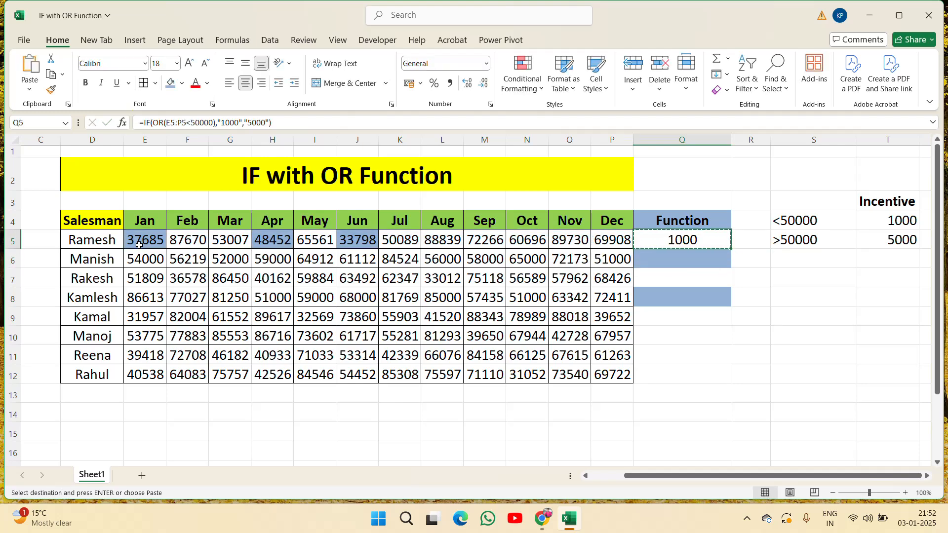
key(shift+Down)
key(shift+Down)
key(shift+Down)
key(shift+Down)
key(shift+Down)
key(shift+Down)
key(shift+Down)
key(ctrl+v)
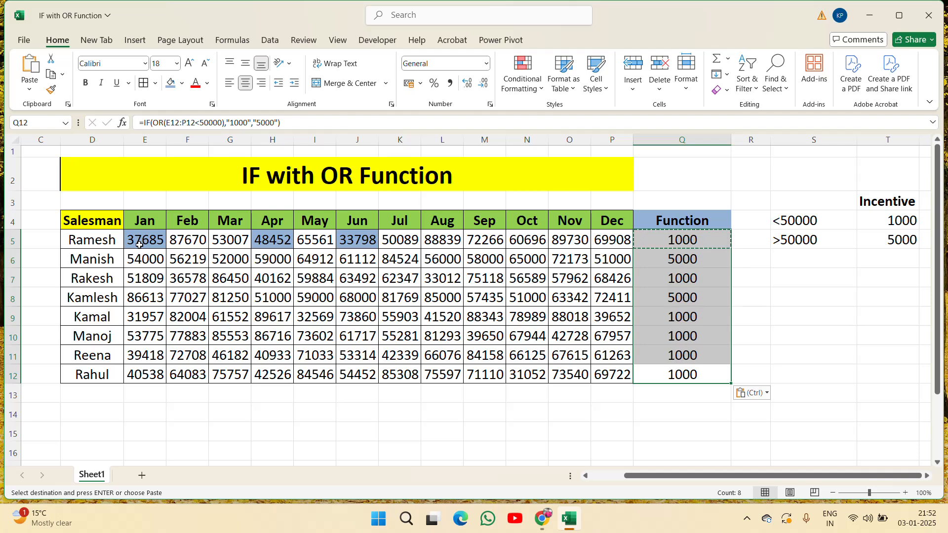
key(Escape)
key(Down)
key(Down)
key(Down)
key(Down)
key(Up)
key(Up)
key(Up)
key(shift+space)
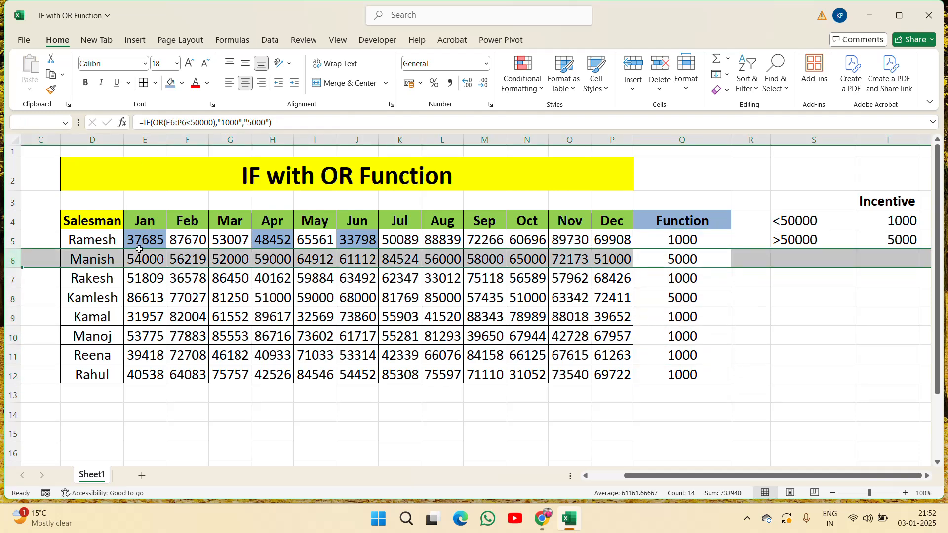
key(Left)
key(Down)
key(Down)
key(Right)
key(Up)
key(Up)
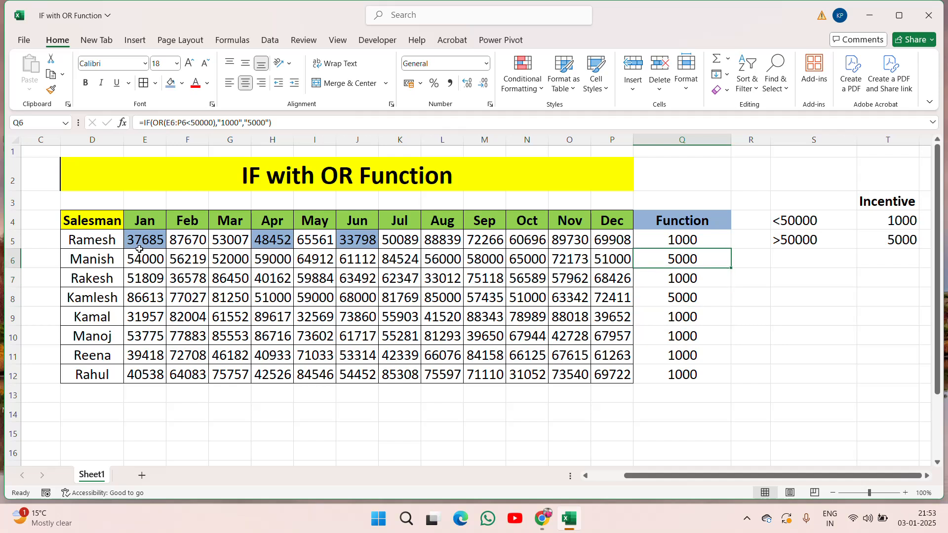
- Fill the second salesman's whole row, D6:Q6, with blue
key(ctrl+Left)
key(shift+Right)
key(shift+Right)
key(shift+Right)
key(shift+Right)
key(shift+Right)
key(shift+Right)
key(shift+Right)
key(shift+Right)
key(shift+Right)
key(shift+Right)
key(shift+Right)
key(shift+Right)
key(shift+Right)
key(shift+Right)
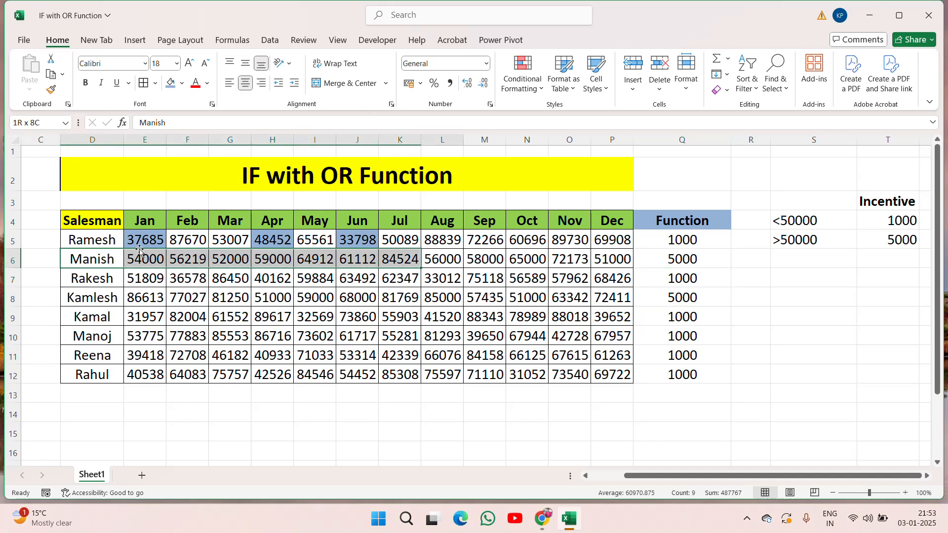
key(shift+Left)
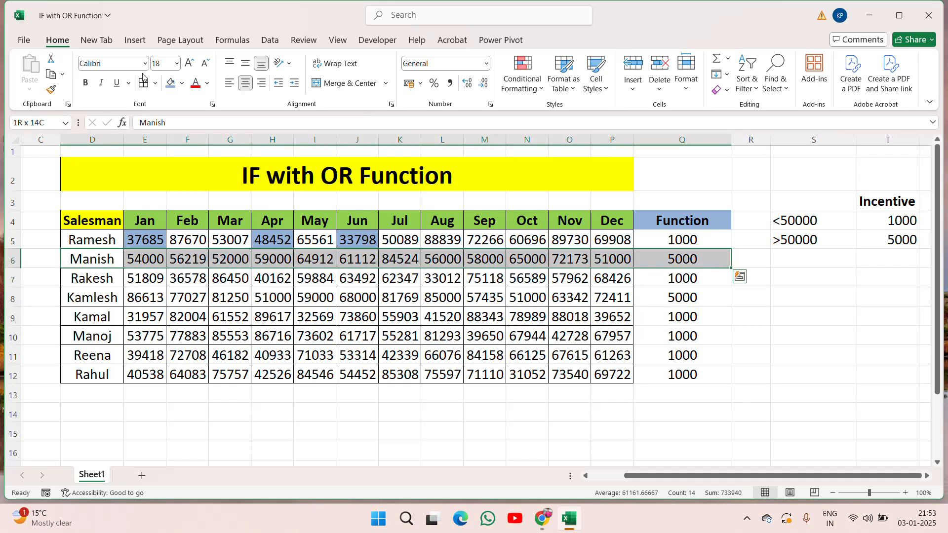
click(170, 83)
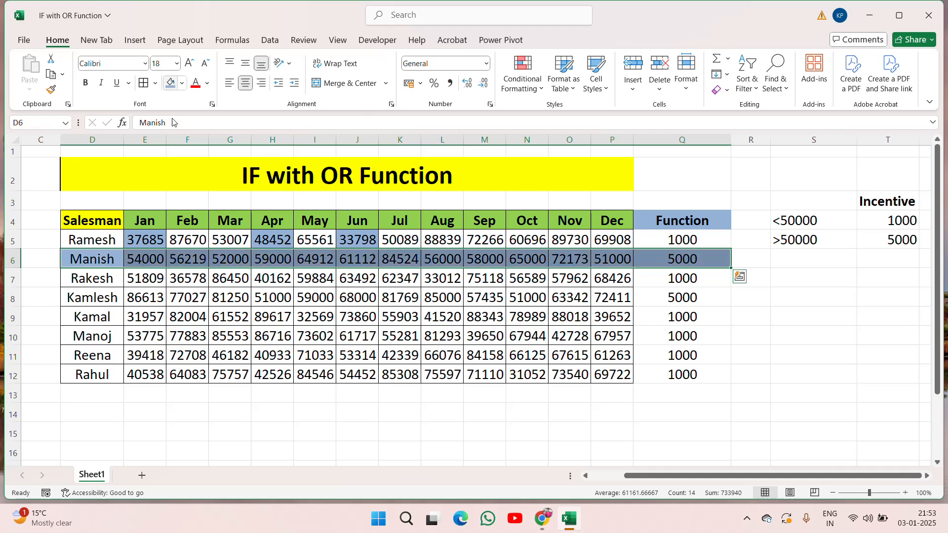
- Fill the fourth salesman's whole row, D8:Q8, with blue
click(696, 297)
key(Left)
key(Left)
key(Left)
key(Left)
key(Left)
key(Left)
key(Left)
key(Left)
key(Left)
key(Left)
key(Left)
key(Left)
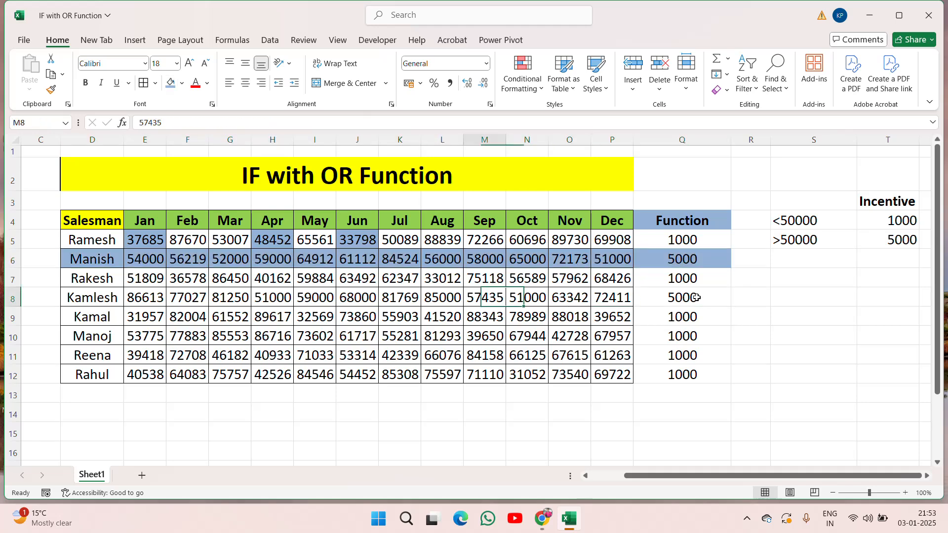
key(Left)
key(shift+Right)
key(shift+Right)
key(shift+Right)
key(shift+Right)
key(shift+Right)
key(shift+Right)
key(shift+Right)
key(shift+Right)
key(shift+Right)
key(shift+Right)
key(shift+Right)
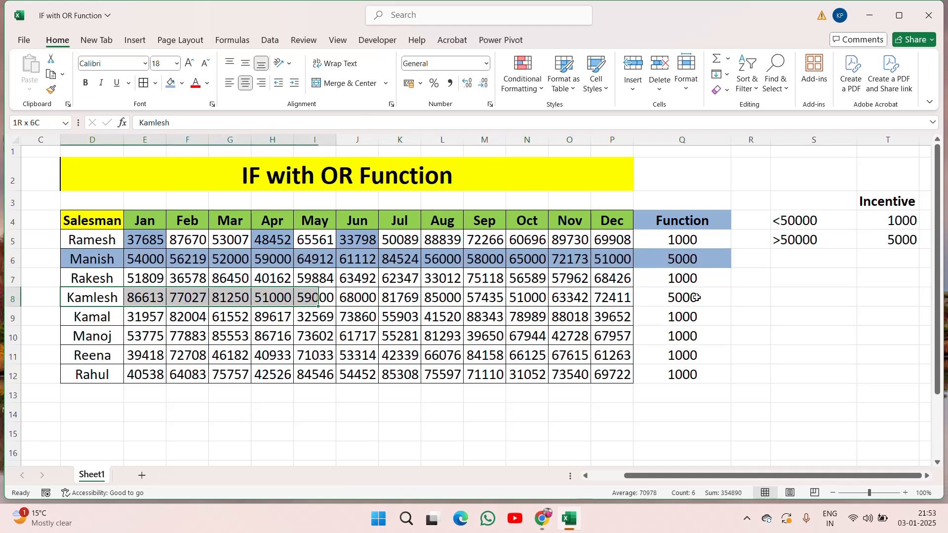
key(shift+Right)
key(shift+Right)
key(shift+Right)
key(shift+Left)
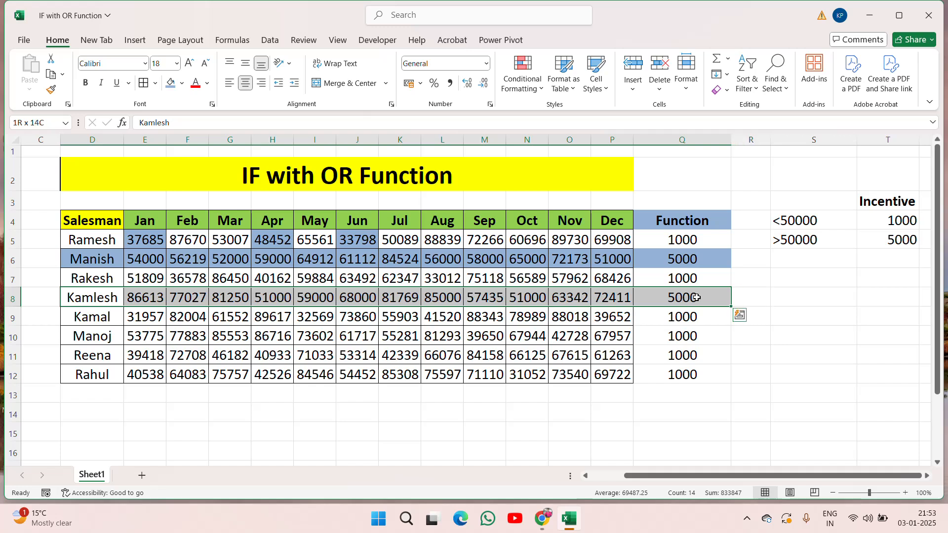
click(171, 87)
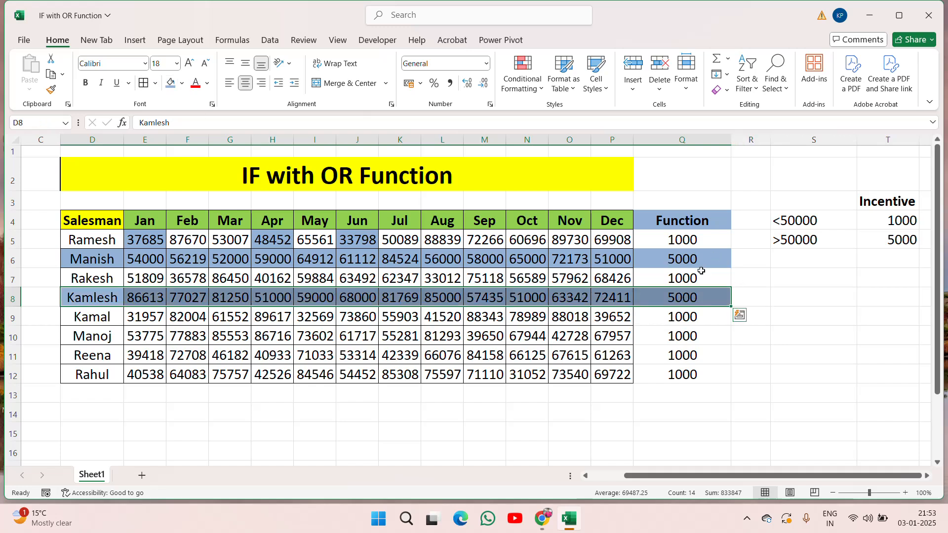
- Review the incentive formulas in Q5 and Q10 and the fourth salesman's late-year sales through to Q8
click(692, 244)
click(698, 331)
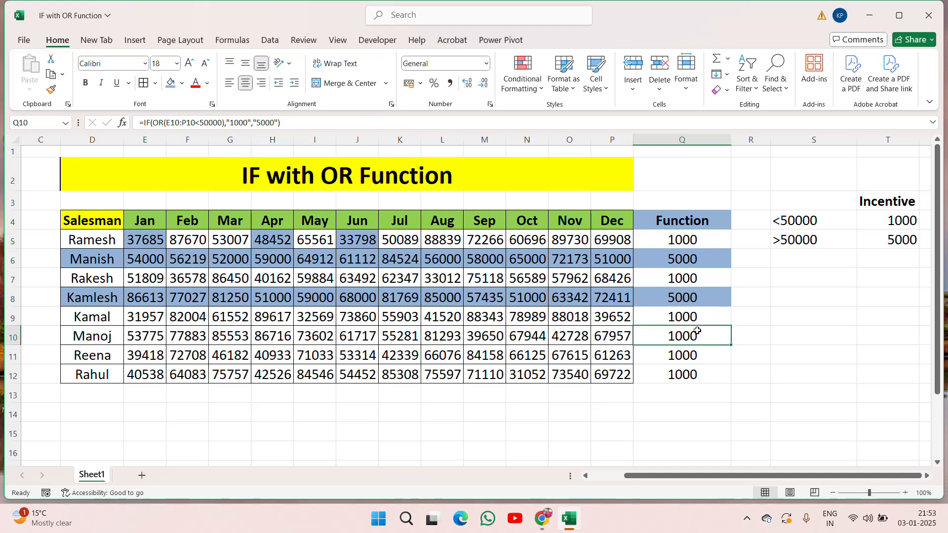
key(Left)
key(Left)
key(Left)
key(Left)
key(Up)
key(Up)
key(Right)
key(Right)
key(Right)
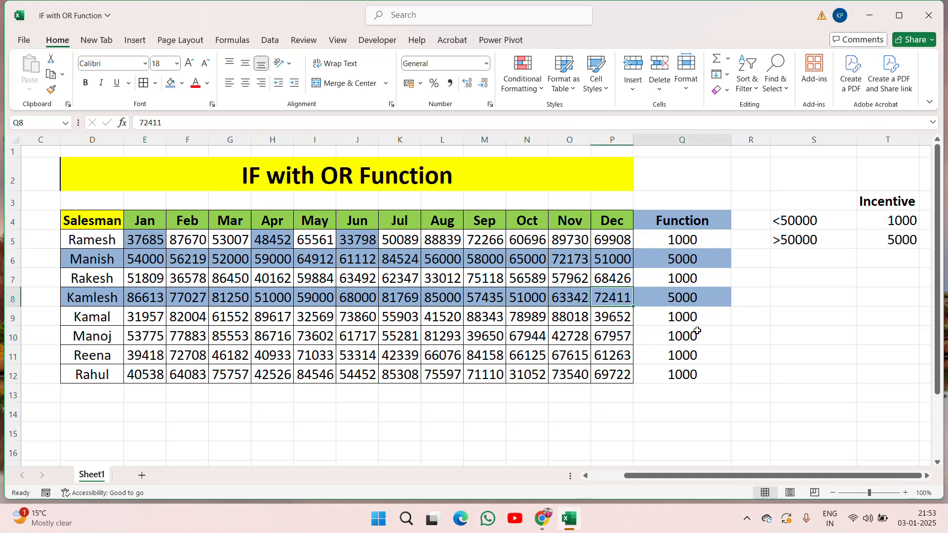
key(Right)
key(Right)
key(Right)
key(Right)
key(Right)
key(Right)
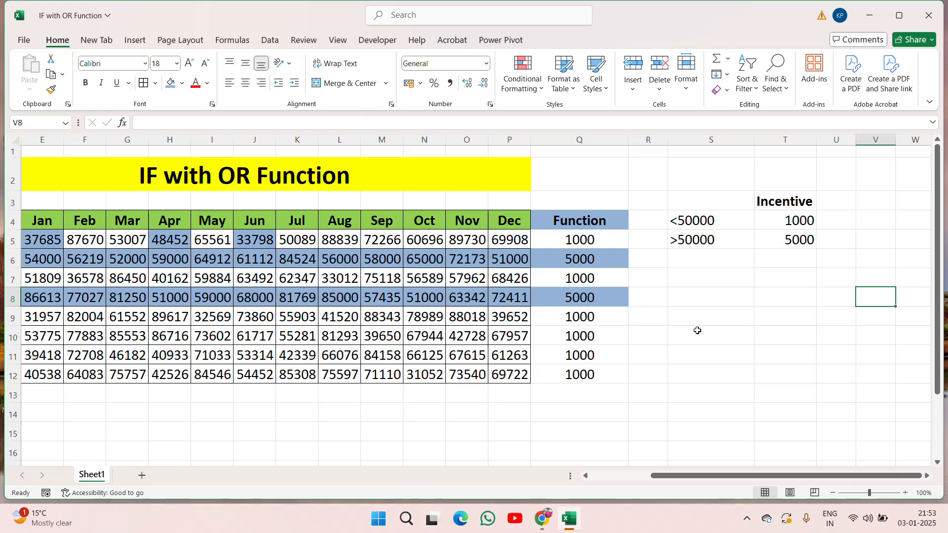
key(Left)
key(Left)
key(Left)
key(Left)
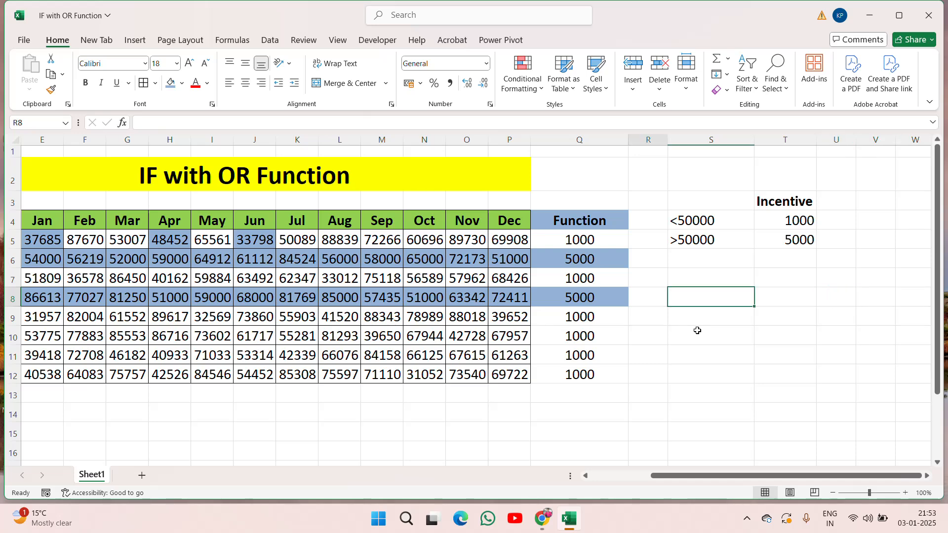
key(Left)
key(Left)
key(Left)
key(Left)
key(Left)
key(Left)
key(Left)
key(Left)
key(Left)
key(Left)
key(Left)
key(Left)
key(Left)
key(Left)
key(Up)
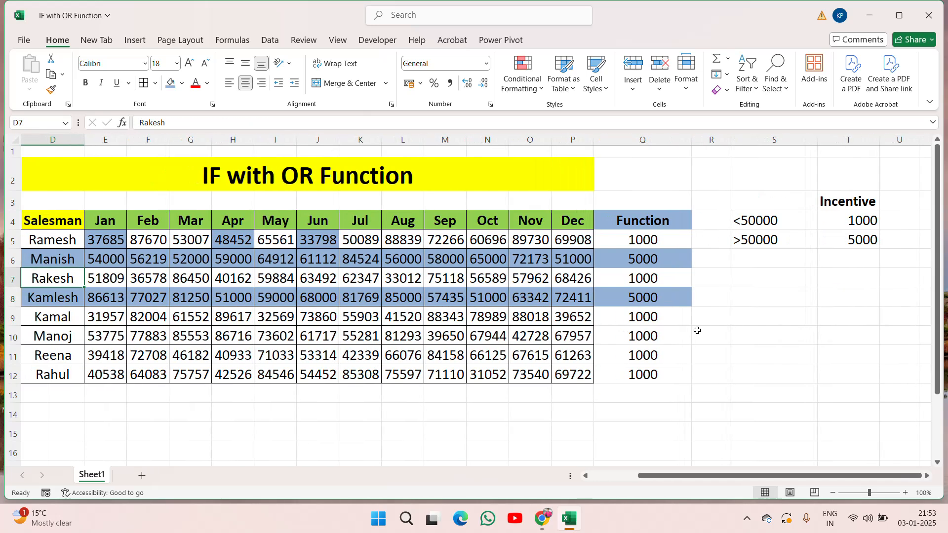
- Review the first salesman's monthly sales across row 5, including January to August, through to the incentive criteria beside the table
key(Right)
key(Right)
key(Up)
key(Up)
key(Right)
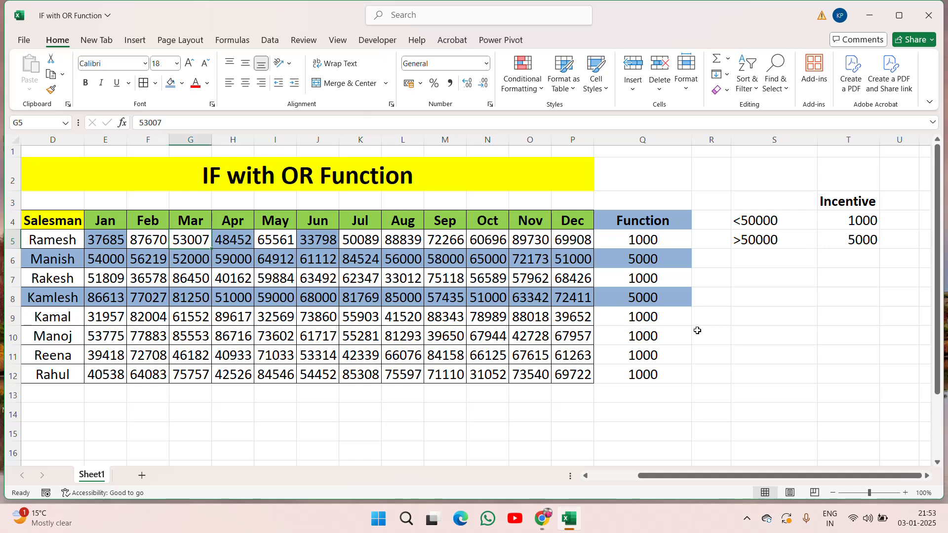
key(Right)
key(Right)
key(Right)
key(Right)
key(Right)
key(Right)
key(Right)
key(Left)
key(Left)
key(Left)
key(Left)
key(Left)
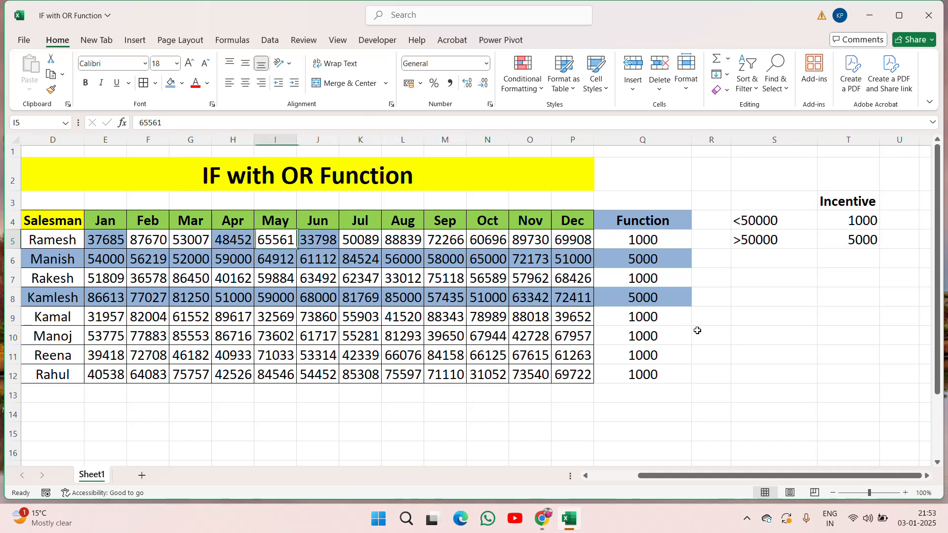
key(Left)
key(Left)
key(Left)
key(Left)
key(shift+Right)
key(shift+Right)
key(shift+Right)
key(shift+Right)
key(shift+Right)
key(shift+Right)
key(shift+Right)
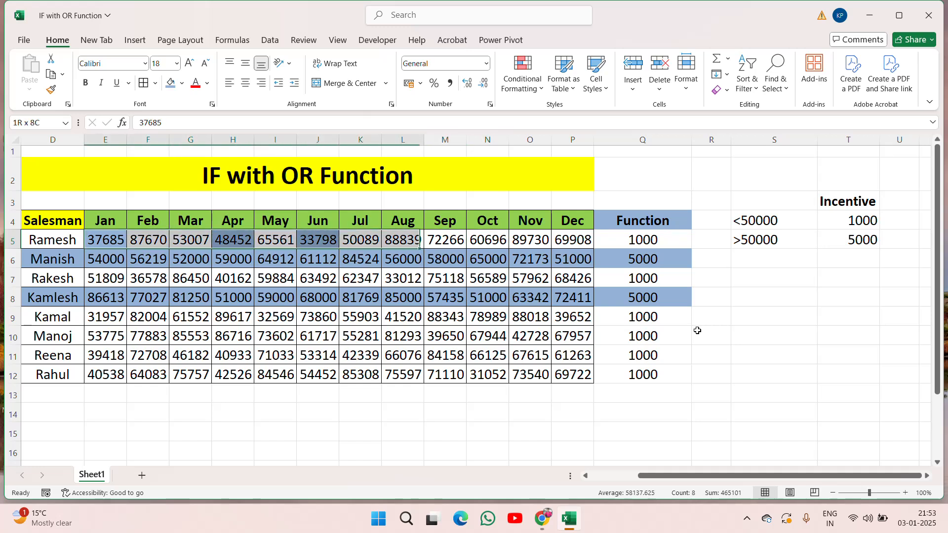
key(Right)
key(Right)
key(Right)
key(Right)
key(Right)
key(Right)
key(Right)
key(Right)
key(Right)
key(Right)
key(Right)
key(Right)
key(Right)
key(Right)
key(Right)
key(Right)
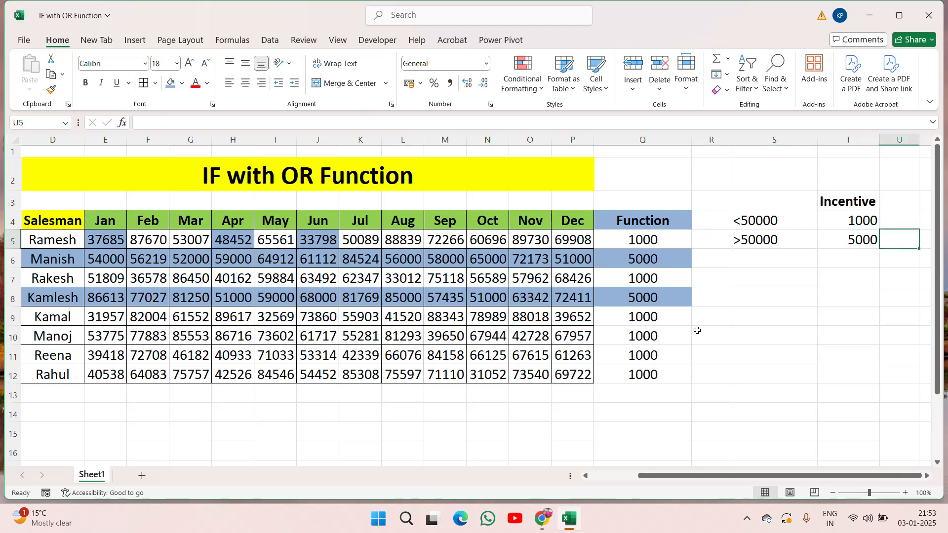
key(Left)
key(Left)
key(Left)
key(Up)
key(Left)
key(Left)
key(Left)
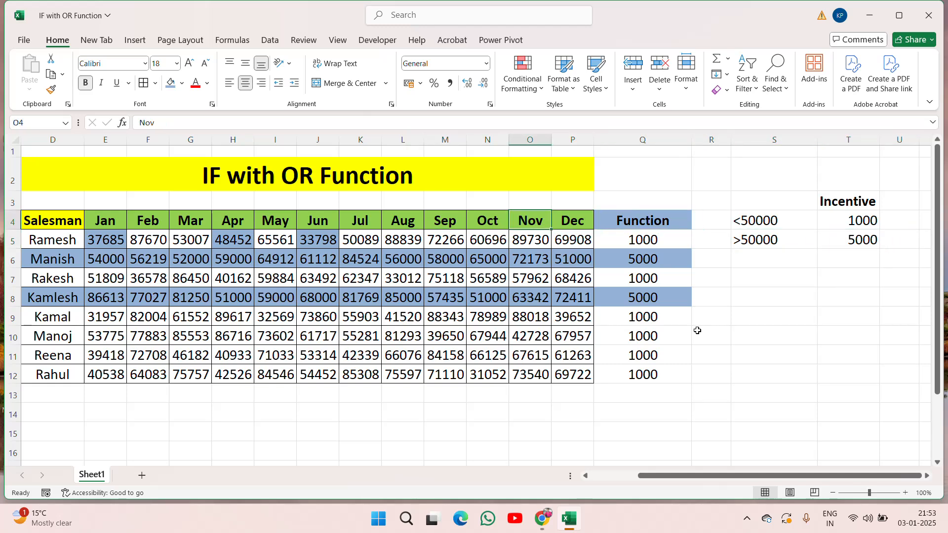
key(Left)
key(Left)
key(Left)
key(Left)
key(Left)
key(Left)
key(Left)
key(Left)
key(Left)
key(Left)
key(Left)
key(Left)
key(Left)
key(Left)
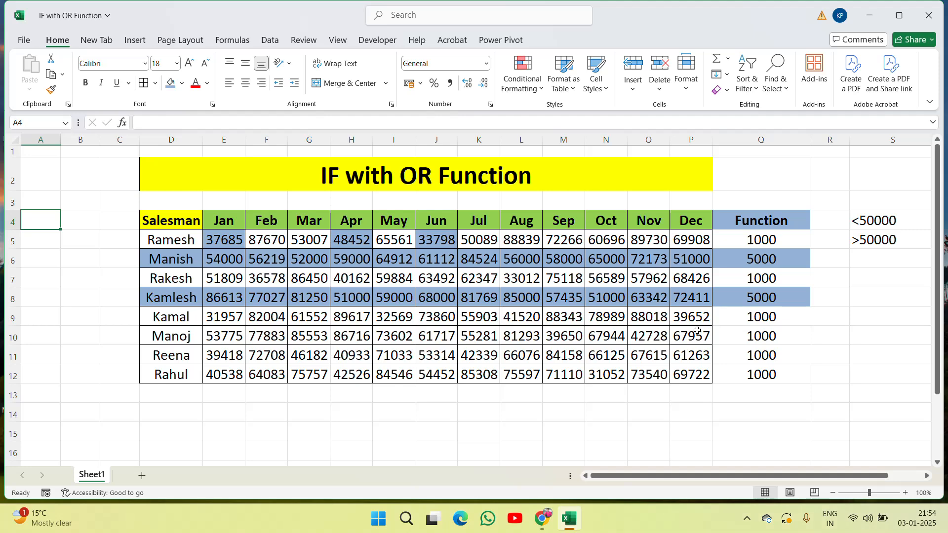
key(Right)
key(Right)
key(Right)
key(Right)
key(Right)
key(Right)
key(Right)
key(Right)
key(Right)
key(Right)
key(Right)
key(Right)
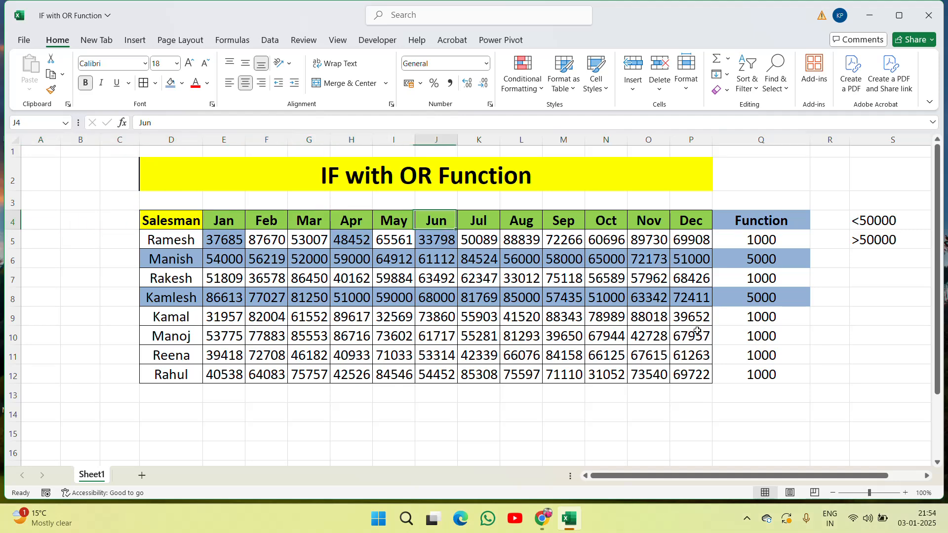
key(Right)
key(Right)
key(Right)
key(Right)
key(Right)
key(Right)
key(Right)
key(Right)
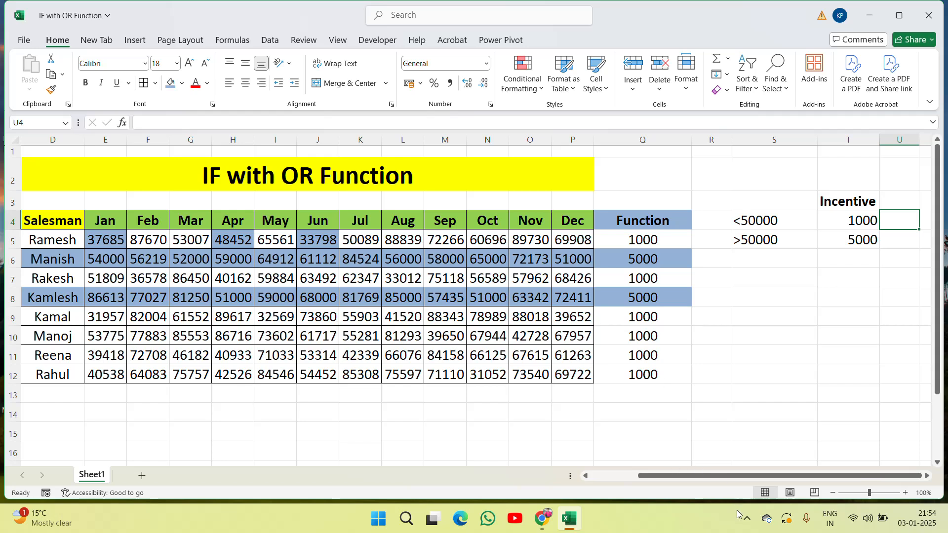
click(746, 522)
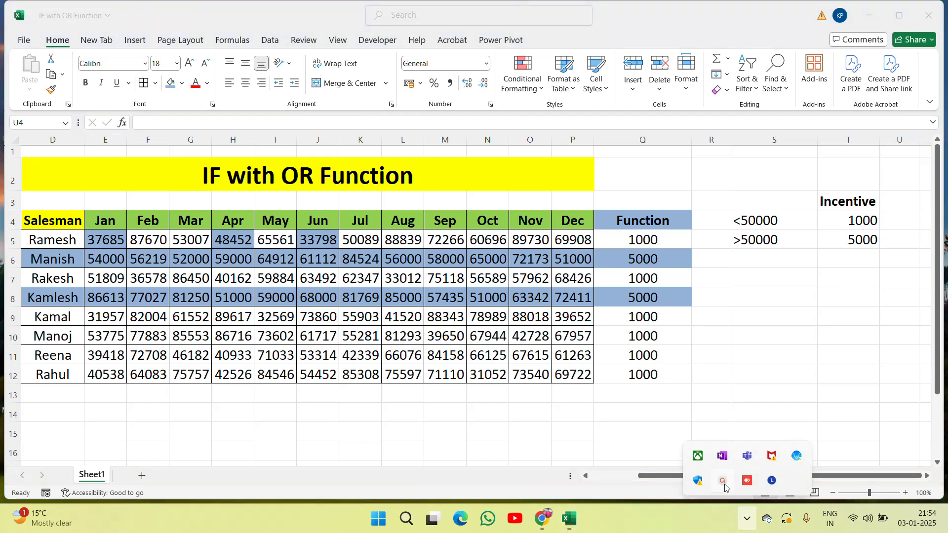
click(723, 484)
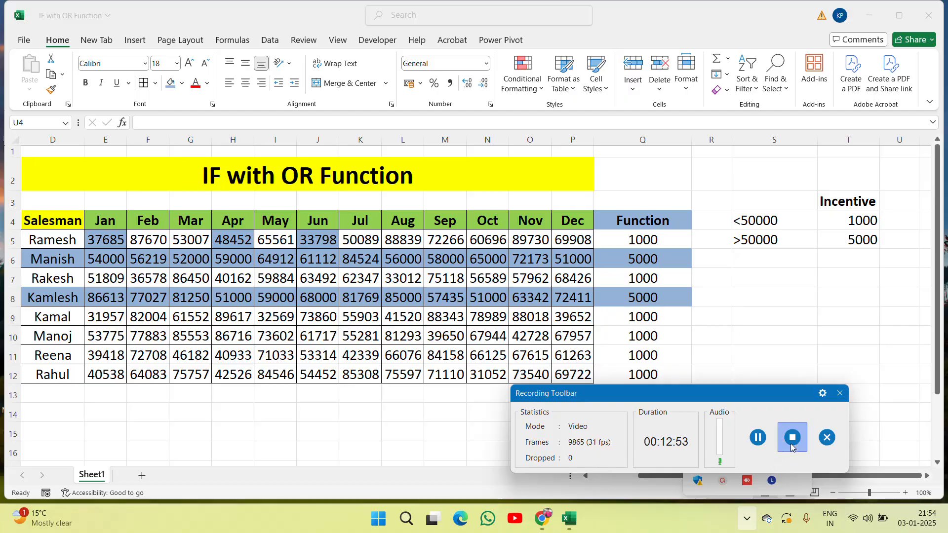
click(792, 438)
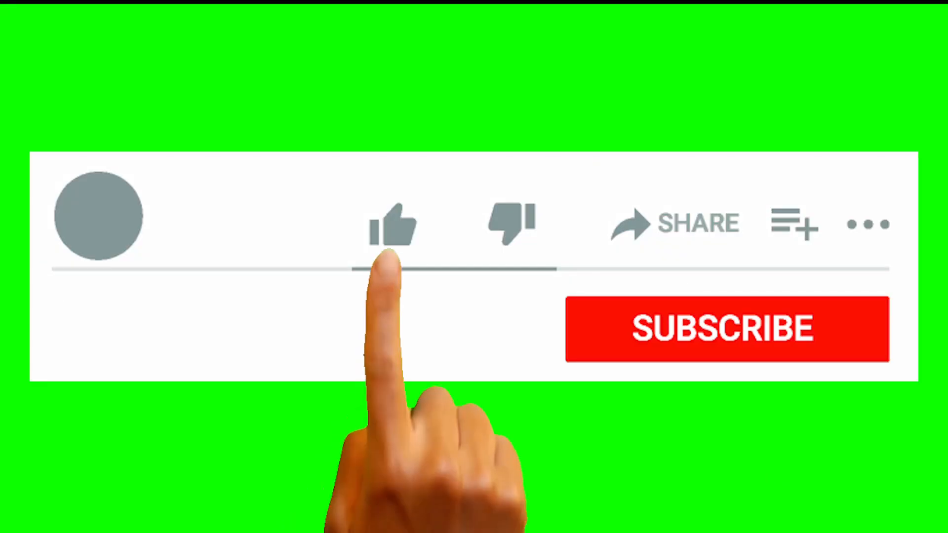